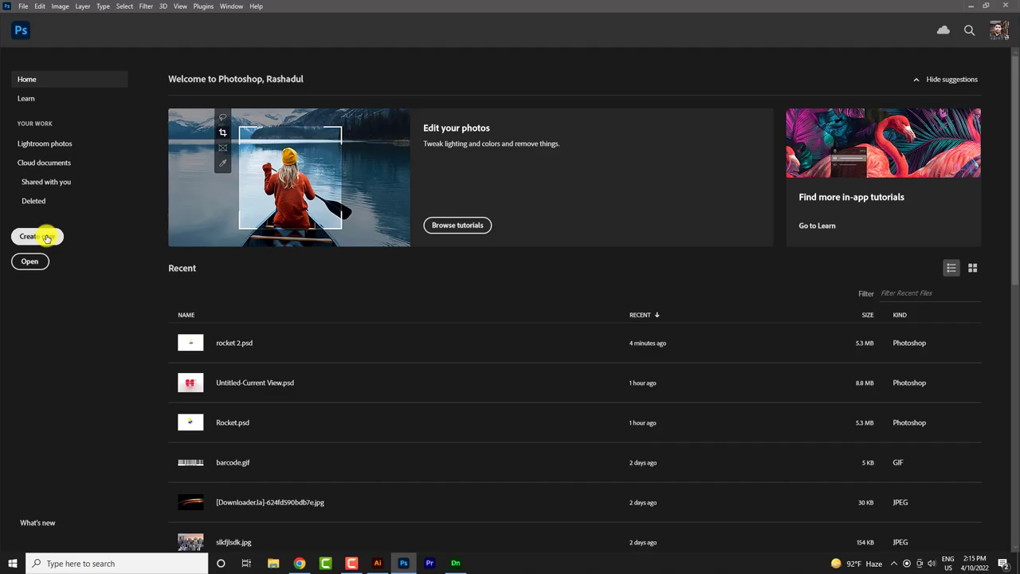
Step: Start a new 2500 × 2500 px, 300 ppi document titled 'Social Media Post'
click(36, 236)
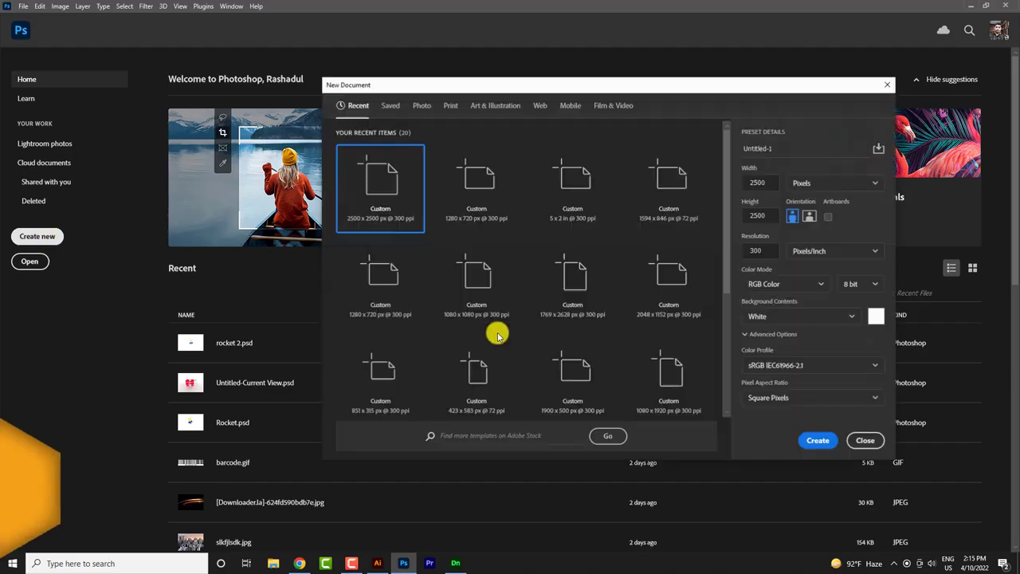
click(786, 151)
text(S)
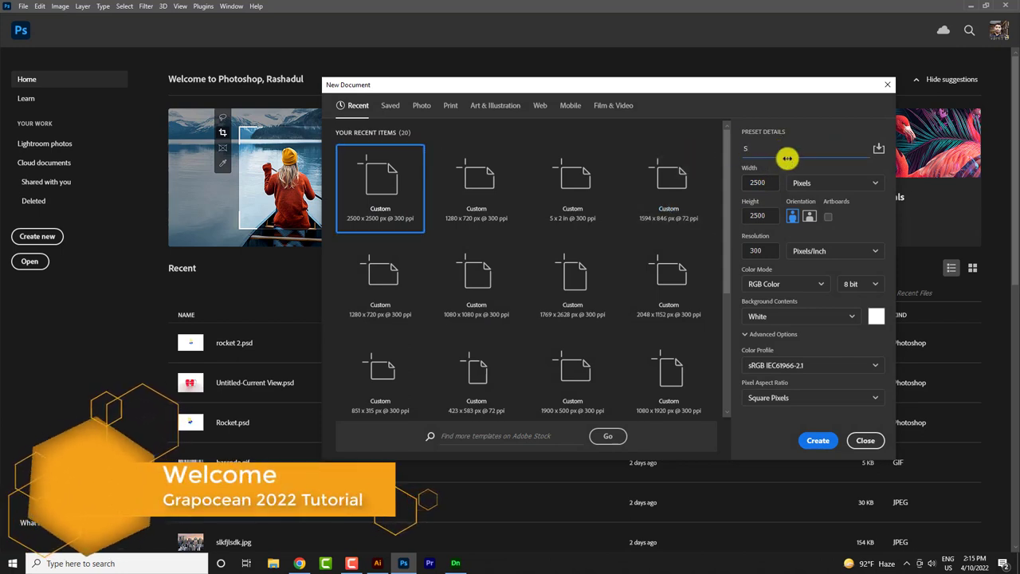
text(ocial me)
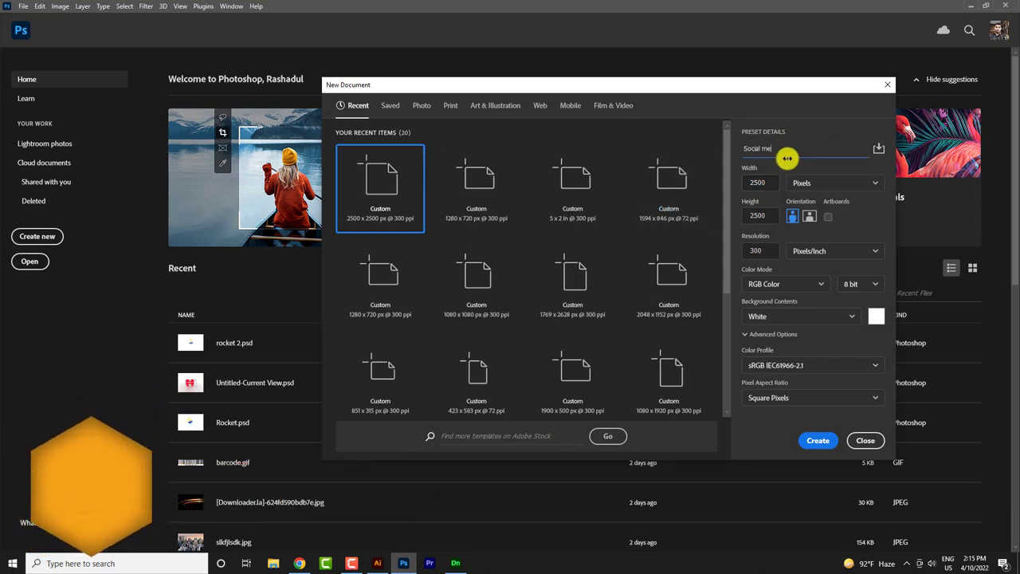
key(BackSpace)
text(Media P)
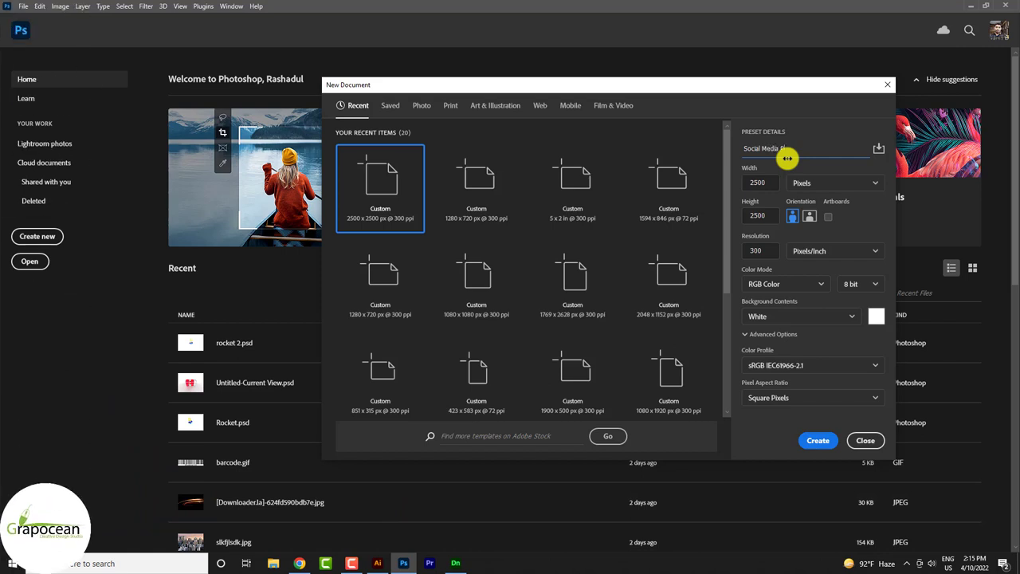
text( Des)
click(809, 438)
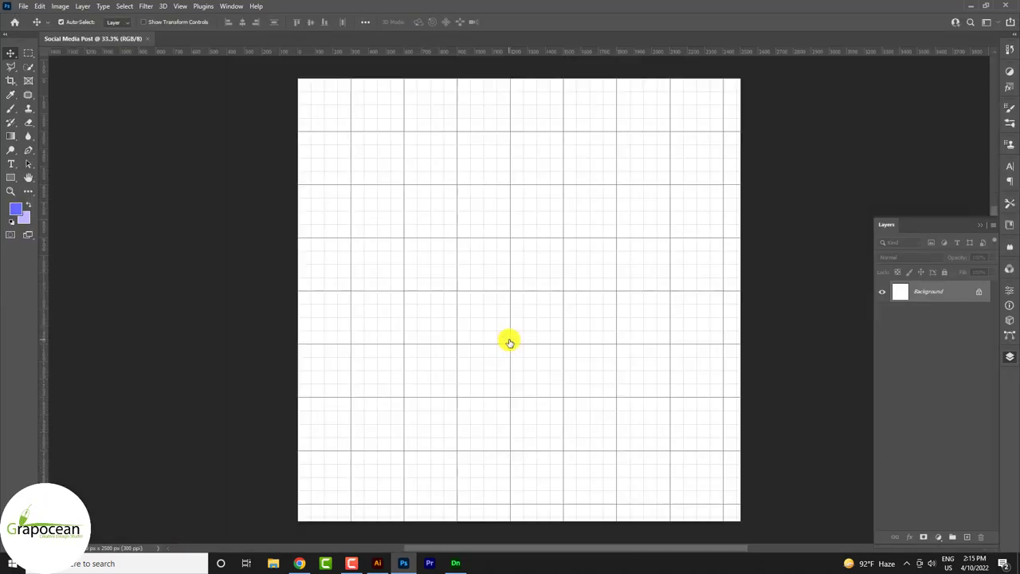
Step: Open the jpg photo from the 'digital marketing social media post' folder via File > Open
scroll(558, 330, down, 2)
scroll(678, 295, up, 1)
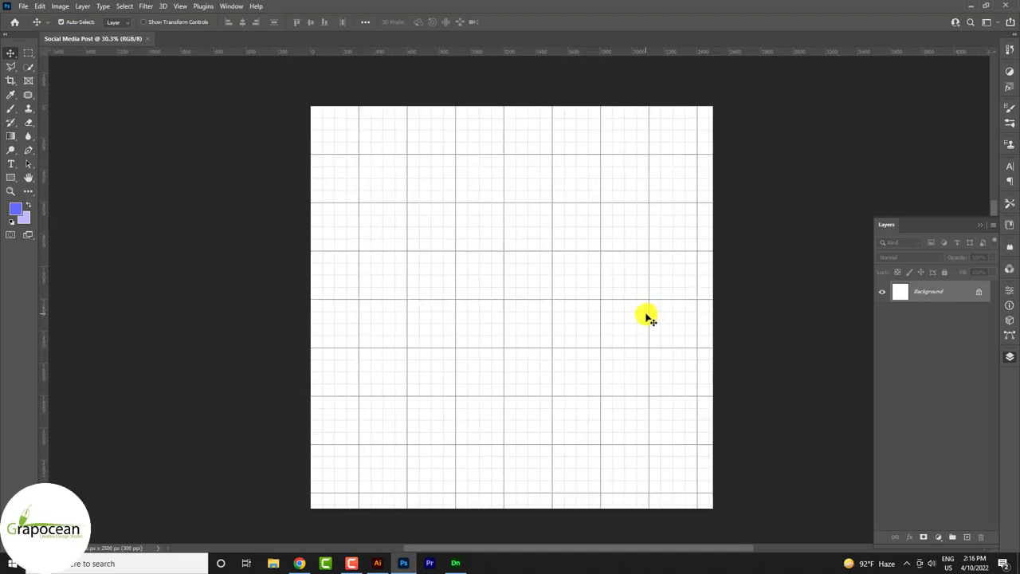
click(23, 7)
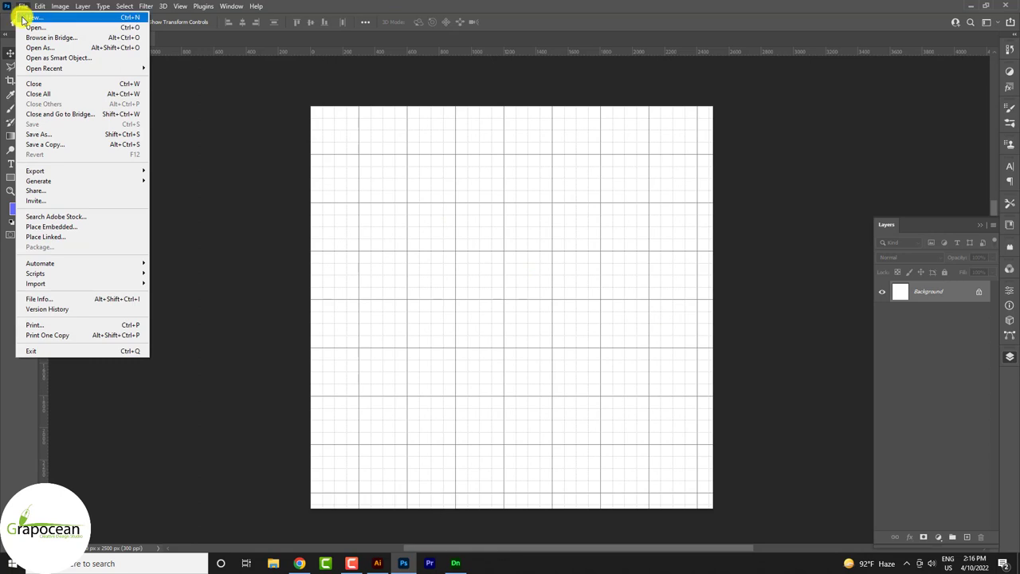
click(35, 27)
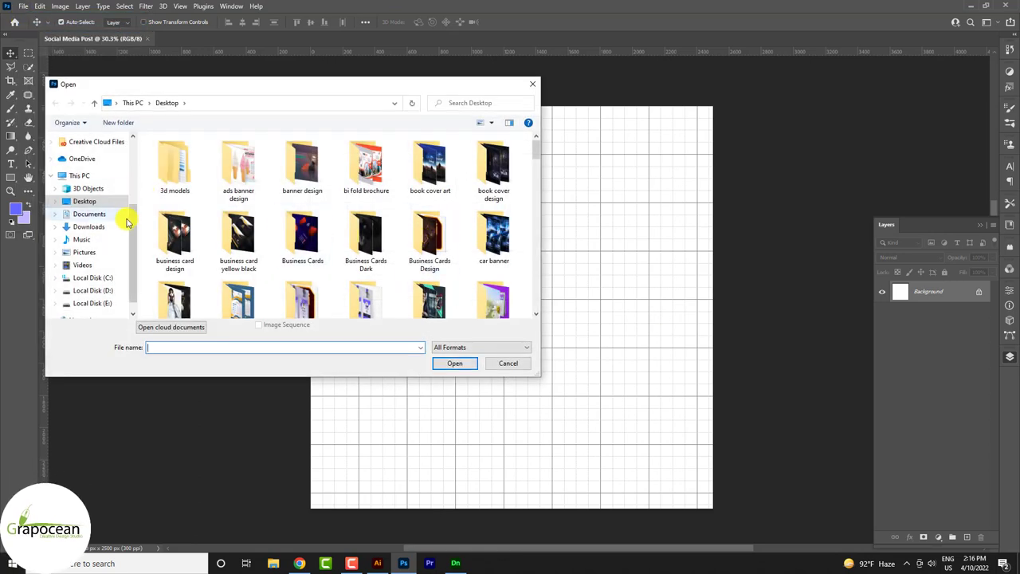
scroll(126, 222, up, 5)
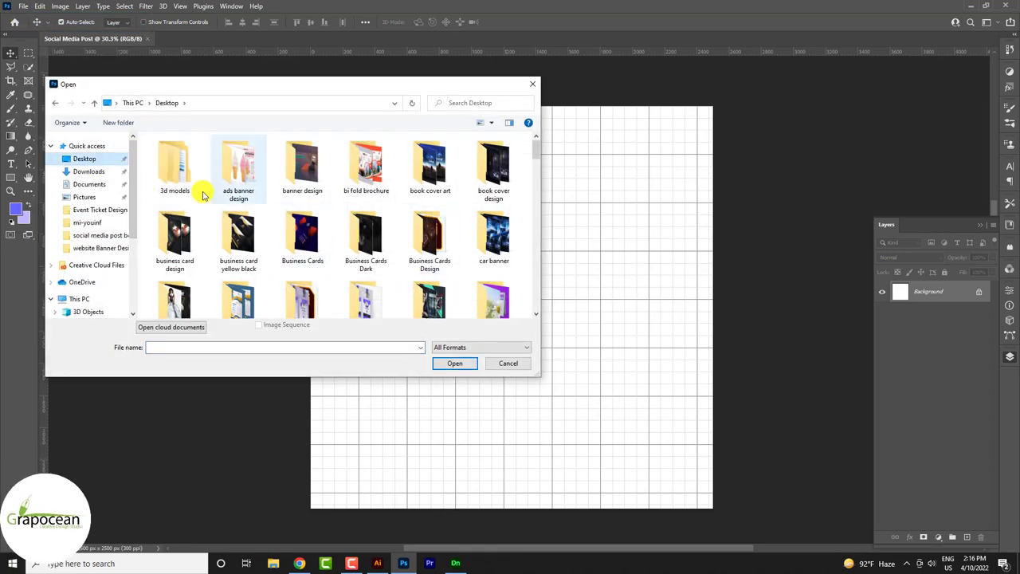
scroll(415, 227, down, 3)
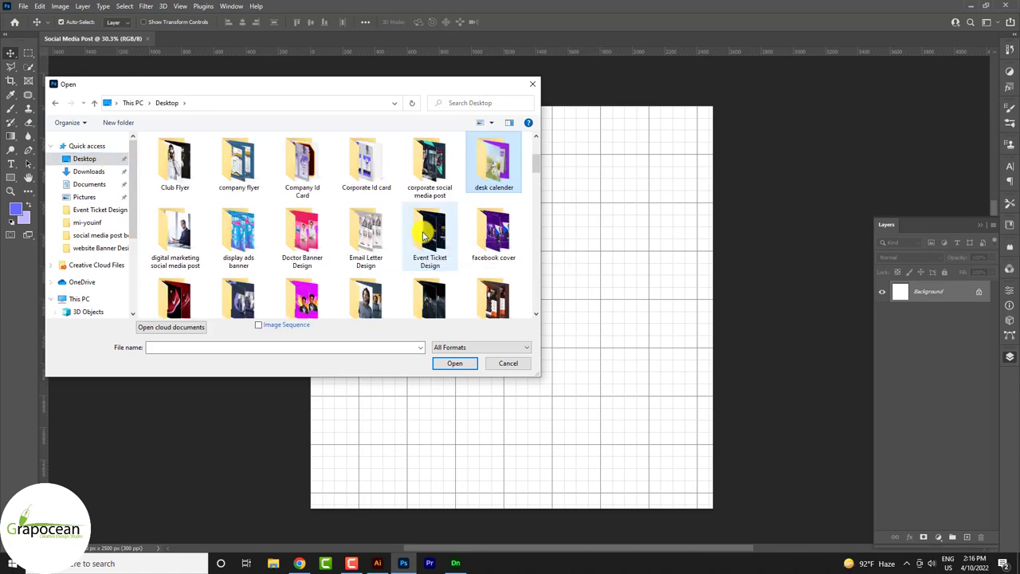
double_click(175, 239)
click(171, 175)
click(462, 363)
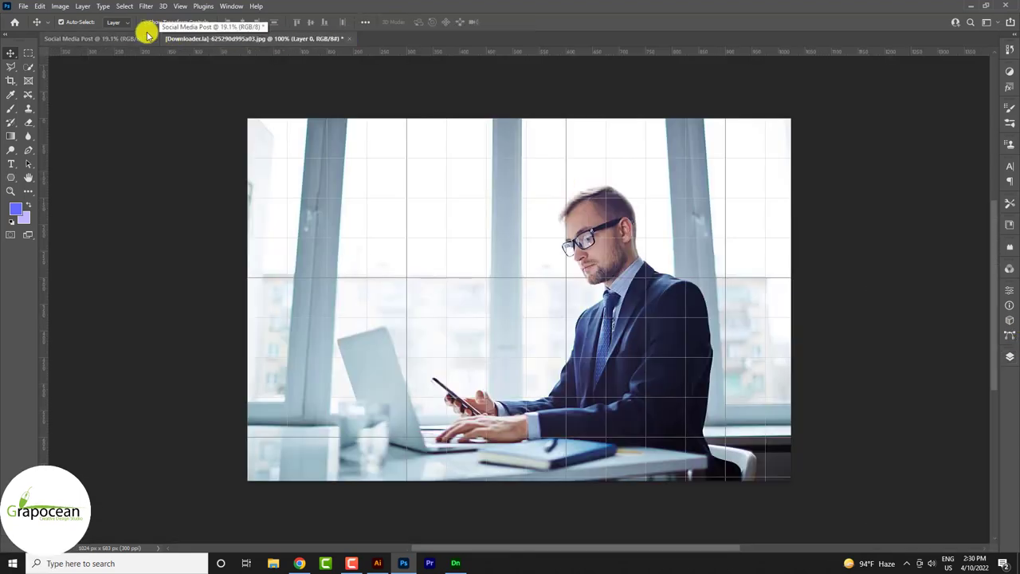
Step: Drag the laptop photo into Social Media Post and enlarge it to about 128%
click(127, 38)
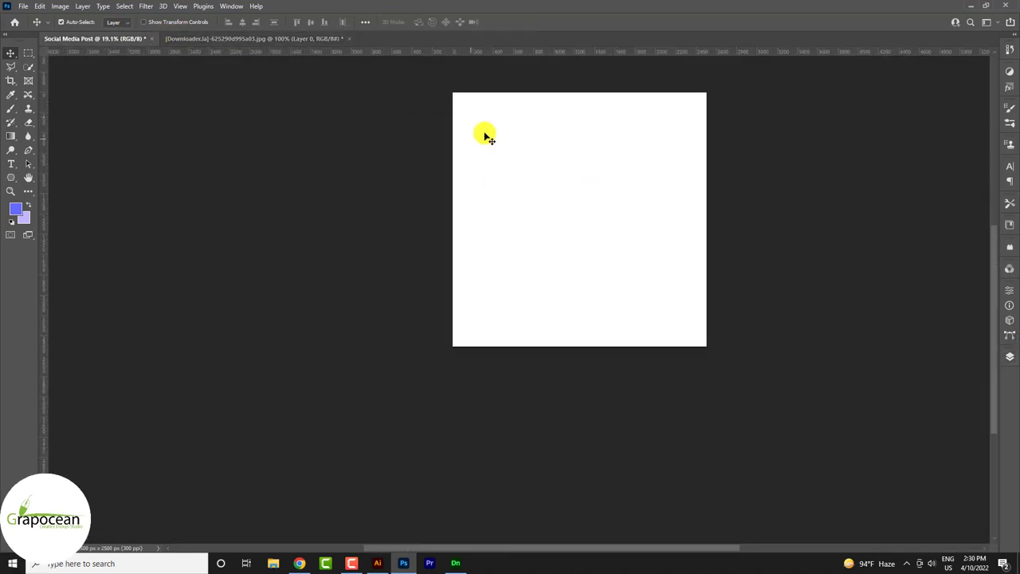
click(285, 36)
mouse_move(632, 207)
mouse_down()
mouse_move(83, 39)
mouse_move(549, 252)
mouse_move(597, 308)
mouse_up()
key(ctrl+t)
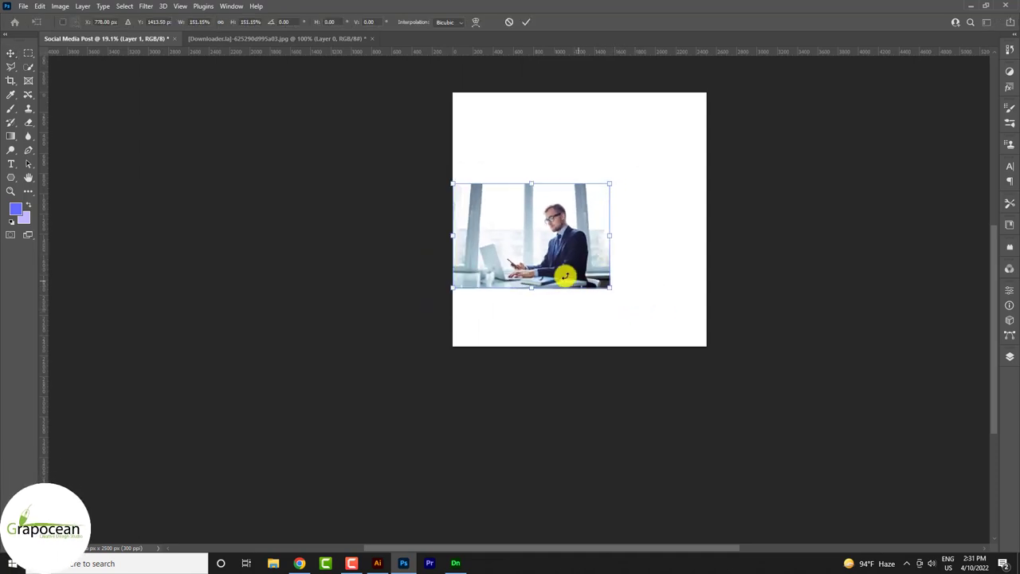
mouse_move(565, 276)
mouse_down()
mouse_move(646, 303)
mouse_move(660, 335)
mouse_up()
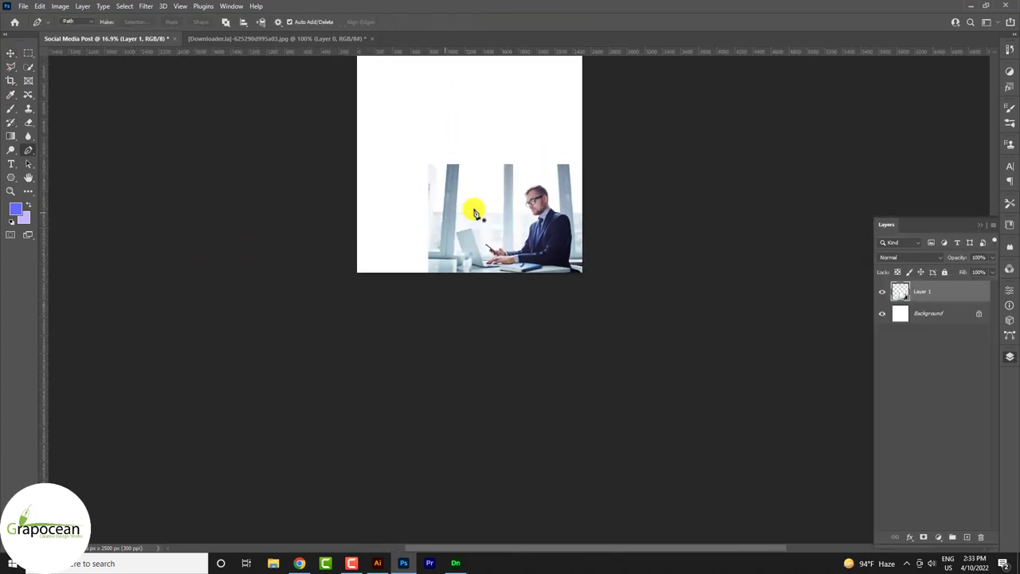
click(16, 54)
drag(526, 228, 455, 194)
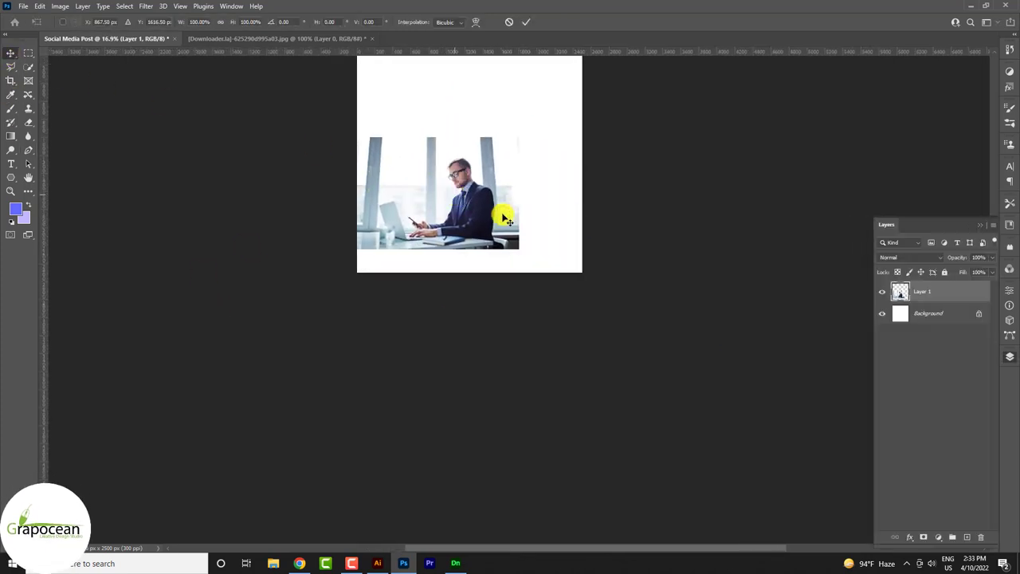
drag(517, 248, 542, 263)
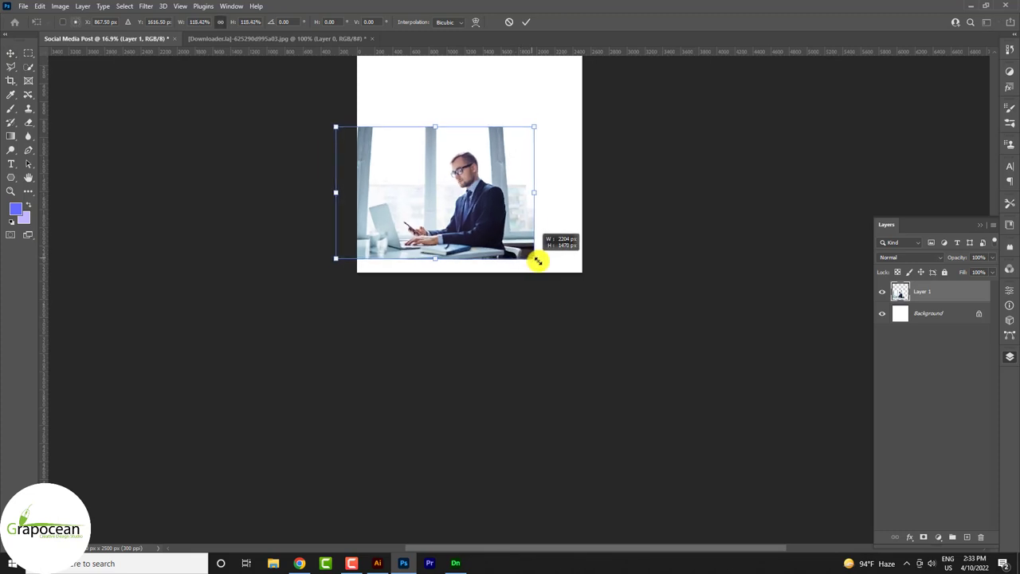
click(526, 22)
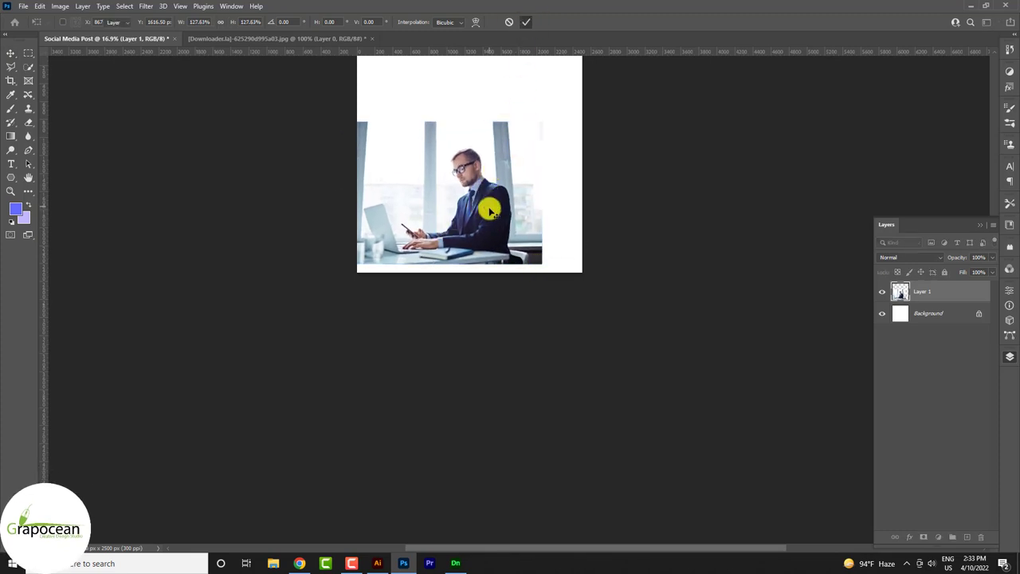
Step: Flip the placed photo horizontally and nudge it slightly right and down
key(ctrl+t)
right_click(477, 212)
click(518, 420)
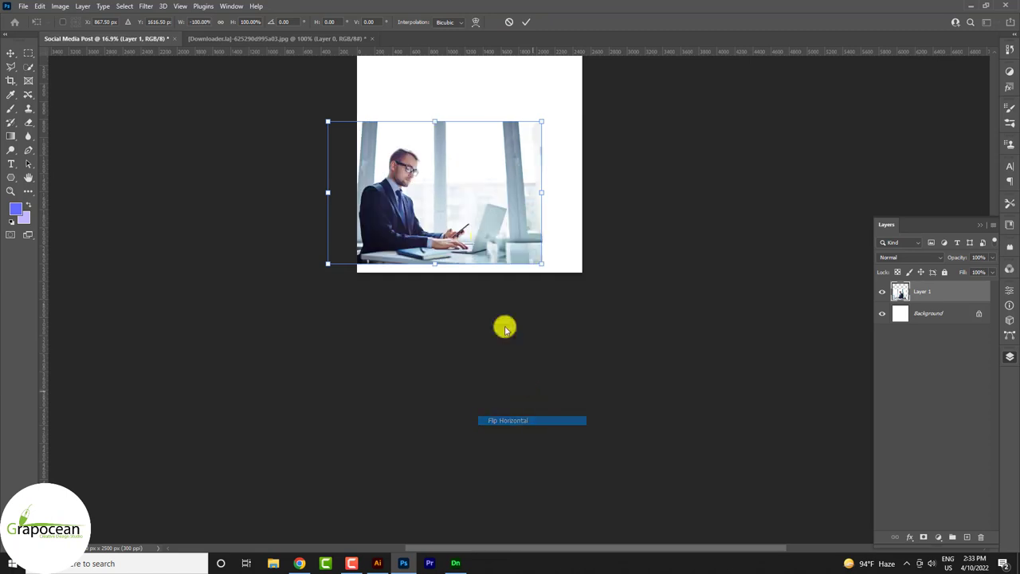
mouse_move(458, 210)
mouse_down()
mouse_move(453, 219)
mouse_move(469, 216)
mouse_up()
click(526, 23)
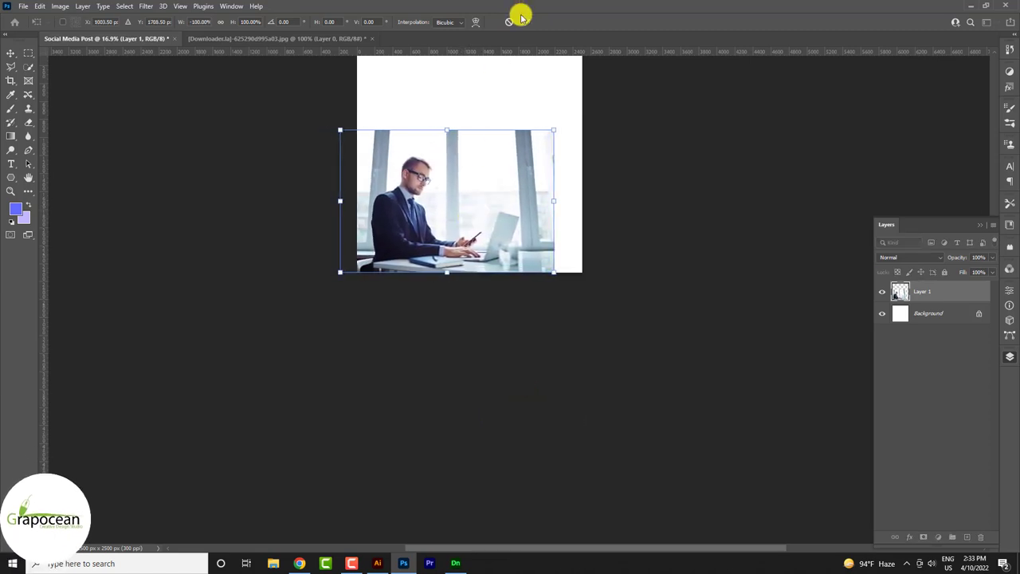
click(30, 150)
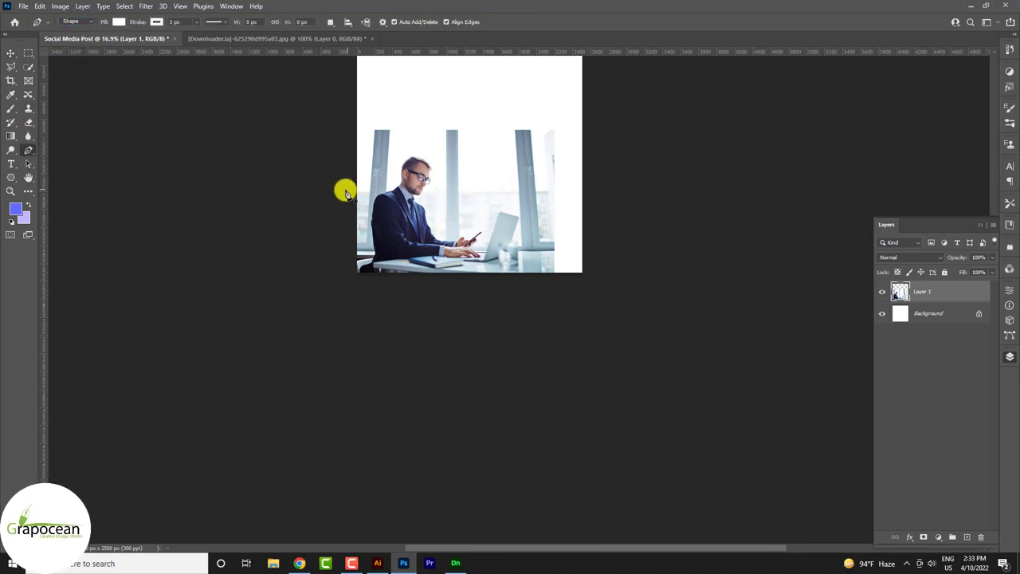
Step: Draw a closed six-point Pen shape over the middle of the photo
click(419, 150)
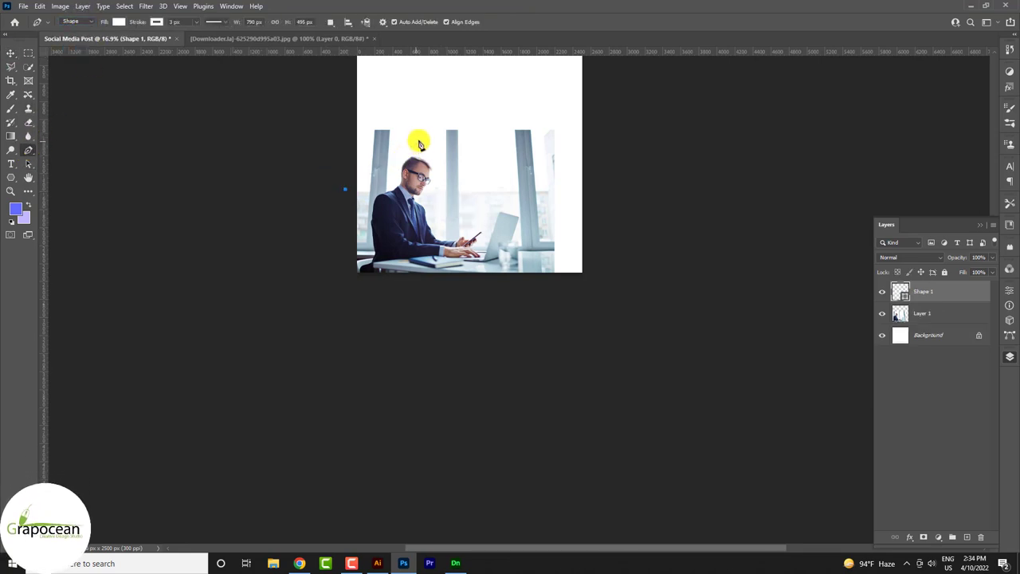
click(488, 144)
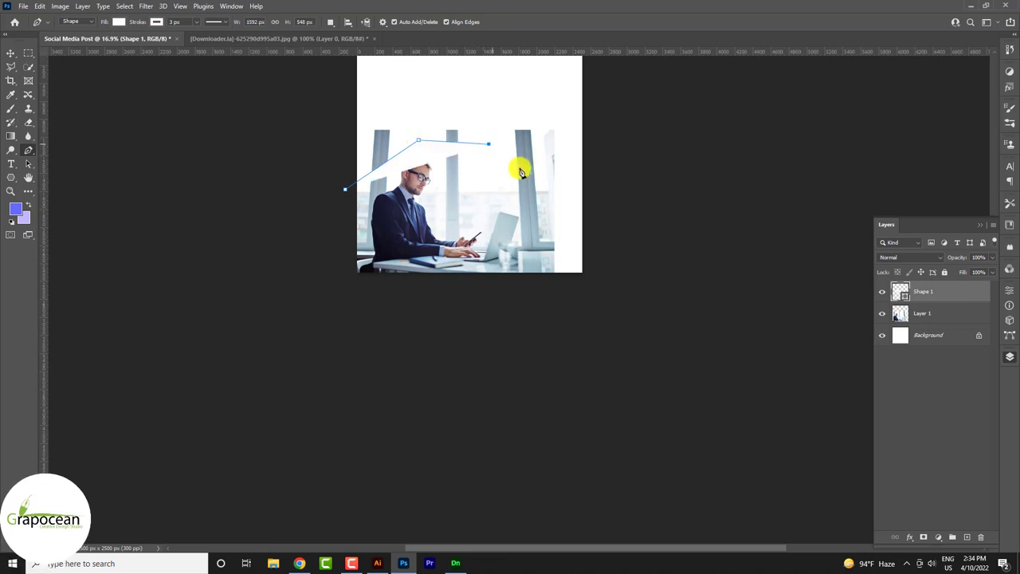
click(527, 232)
click(533, 229)
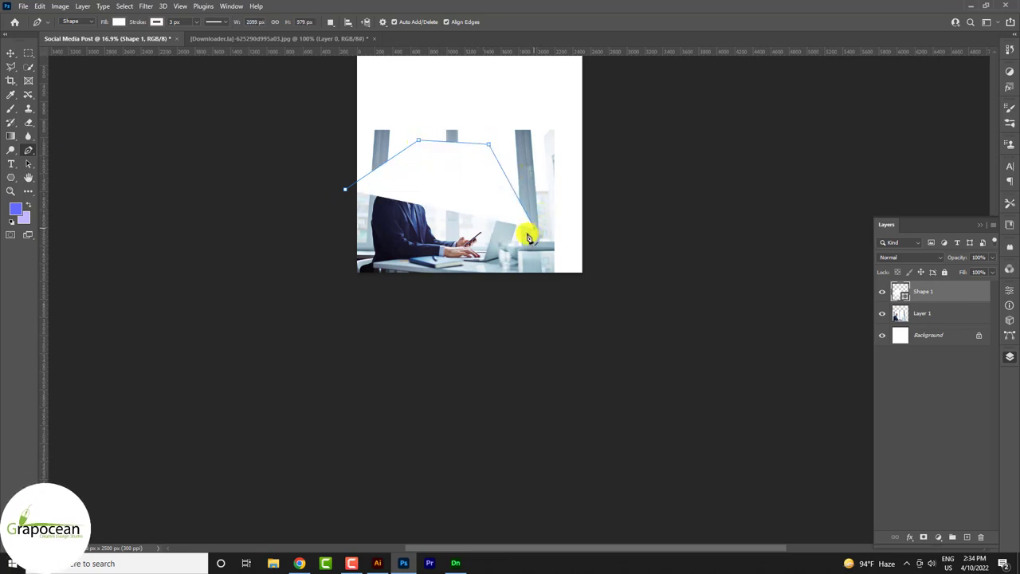
click(330, 298)
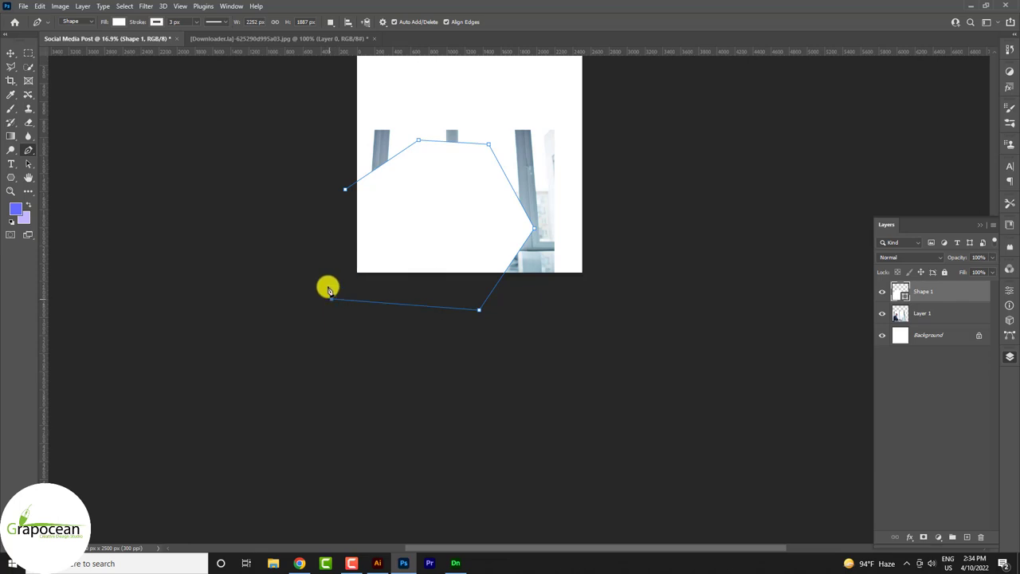
click(345, 194)
click(10, 53)
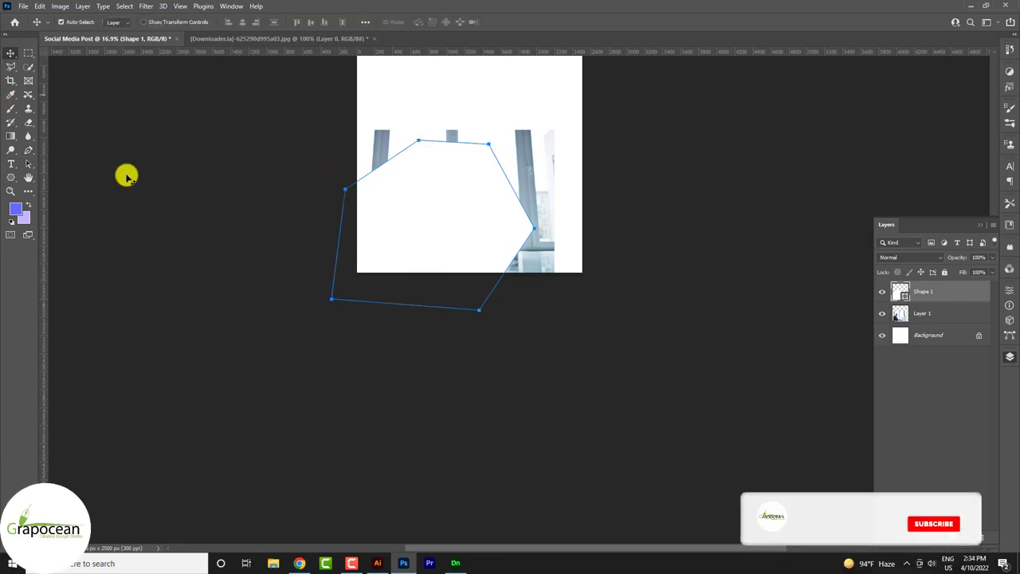
Step: Adjust Shape 1's right, top-left and bottom-right corners into an irregular hexagon
click(429, 199)
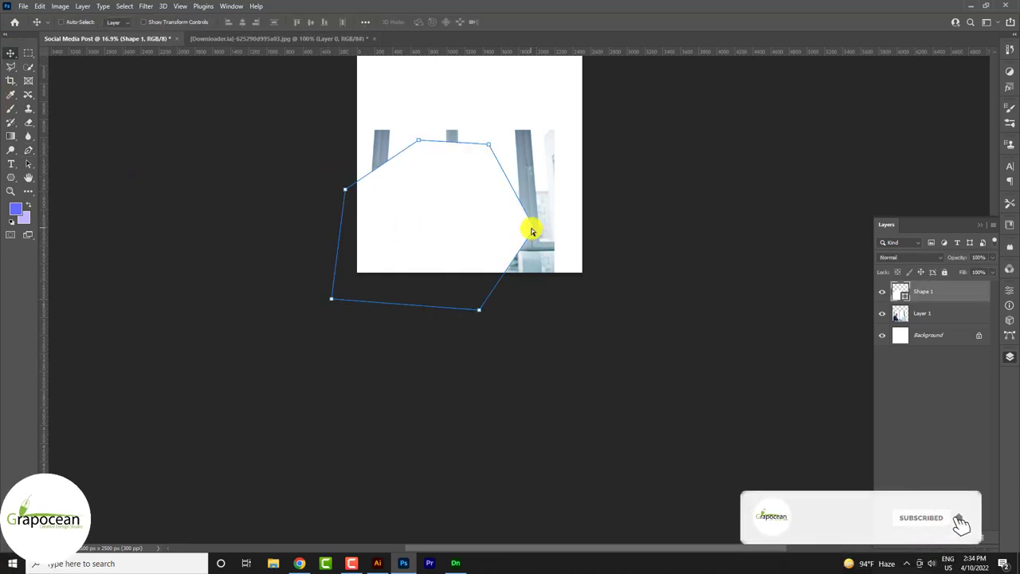
drag(534, 230, 519, 234)
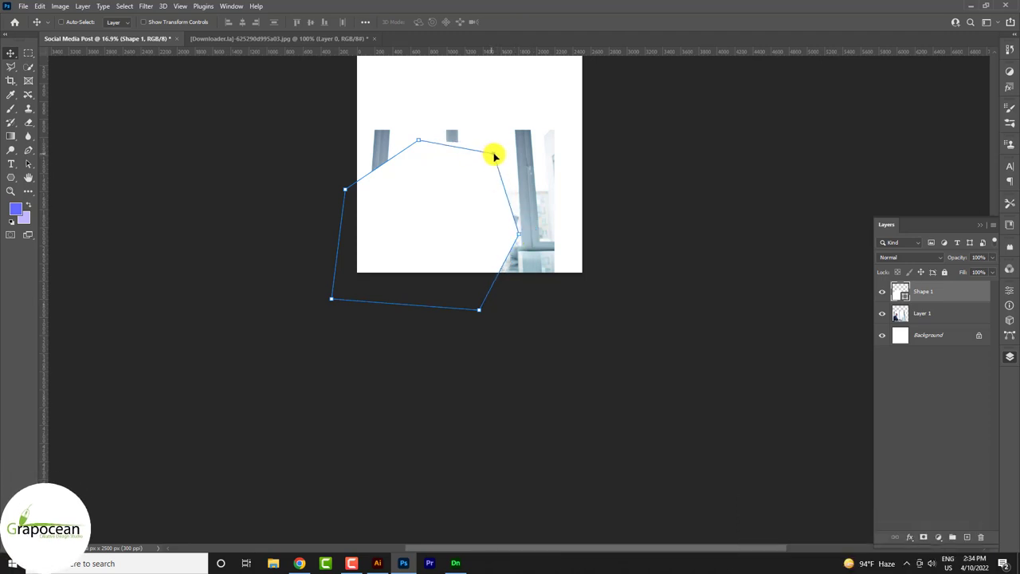
drag(421, 145, 407, 144)
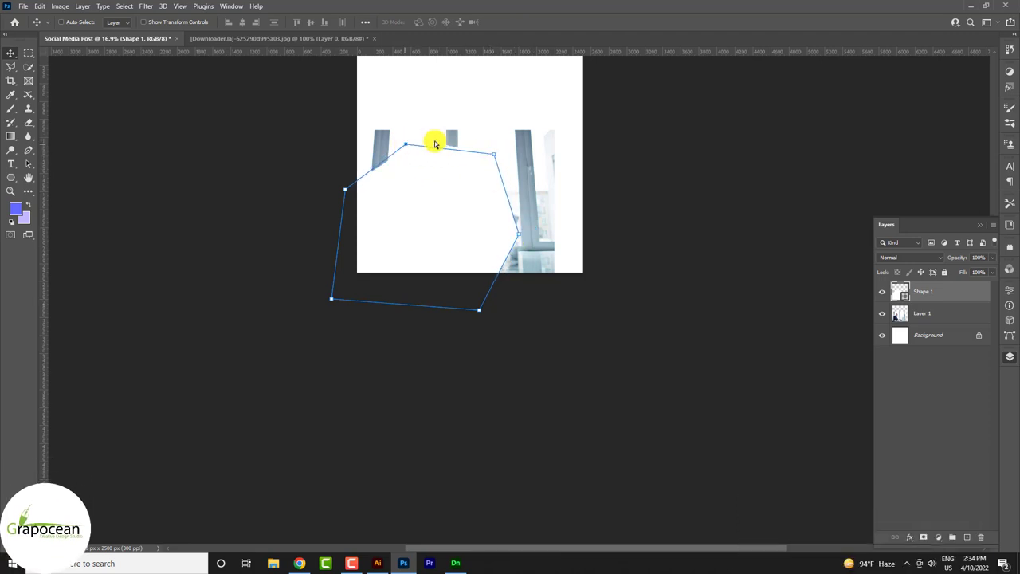
drag(479, 311, 479, 323)
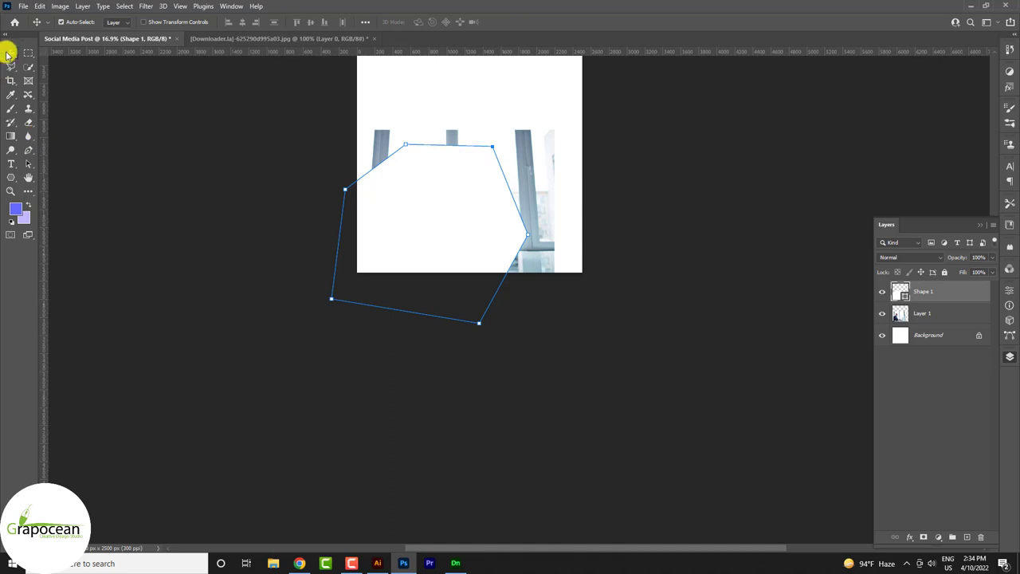
Step: Add a layer mask to the photo layer and hide the hexagon shape
click(161, 291)
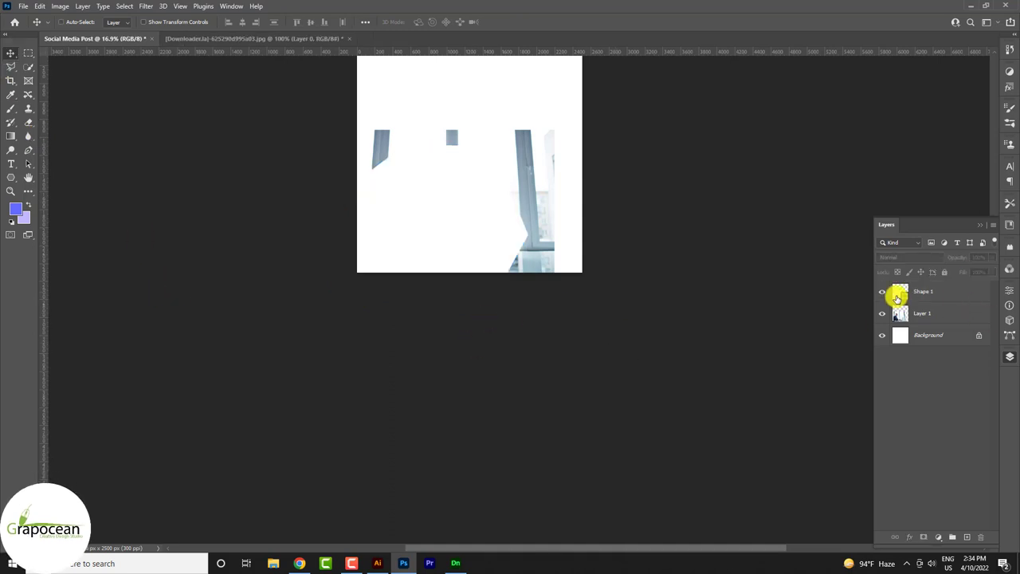
click(915, 318)
click(924, 536)
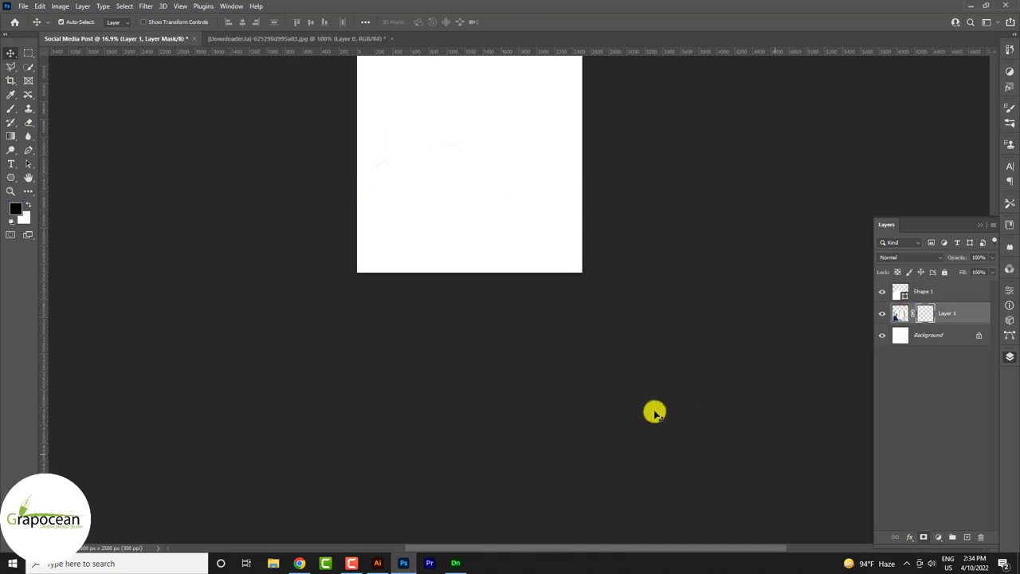
click(881, 293)
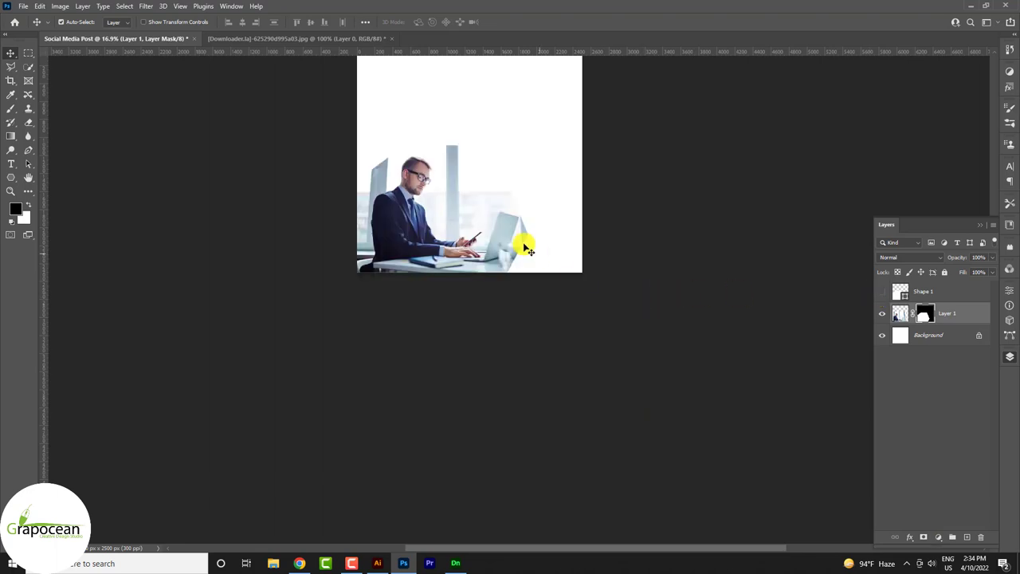
scroll(526, 249, up, 2)
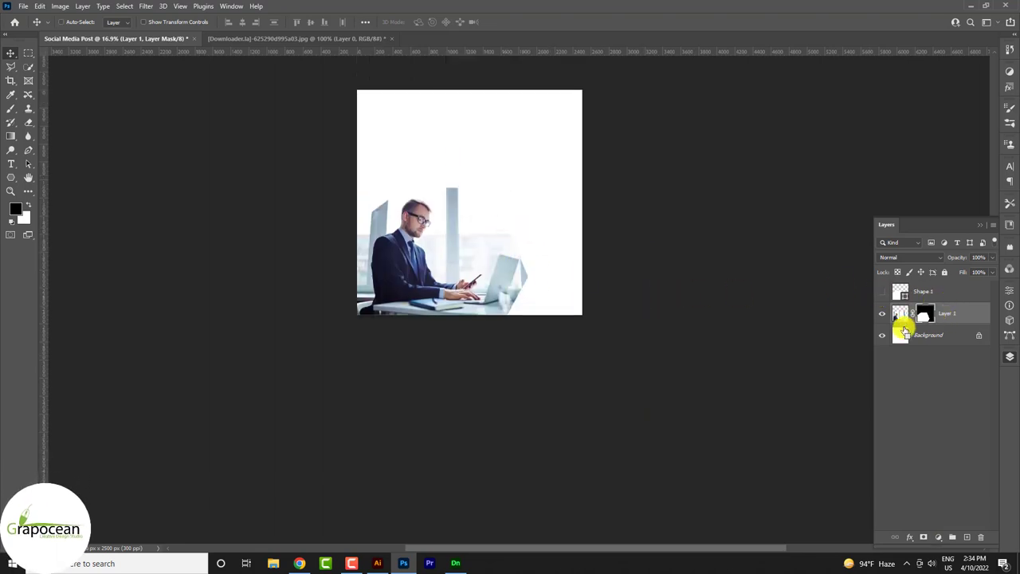
Step: Scale the photo down, move it lower, and show the hexagon shape again
key(ctrl+t)
drag(551, 323, 530, 309)
drag(468, 272, 474, 297)
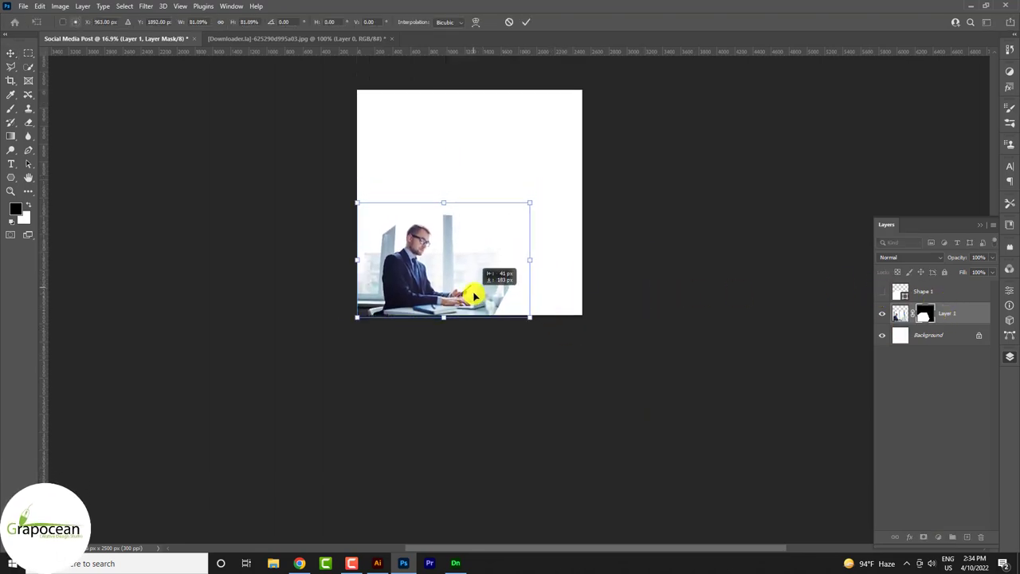
click(526, 22)
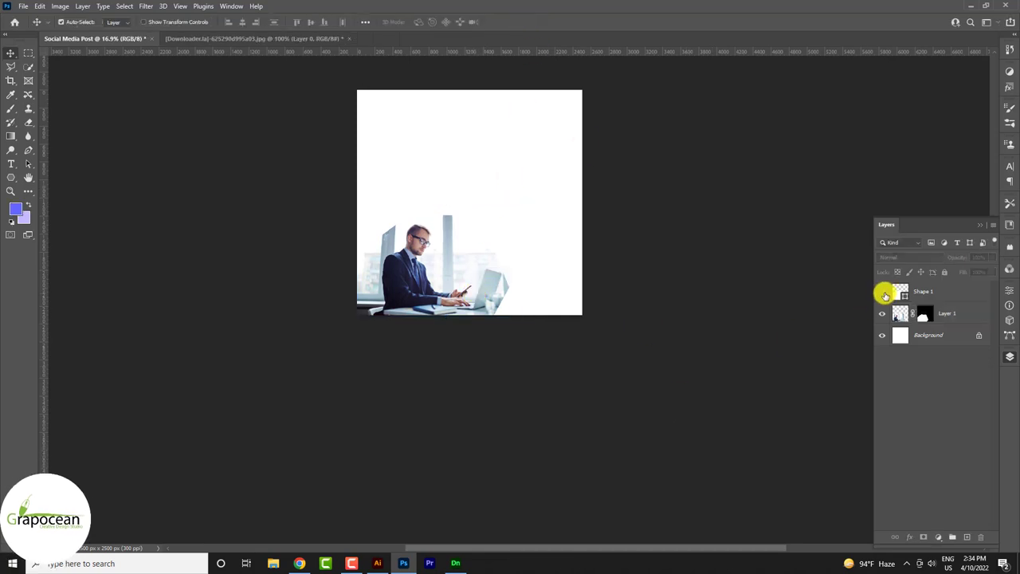
click(881, 292)
click(927, 291)
Step: Commit a transform on the hexagon and set its fill to none
key(ctrl+t)
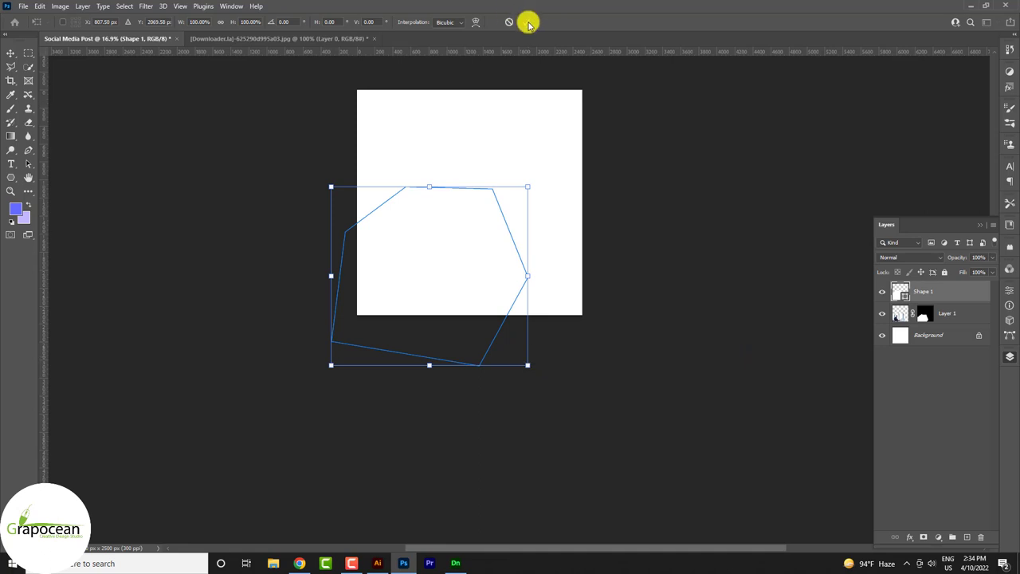
click(10, 177)
click(119, 22)
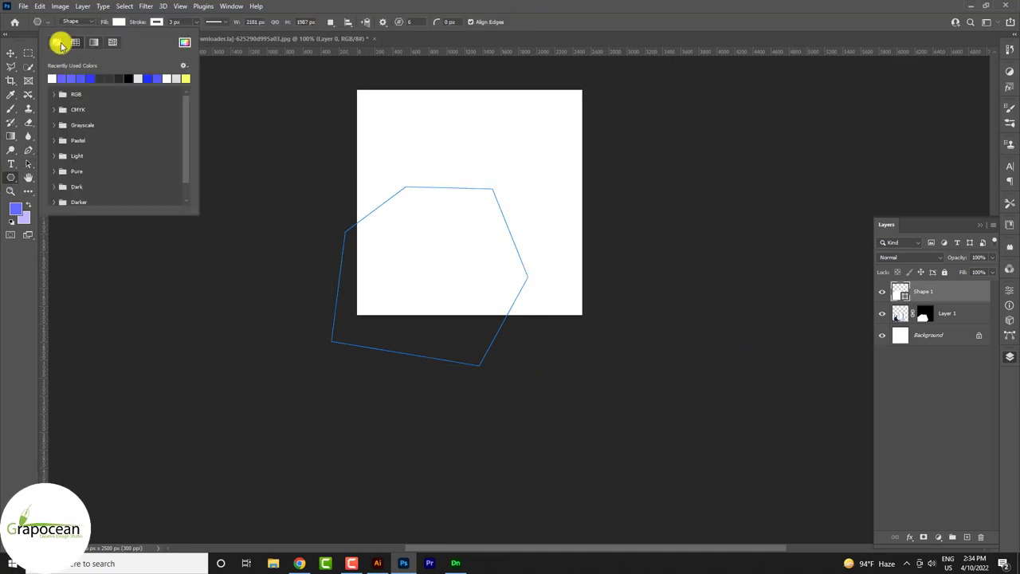
click(56, 42)
Step: Thicken the hexagon's blue stroke to about 141 px
click(156, 21)
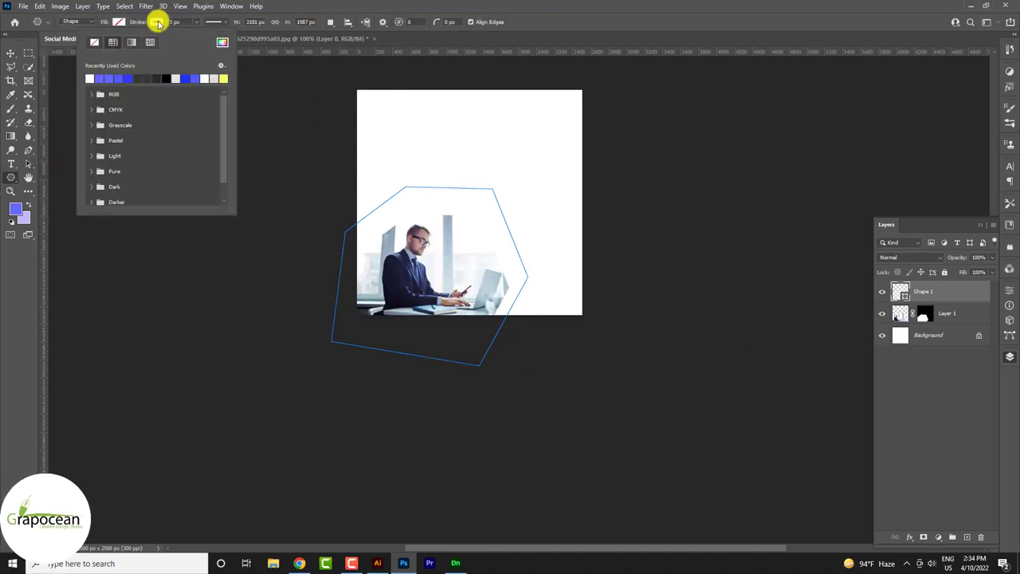
click(196, 21)
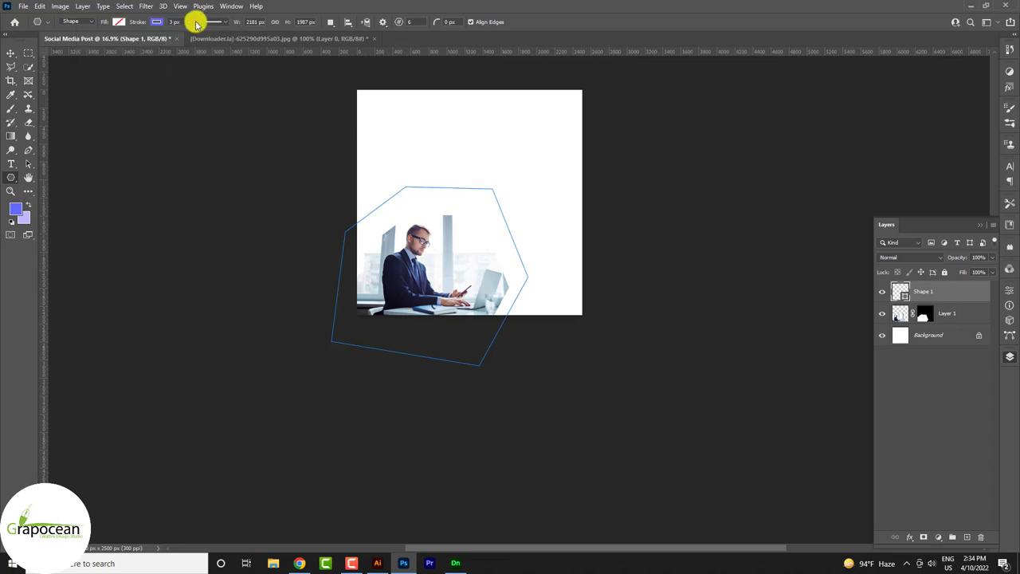
drag(196, 33, 215, 35)
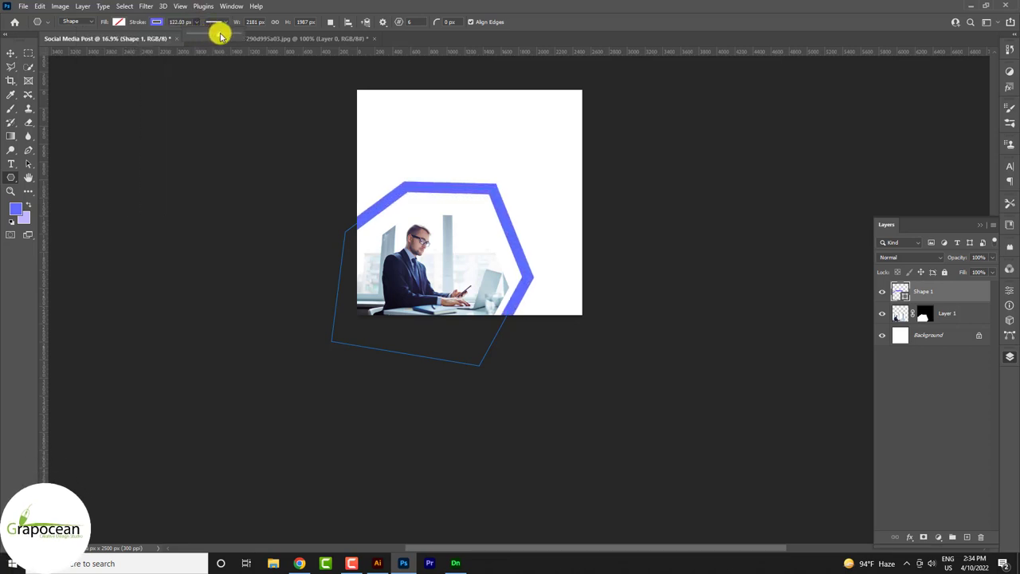
drag(222, 35, 225, 35)
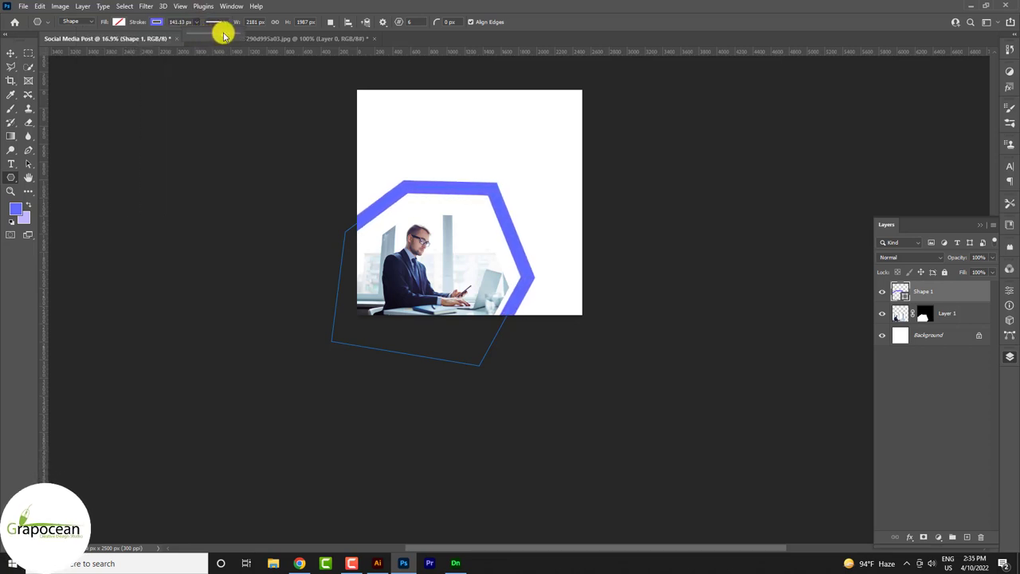
click(11, 52)
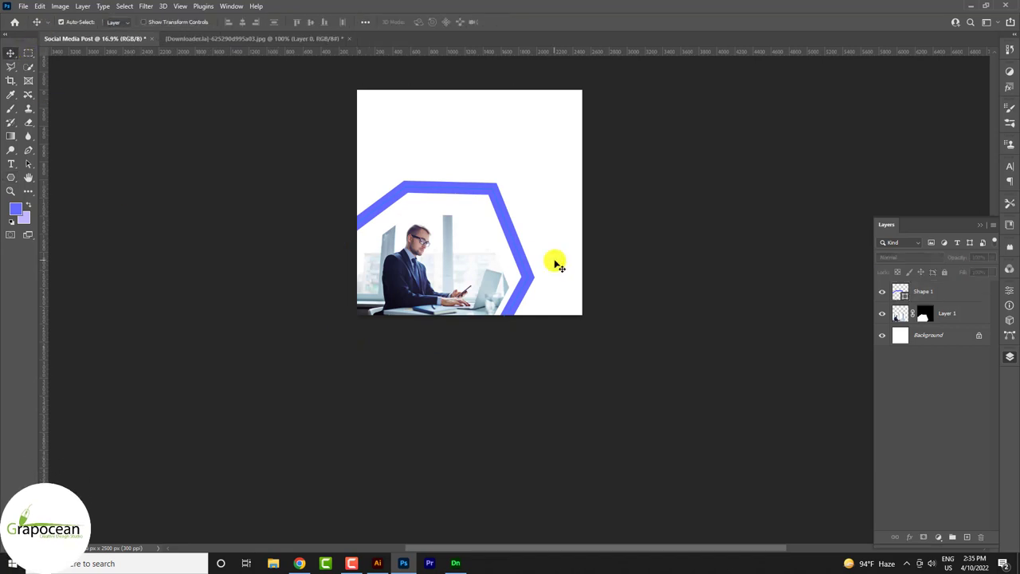
scroll(558, 265, up, 3)
click(510, 263)
right_click(959, 291)
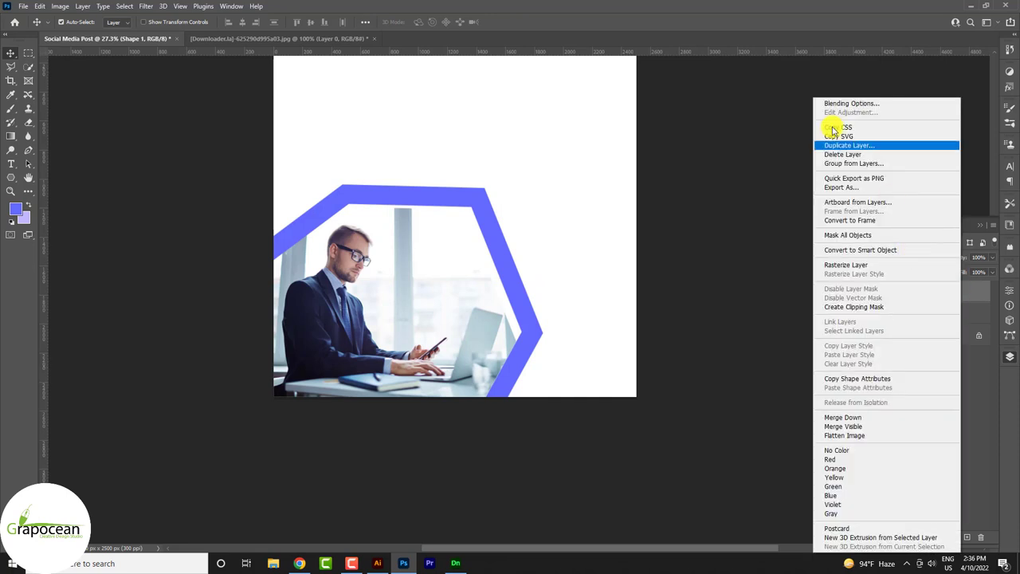
Step: Enable a Gradient Overlay on Shape 1 and edit the Purple_23 gradient
click(861, 104)
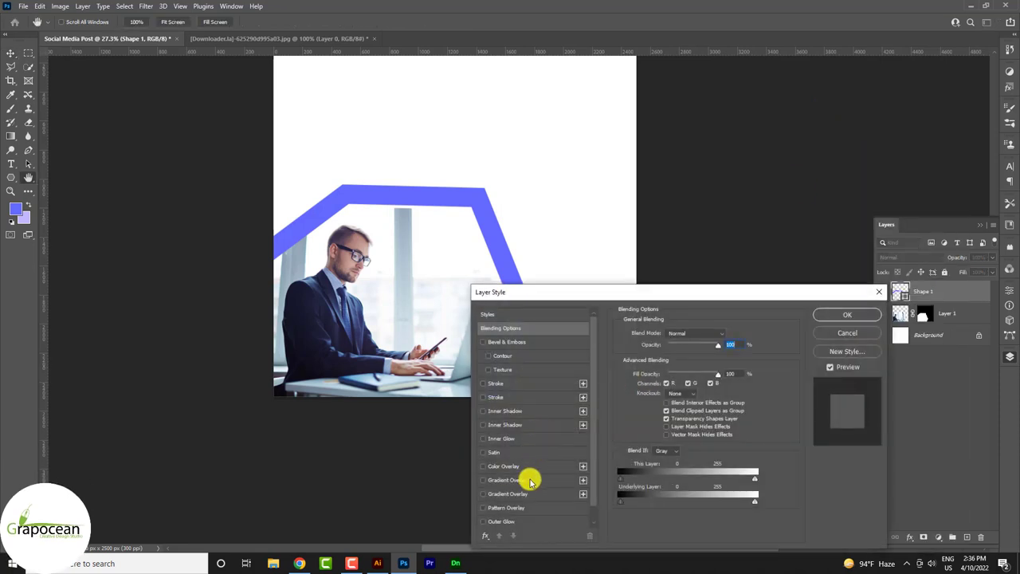
click(516, 480)
click(718, 356)
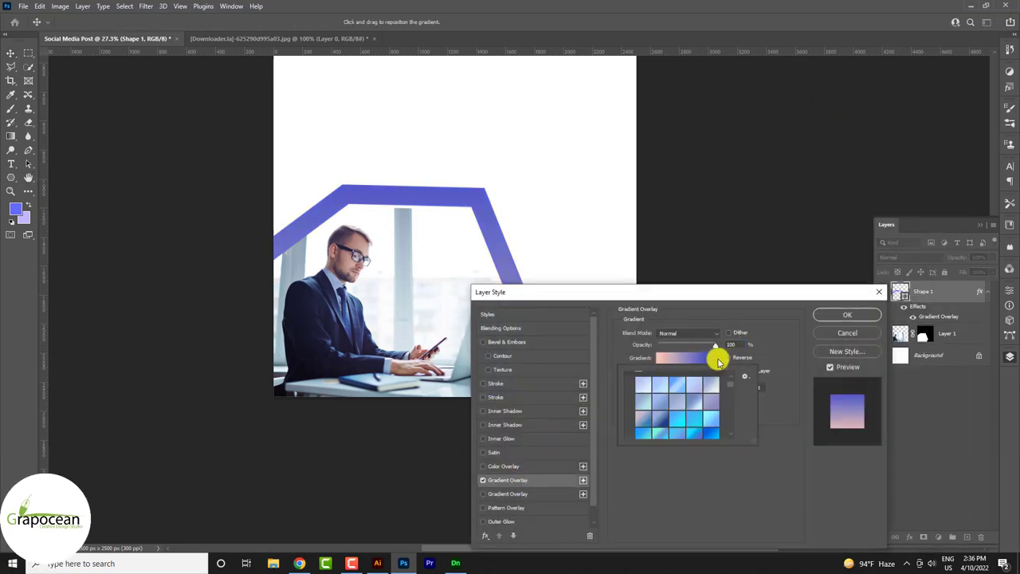
click(691, 357)
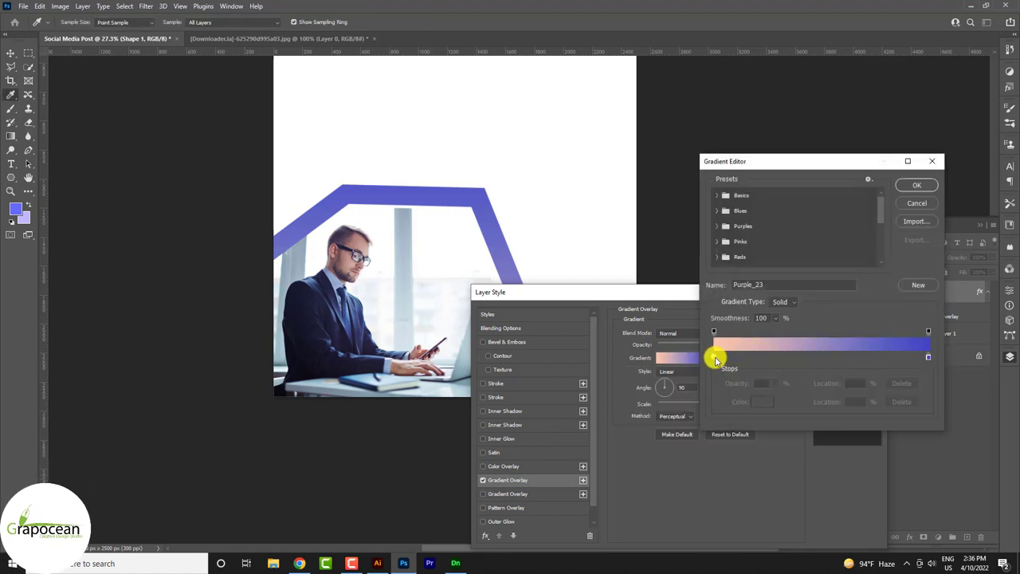
Step: Rearrange and remove gradient stops until only solid purple remains
drag(715, 357, 878, 356)
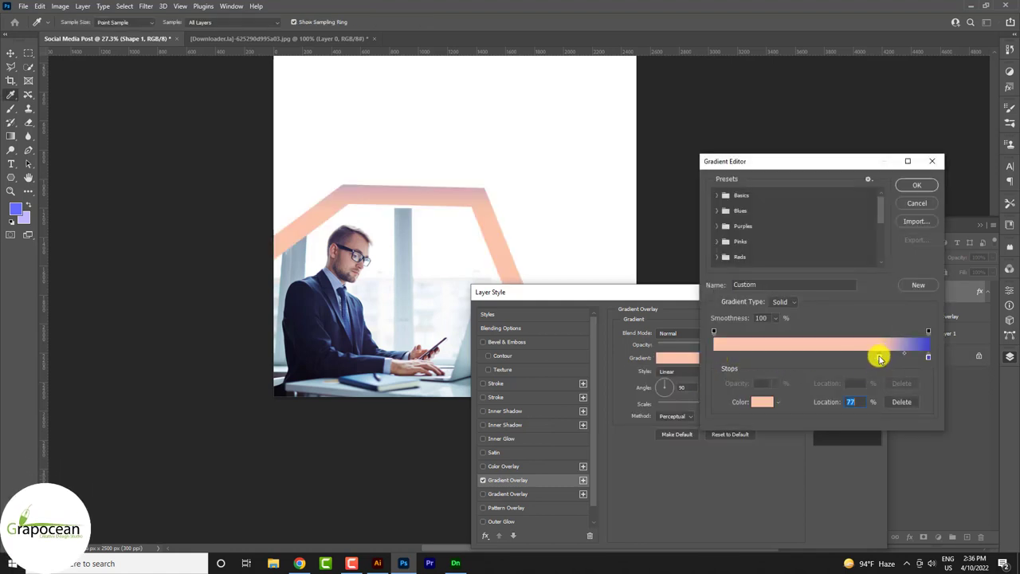
drag(925, 360, 880, 359)
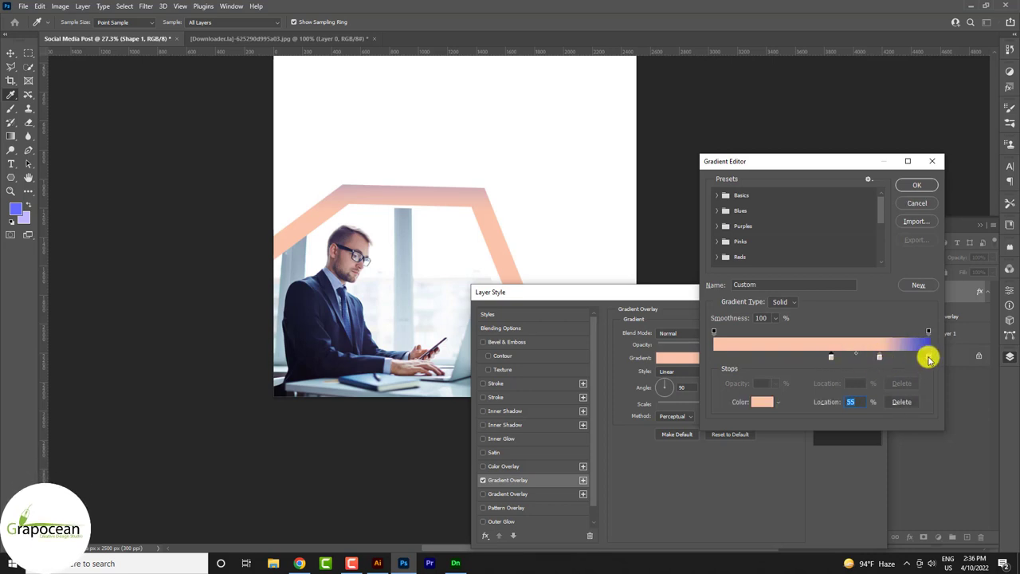
mouse_move(928, 358)
mouse_down()
mouse_move(854, 357)
mouse_move(830, 392)
mouse_up()
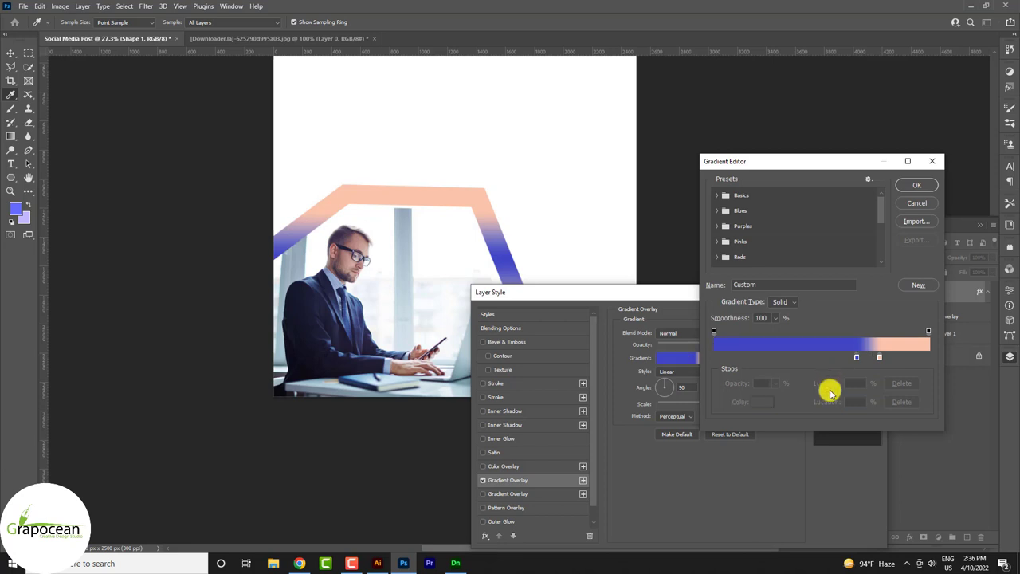
drag(857, 359, 838, 356)
click(904, 357)
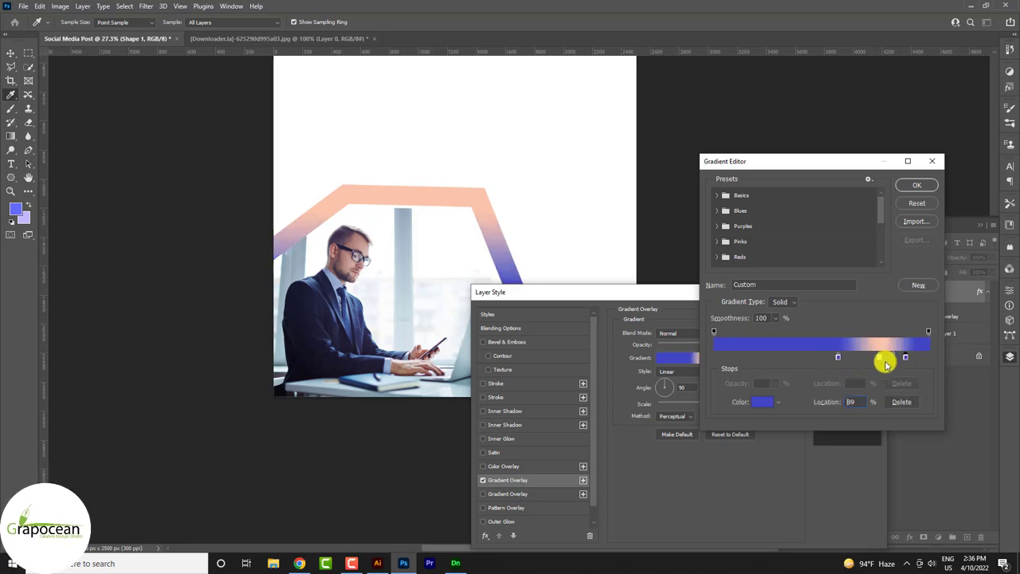
mouse_move(908, 358)
mouse_down()
mouse_move(901, 394)
mouse_move(865, 405)
mouse_up()
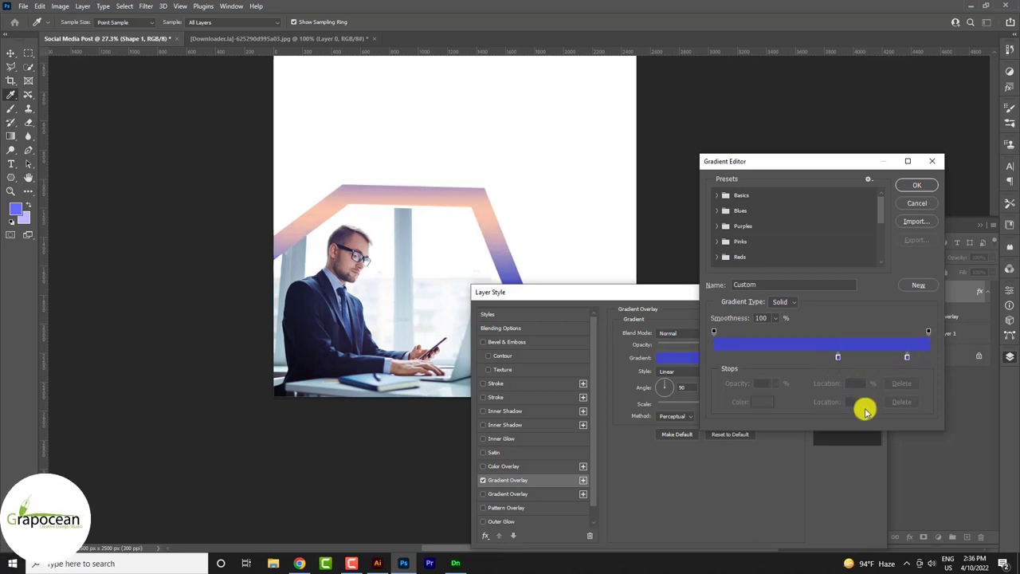
double_click(908, 358)
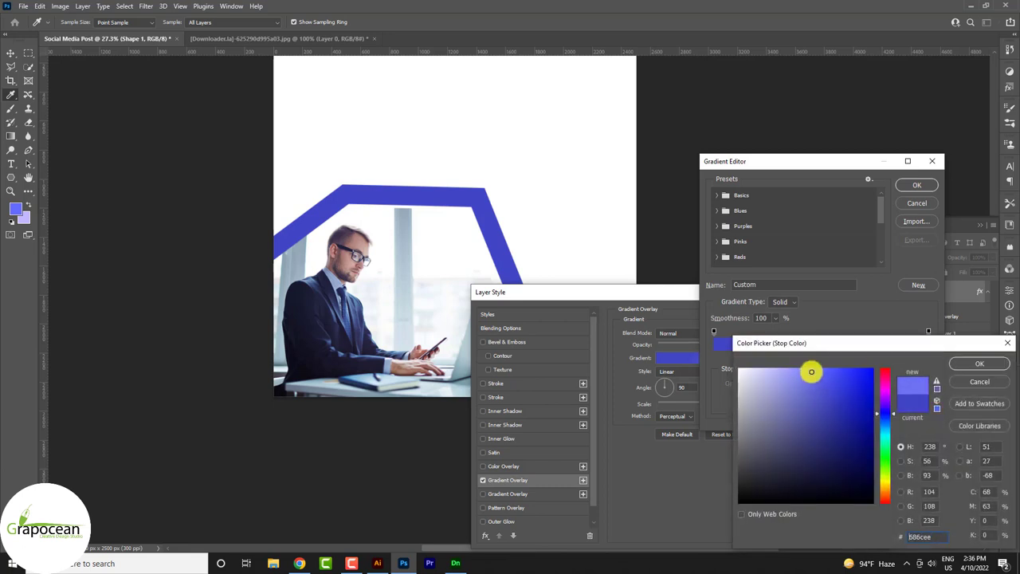
Step: Set the stop to light blue b6b8ff and add copied stops for alternating stripes
click(777, 368)
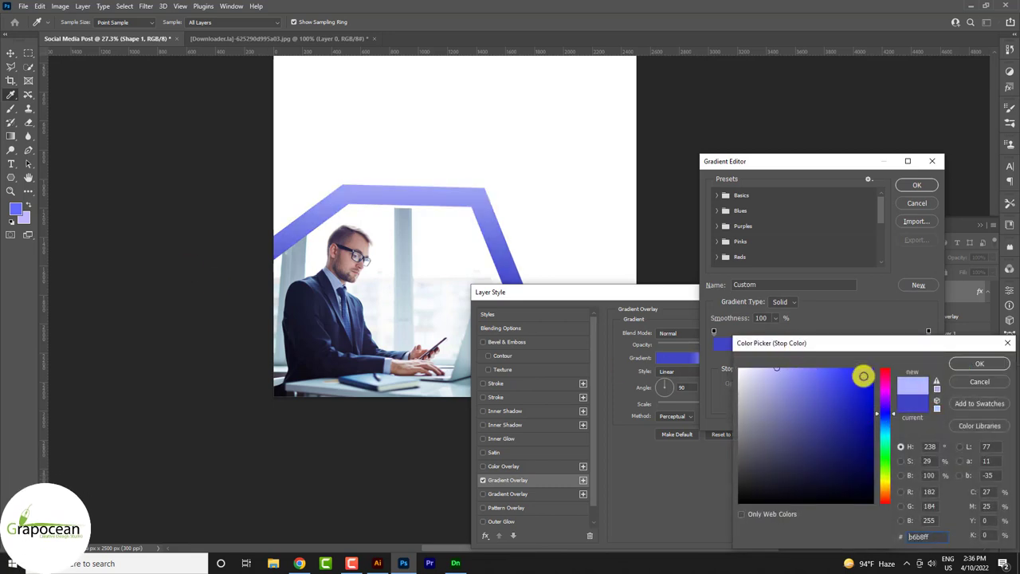
click(964, 363)
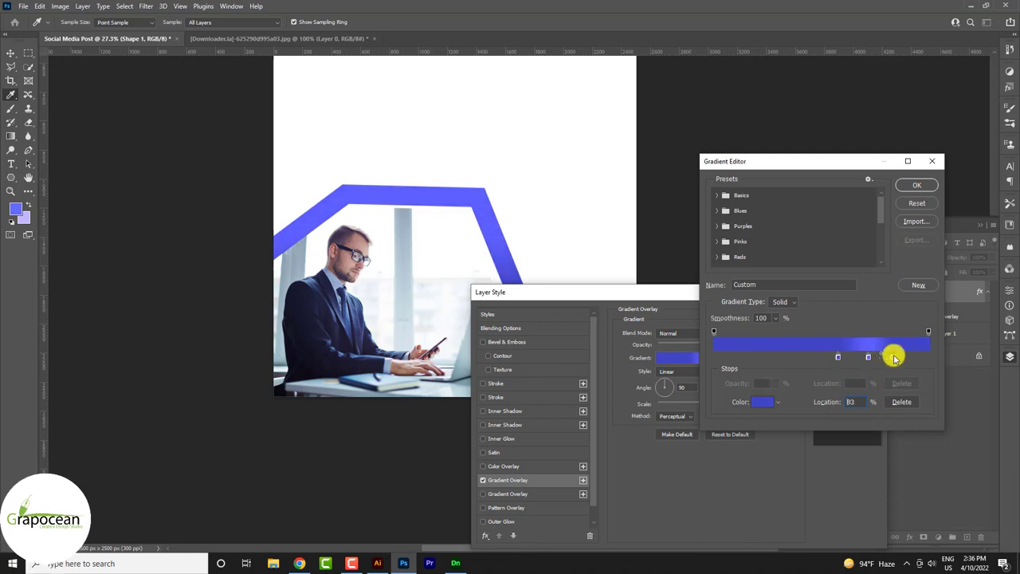
drag(869, 351, 893, 360)
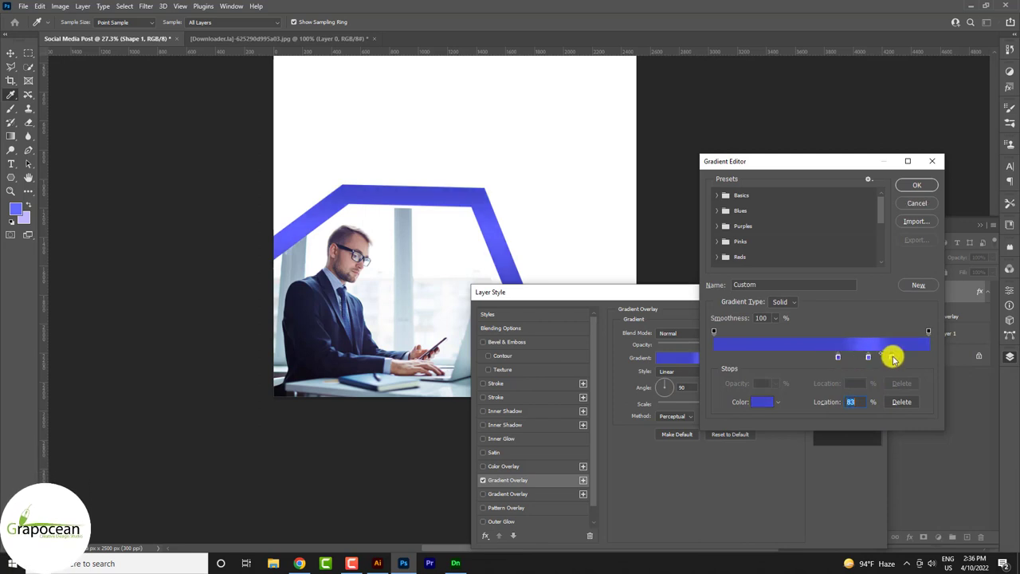
click(817, 363)
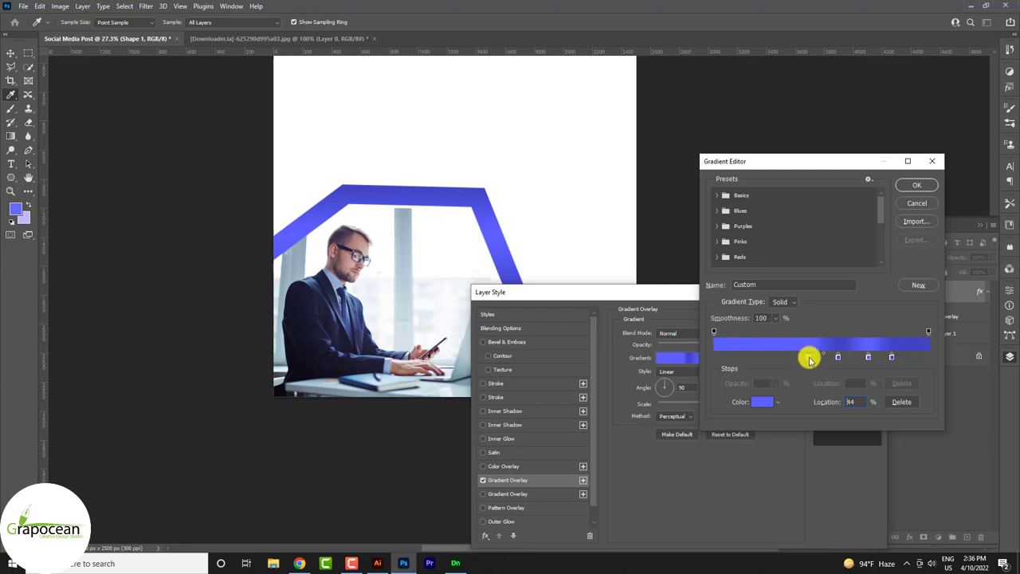
mouse_move(829, 363)
mouse_down()
mouse_move(803, 353)
mouse_move(765, 359)
mouse_up()
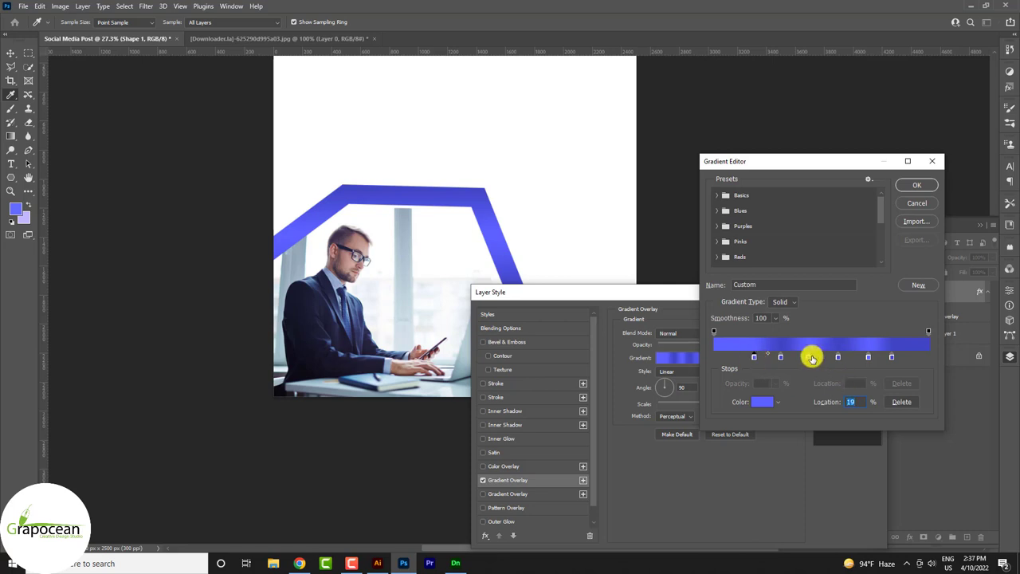
key(alt)
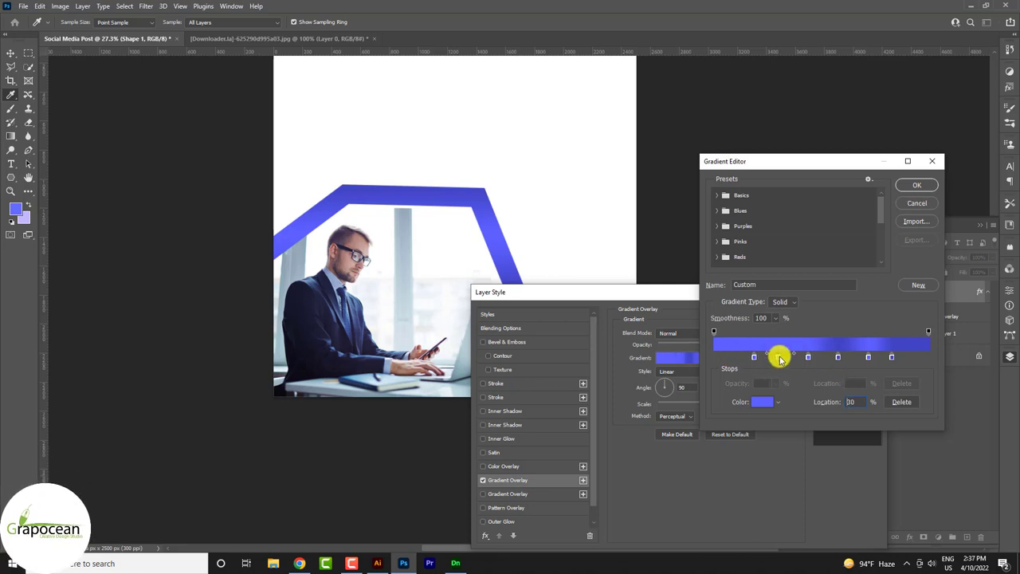
mouse_move(756, 361)
mouse_down()
mouse_move(729, 358)
mouse_move(783, 358)
mouse_move(724, 358)
mouse_up()
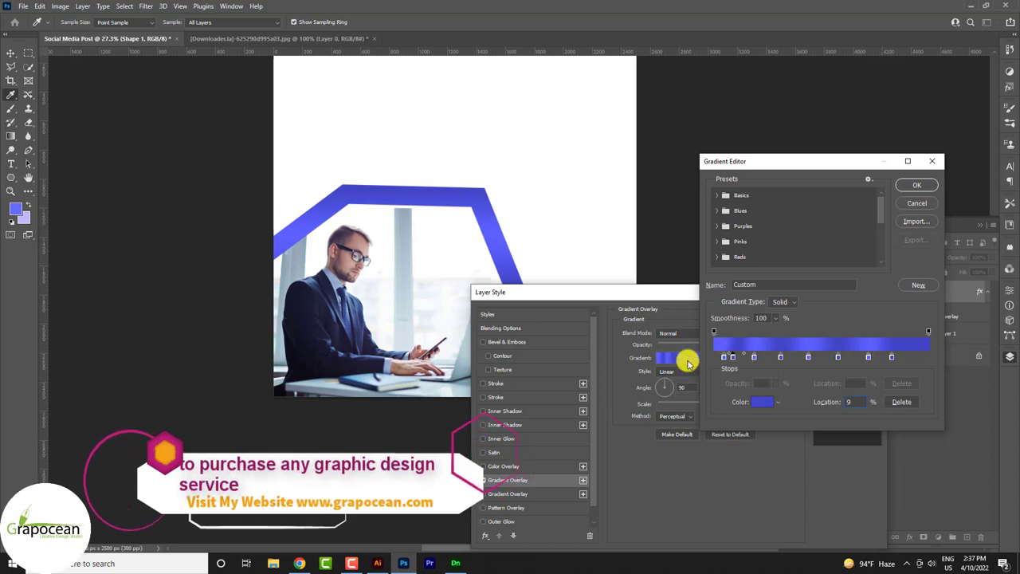
Step: Accept the striped blue gradient and apply the Gradient Overlay at 90°, 150% scale
click(679, 357)
click(917, 185)
mouse_move(753, 292)
mouse_down()
mouse_move(927, 392)
mouse_move(745, 301)
mouse_move(813, 236)
mouse_up()
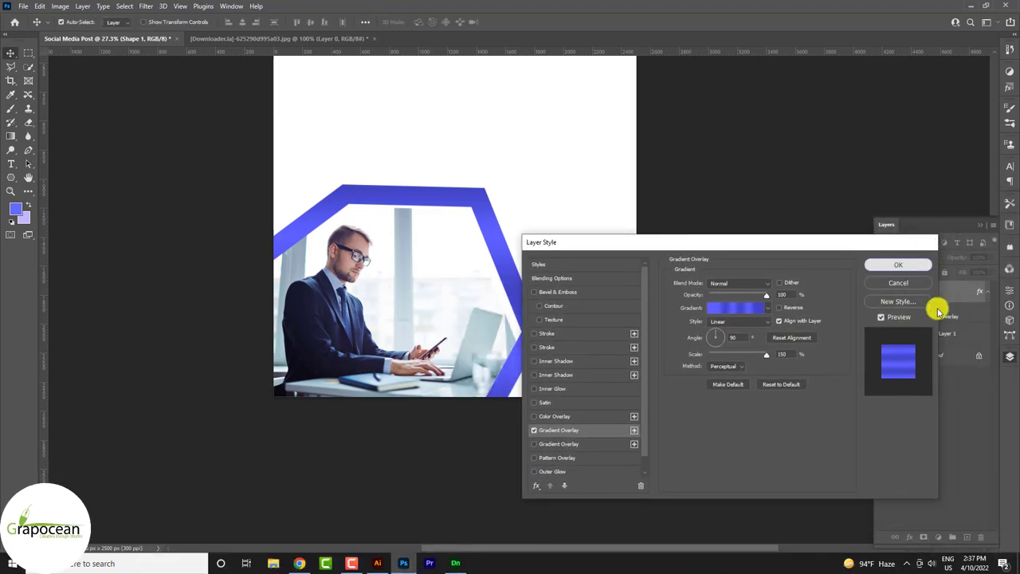
click(903, 259)
Step: Add a #646aff Solid Color fill layer above the Background
click(961, 336)
click(941, 356)
click(938, 537)
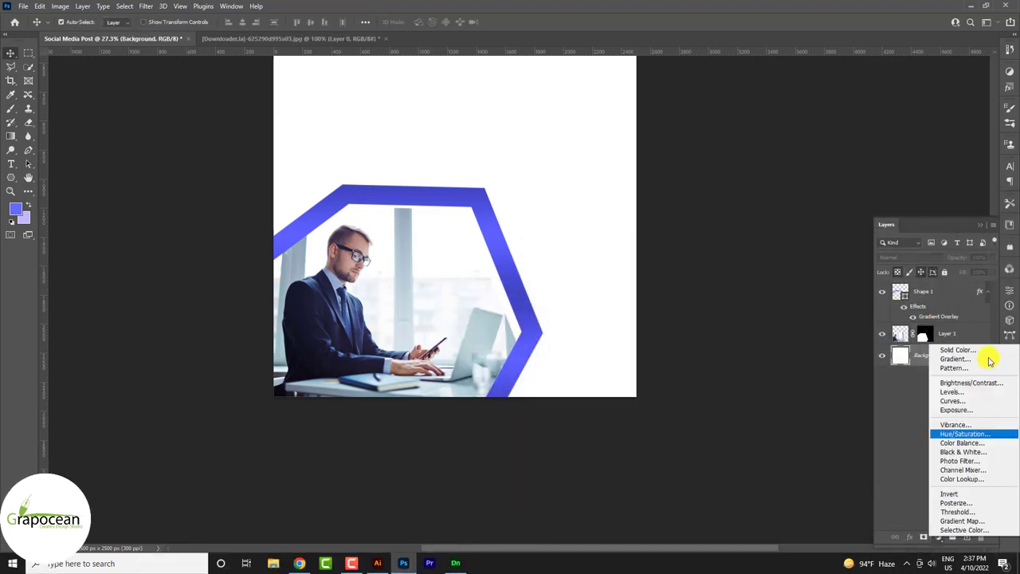
click(956, 350)
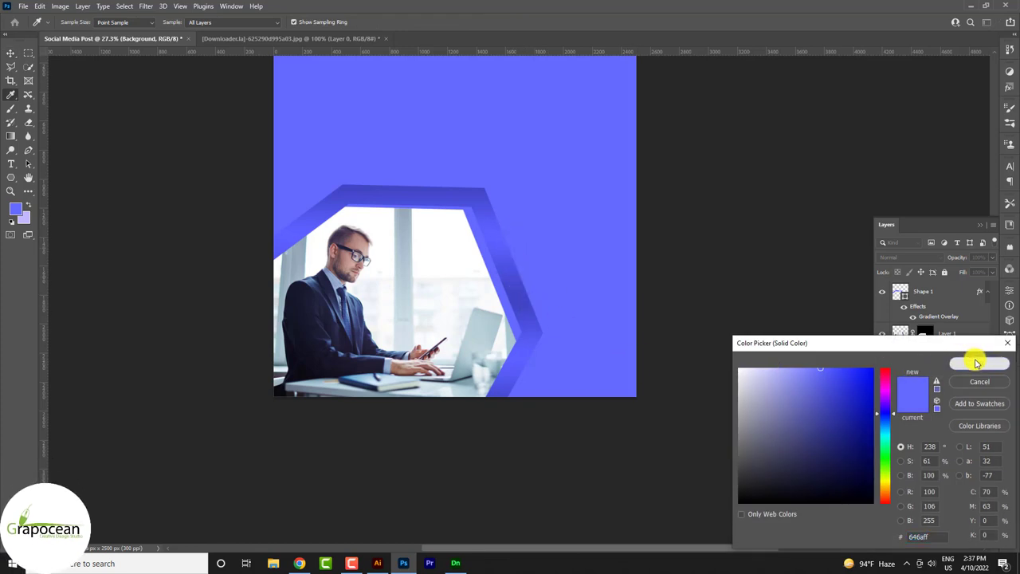
click(978, 363)
Step: Nudge the hexagon outline slightly to the left
click(925, 291)
key(v)
drag(517, 285, 505, 286)
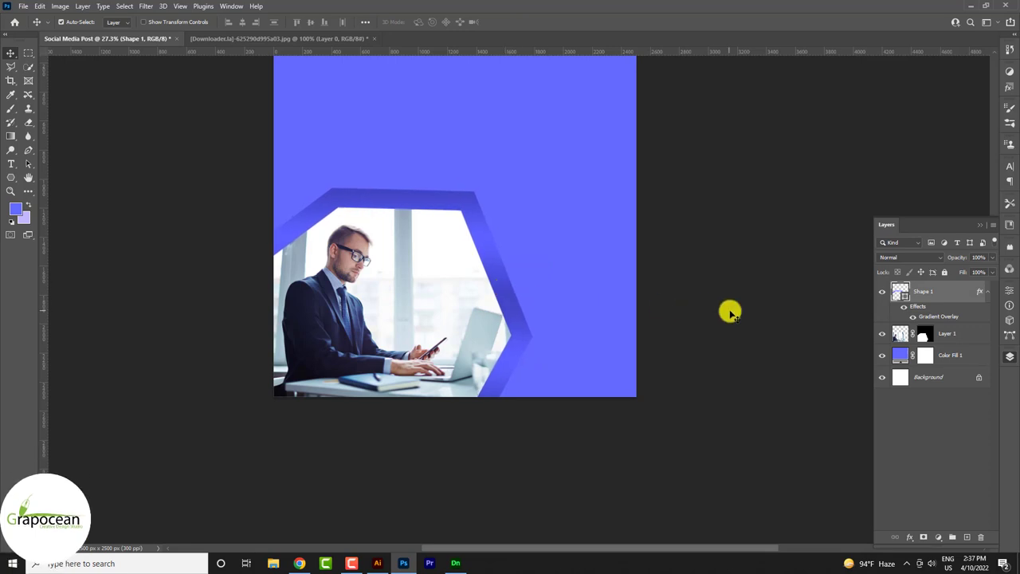
click(698, 300)
Step: Move the hexagon up-right, duplicate it, and rotate the copy into the upper-right corner
scroll(583, 365, down, 3)
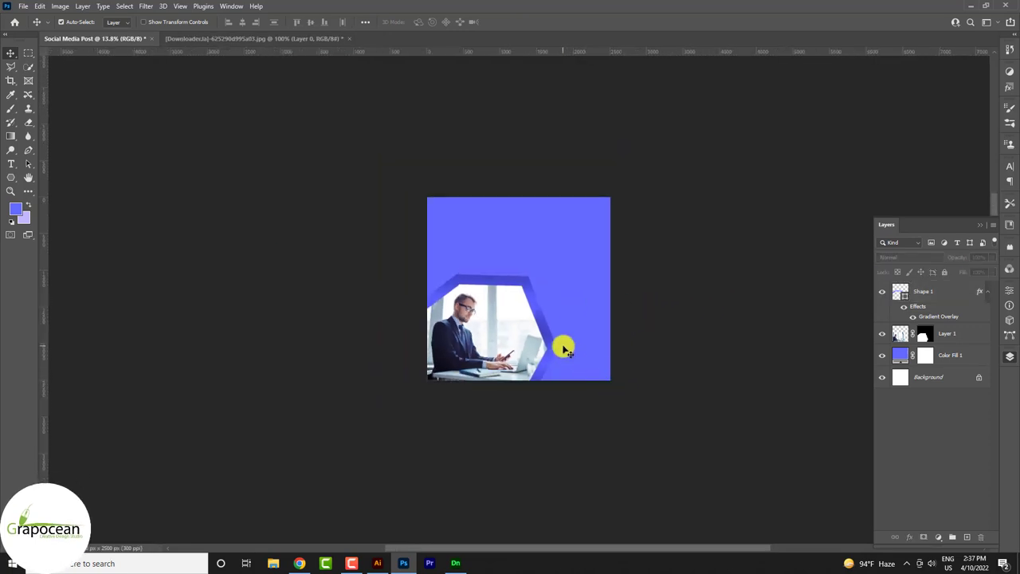
scroll(562, 349, up, 2)
mouse_move(531, 302)
mouse_down()
mouse_move(620, 199)
mouse_move(701, 146)
mouse_move(625, 237)
mouse_up()
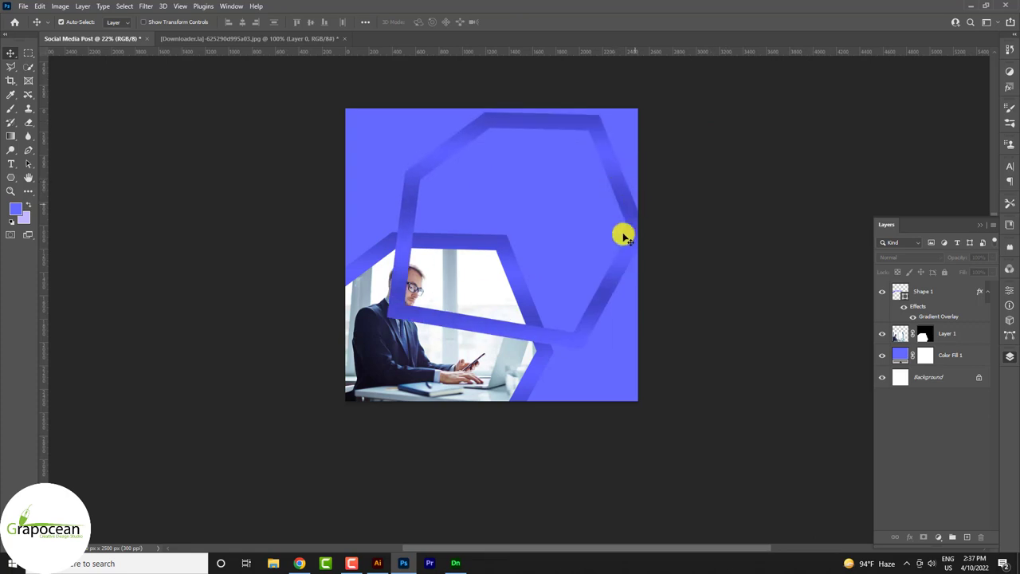
key(ctrl+j)
key(ctrl+t)
mouse_move(622, 390)
mouse_down()
mouse_move(678, 239)
mouse_move(455, 185)
mouse_up()
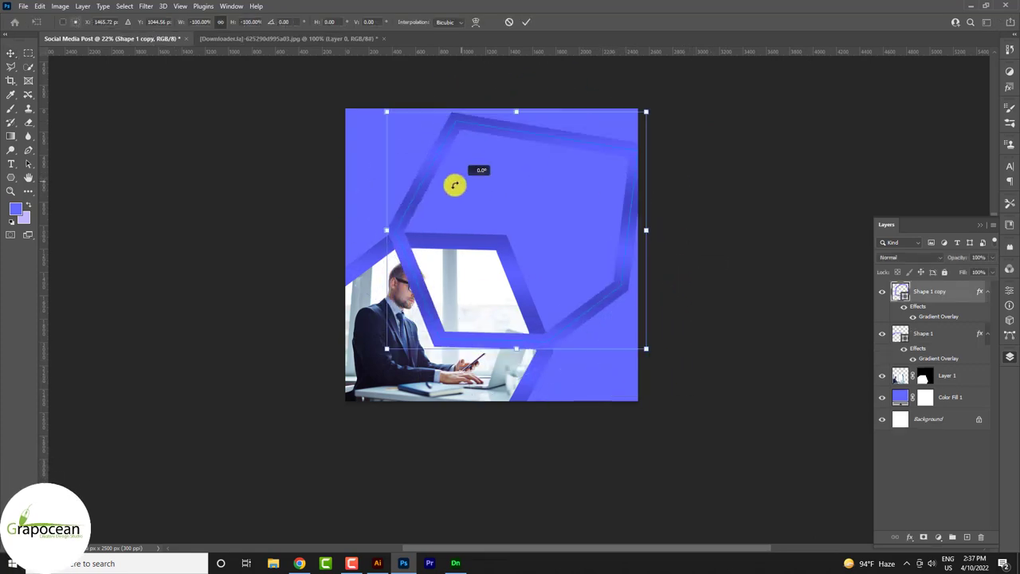
mouse_move(596, 299)
mouse_down()
mouse_move(706, 212)
mouse_move(697, 225)
mouse_move(712, 253)
mouse_up()
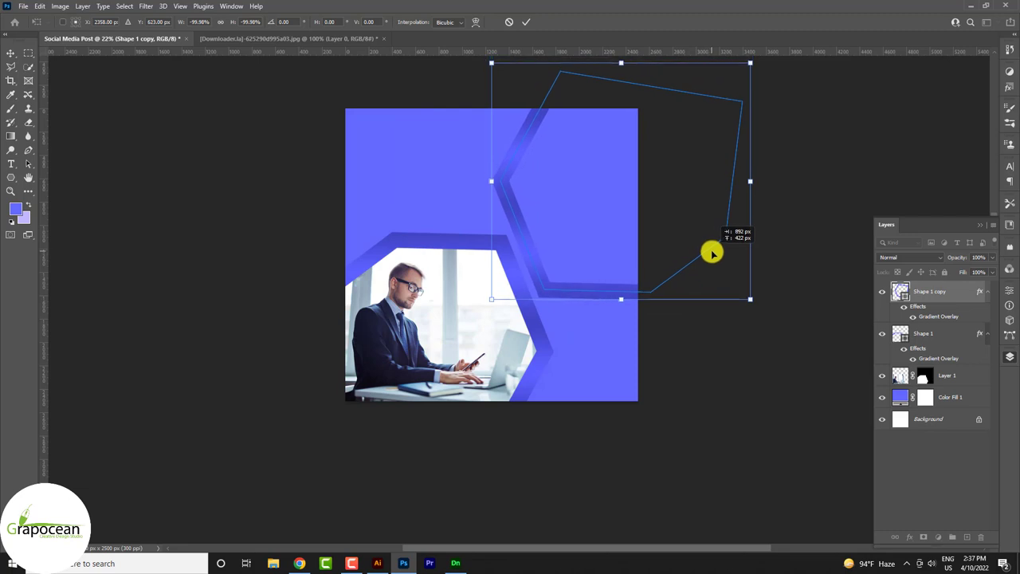
click(526, 22)
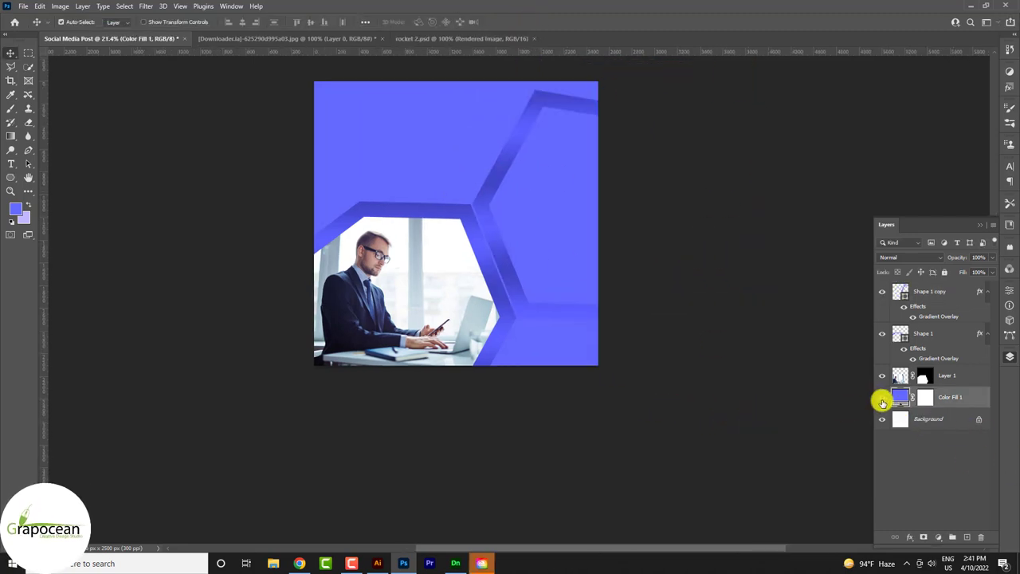
Step: Toggle the Color Fill 1 background to compare the post with and without it
click(882, 399)
click(882, 399)
click(882, 399)
click(882, 399)
click(883, 398)
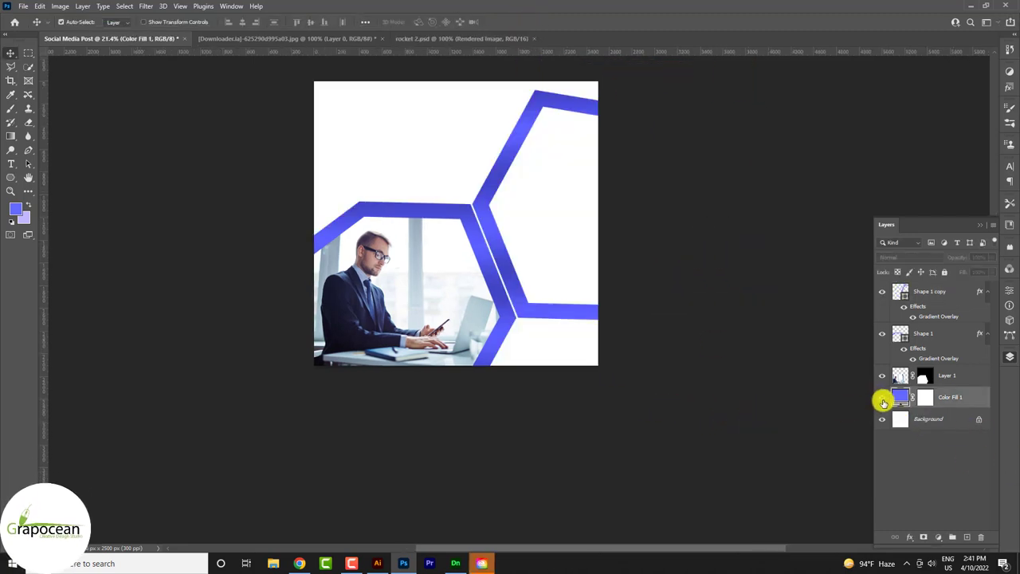
click(882, 398)
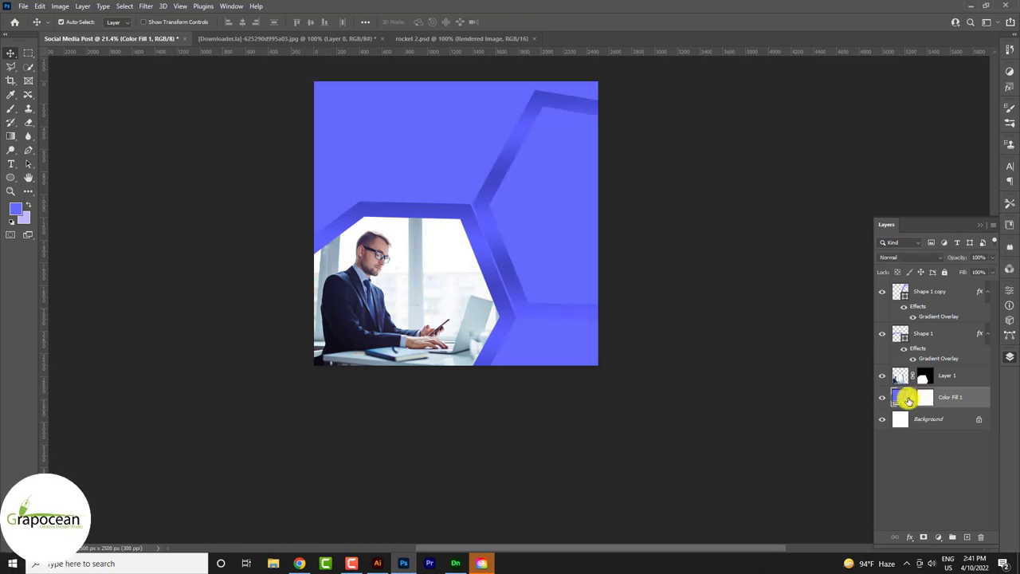
Step: Darken the Color Fill 1 background blue in the Color Picker
double_click(901, 400)
click(492, 259)
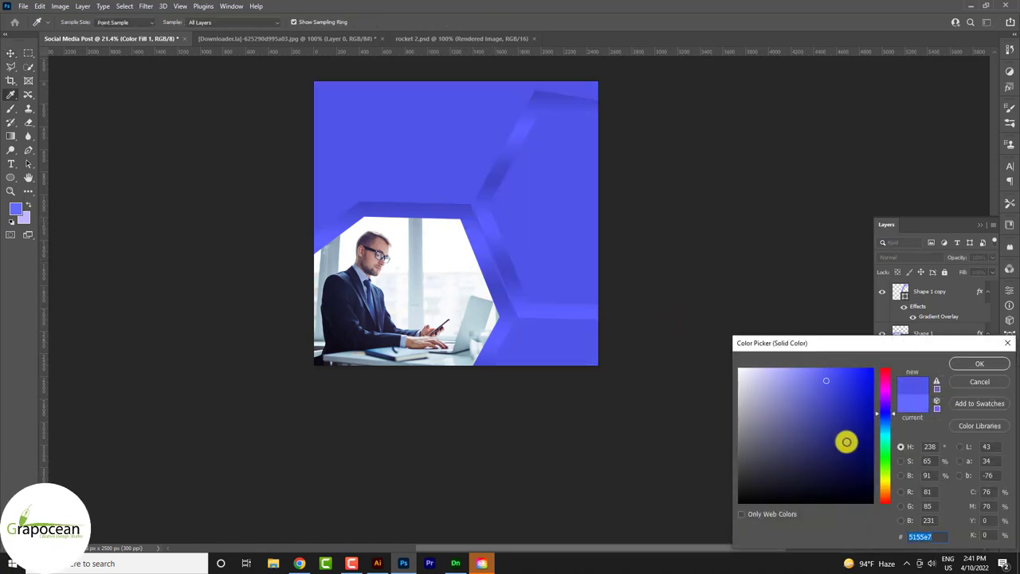
drag(847, 441, 865, 411)
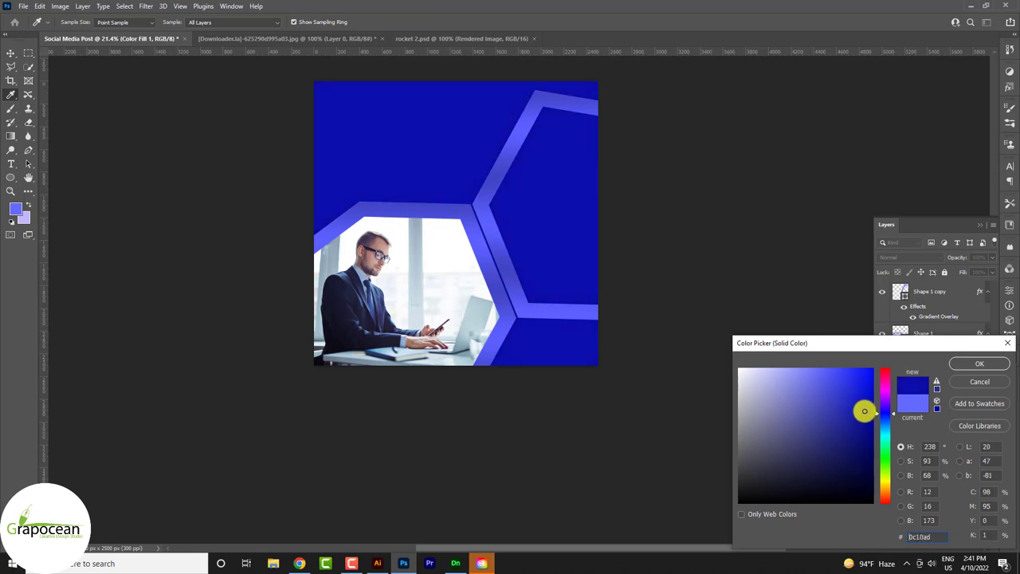
click(979, 363)
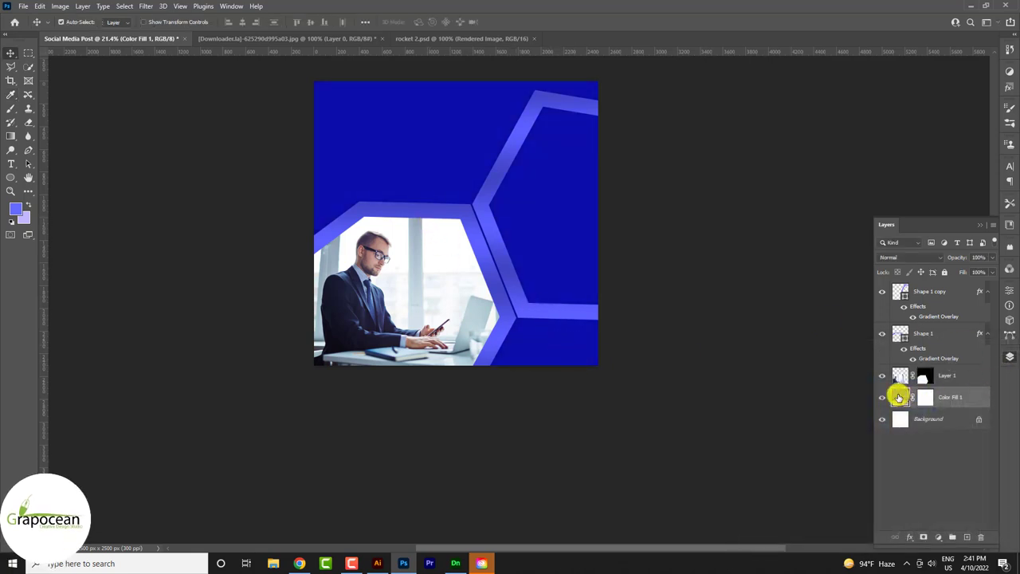
Step: Refine the background fill to a deeper medium-dark blue, #363ab7
double_click(900, 396)
click(498, 290)
mouse_move(778, 383)
mouse_down()
mouse_move(857, 411)
mouse_move(831, 415)
mouse_up()
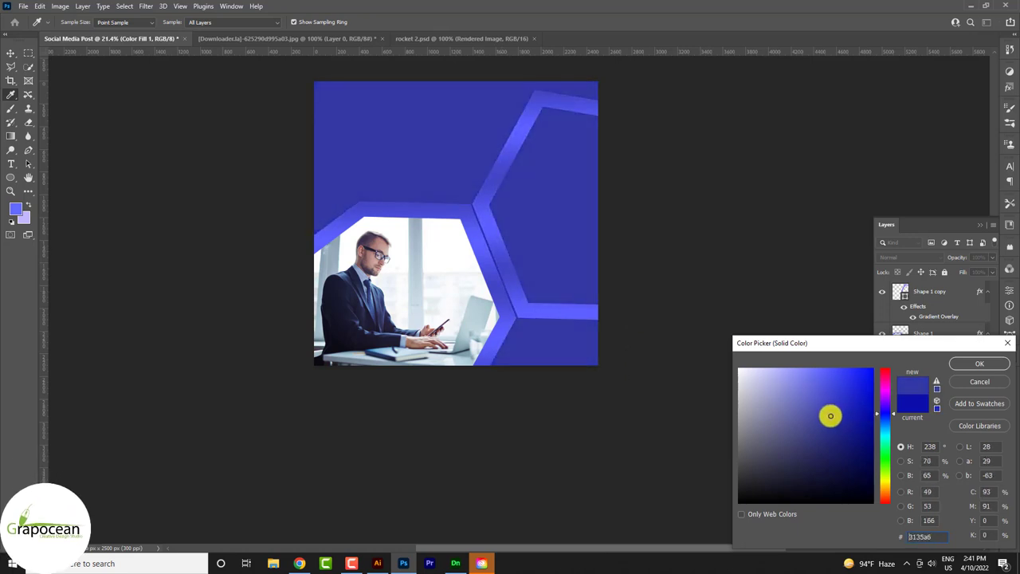
click(502, 249)
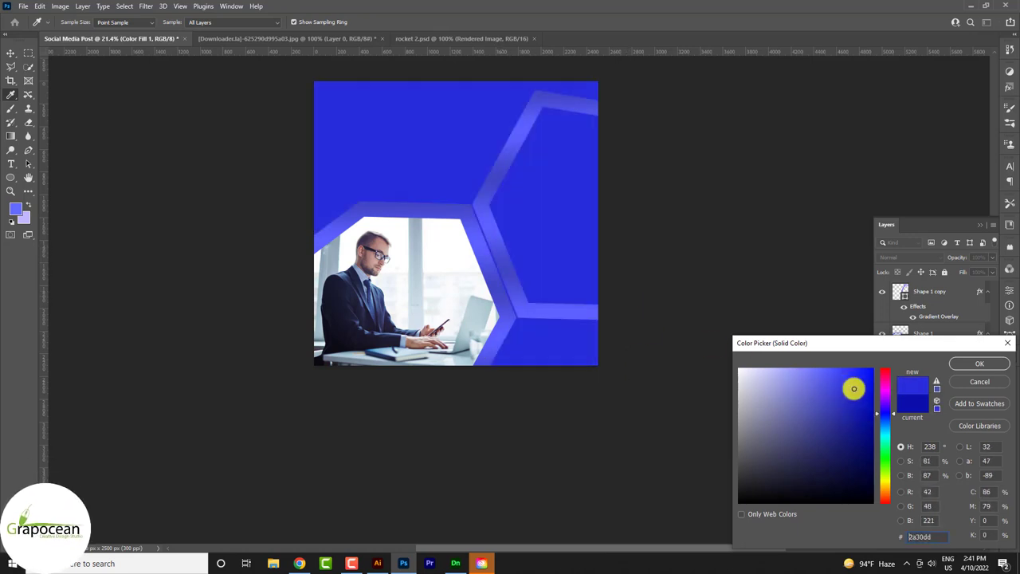
drag(795, 380, 850, 415)
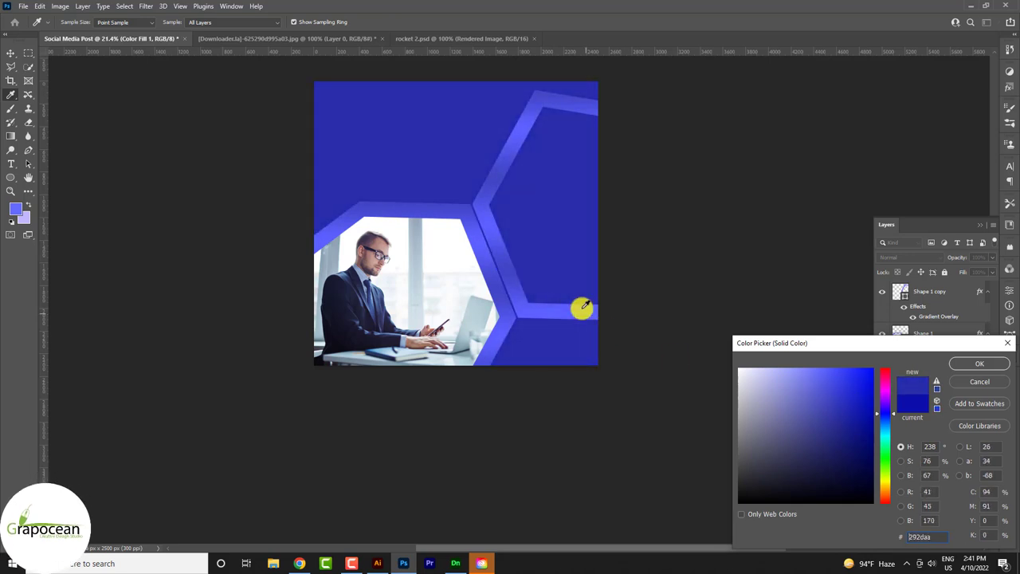
drag(582, 303, 507, 284)
drag(831, 389, 847, 397)
click(554, 308)
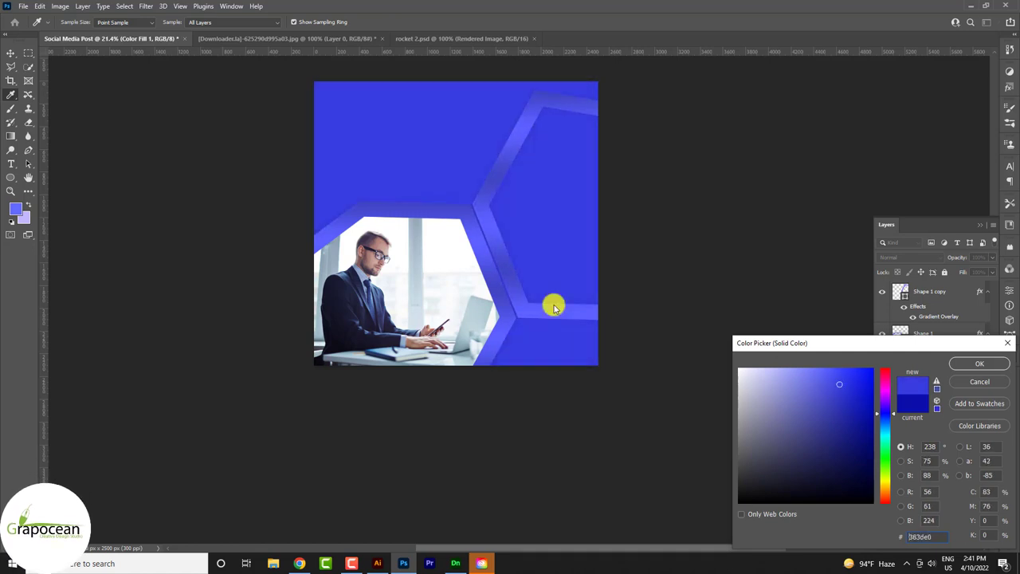
click(833, 404)
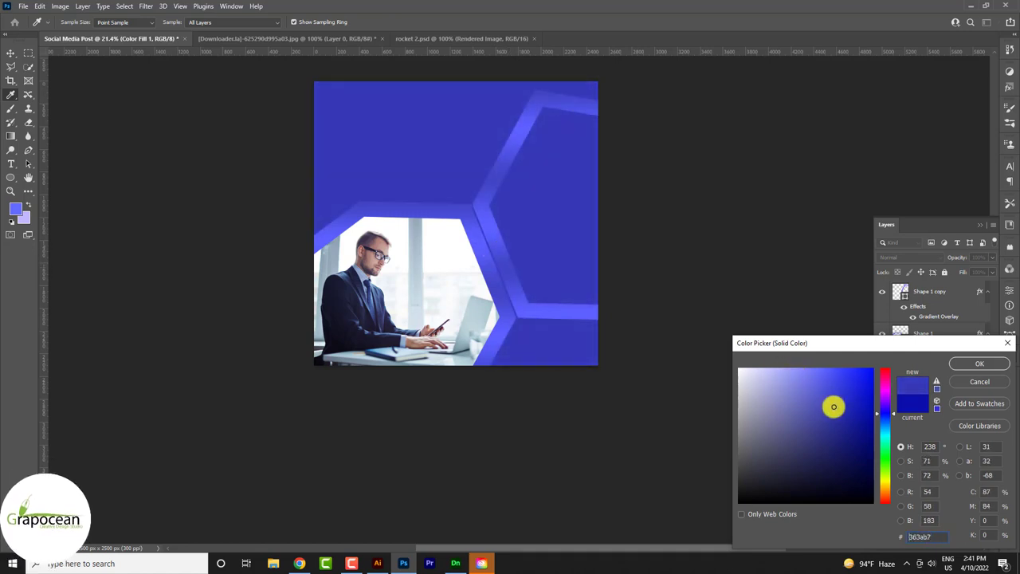
click(979, 364)
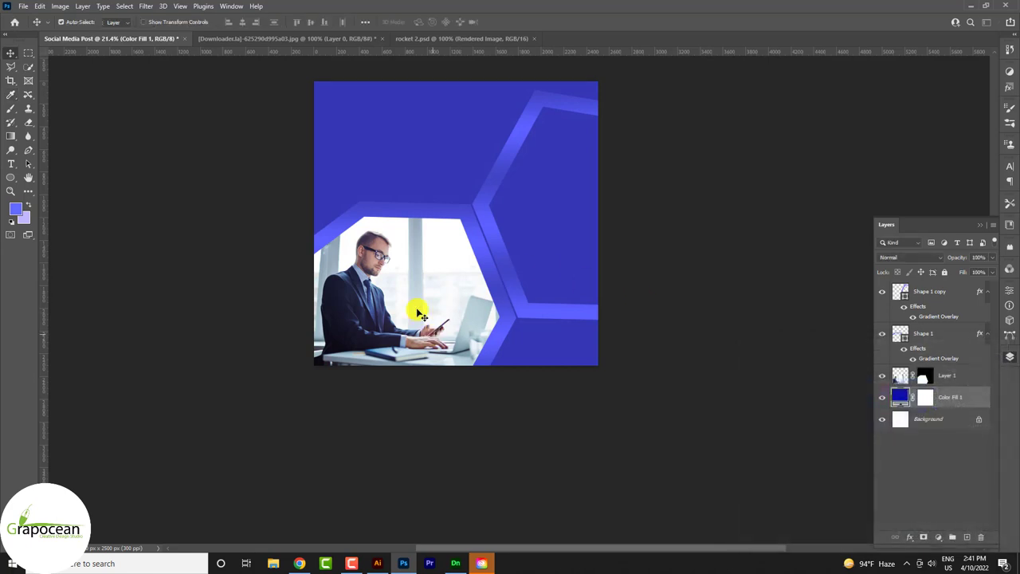
click(403, 235)
Step: Show the grid overlay, hide it with Ctrl+', then display it again over the post
click(181, 7)
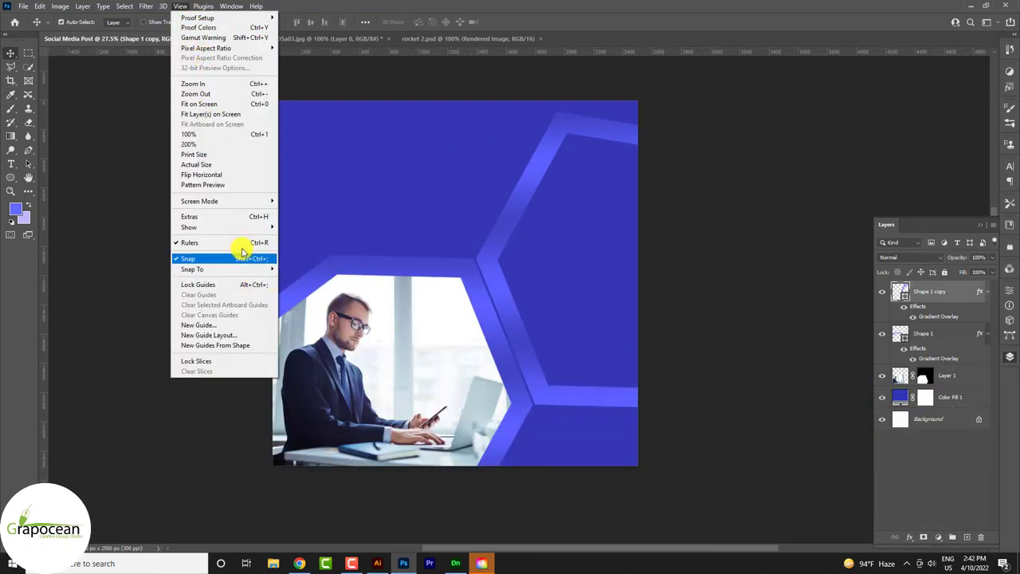
mouse_move(208, 227)
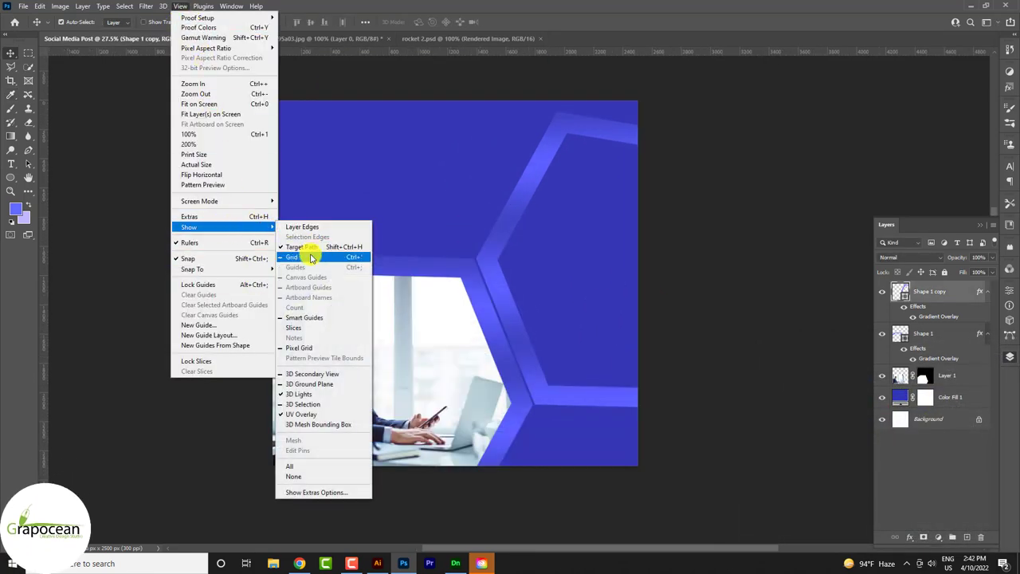
click(315, 255)
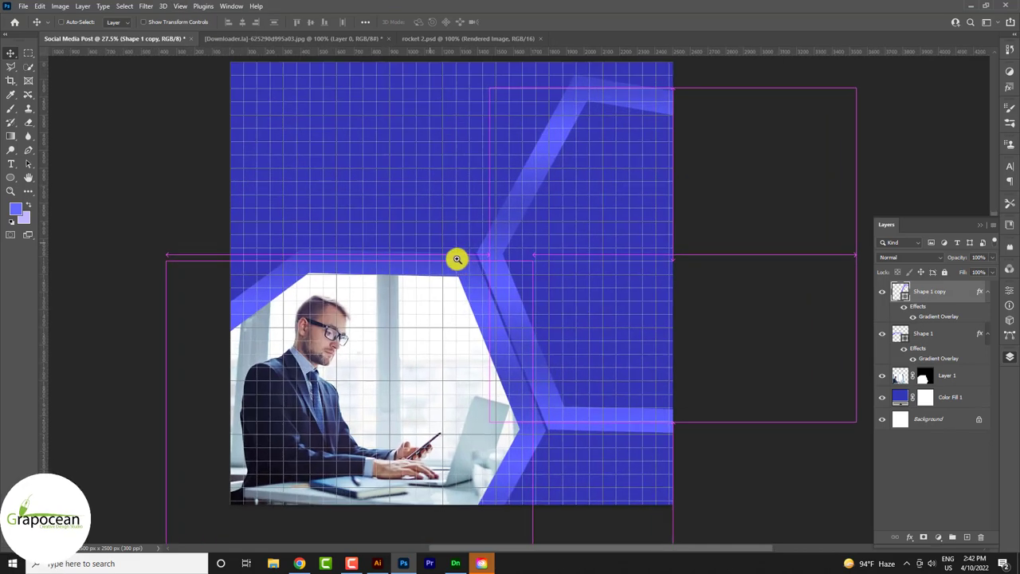
scroll(625, 303, down, 1)
key(ctrl+apostrophe)
scroll(626, 303, up, 1)
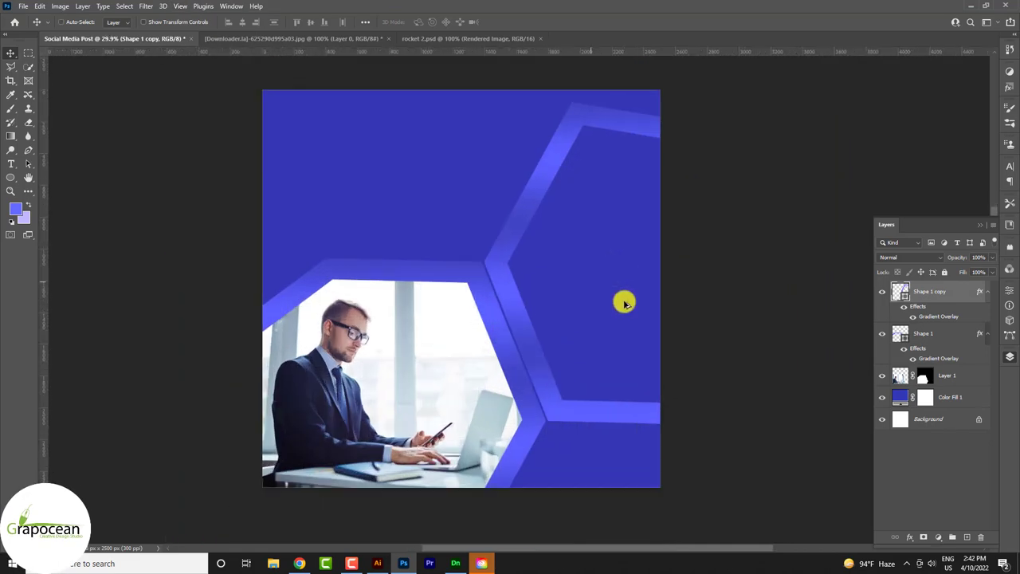
click(180, 6)
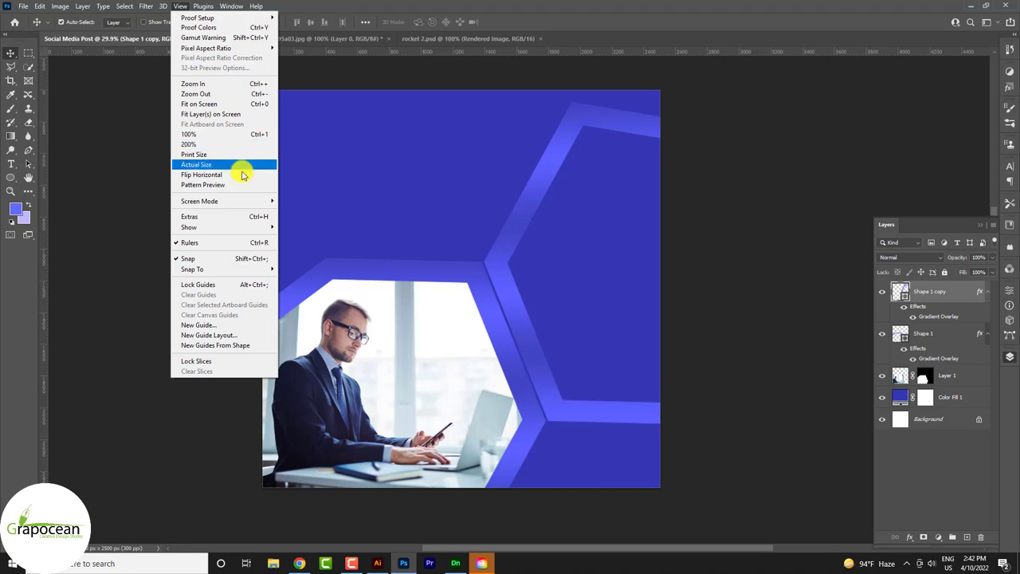
mouse_move(207, 227)
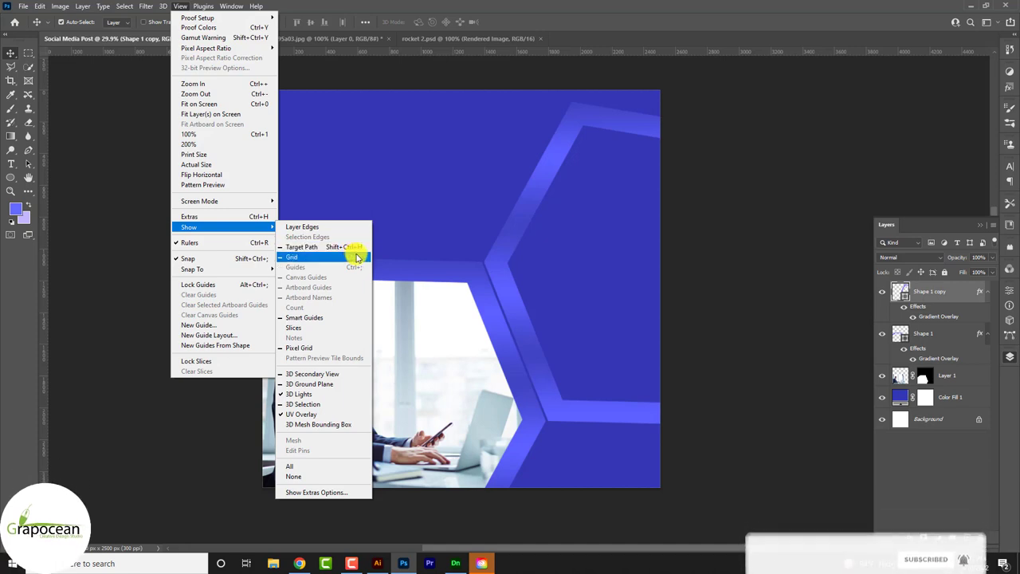
click(356, 256)
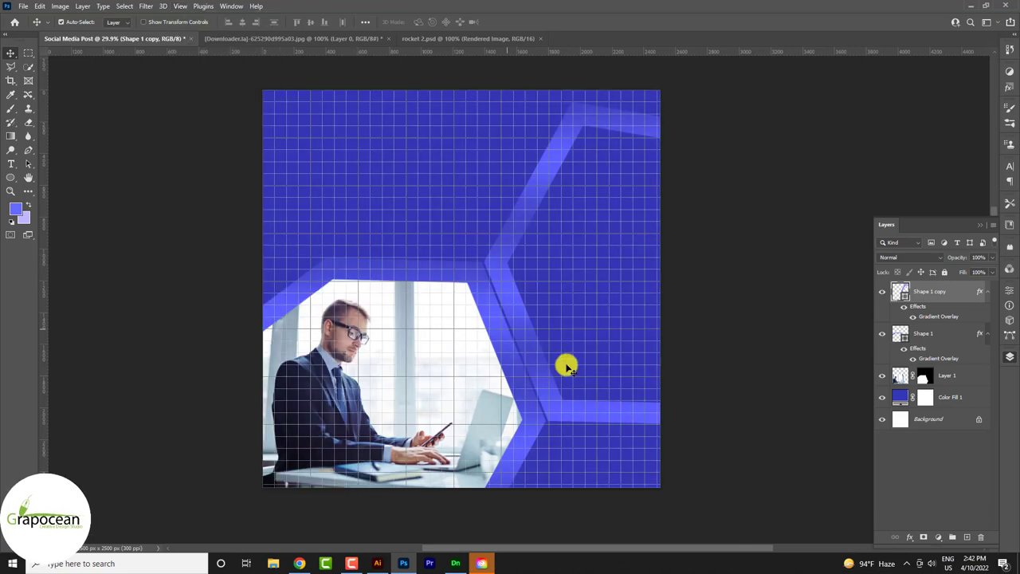
scroll(445, 307, down, 1)
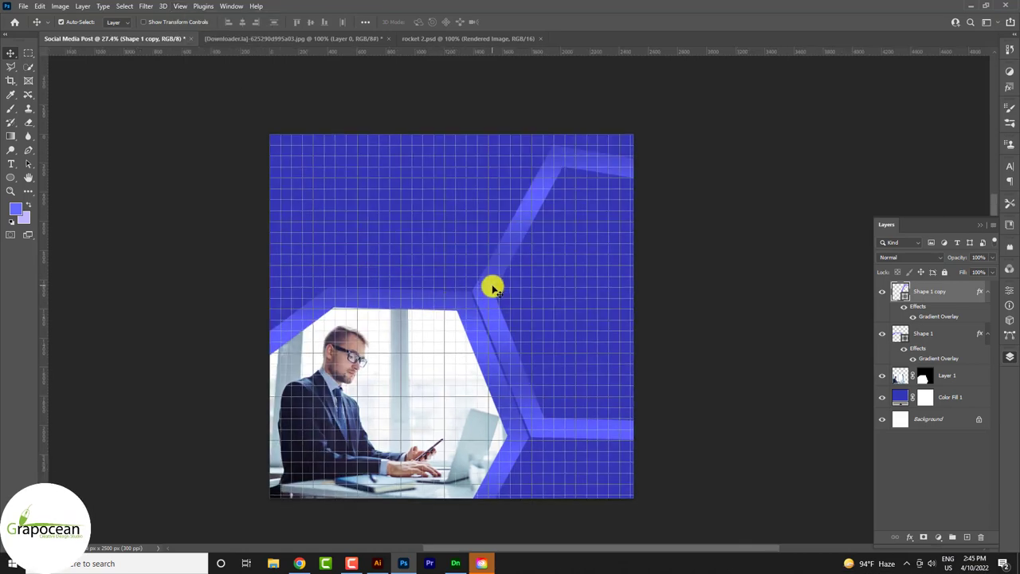
scroll(393, 209, up, 3)
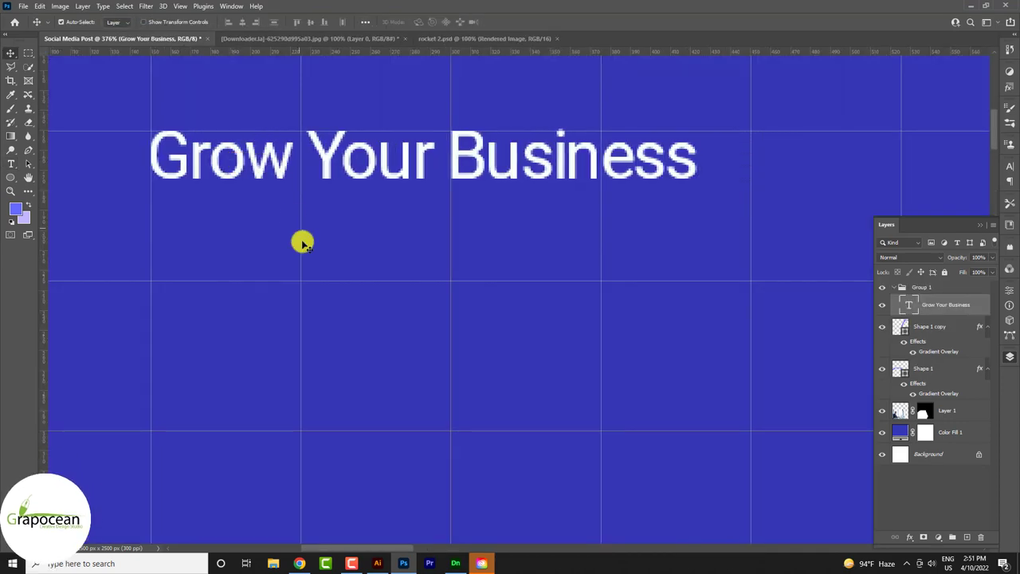
Step: Duplicate the Grow Your Business line below it and retype the copy as Professional
scroll(303, 232, down, 2)
scroll(334, 221, down, 3)
scroll(359, 224, down, 2)
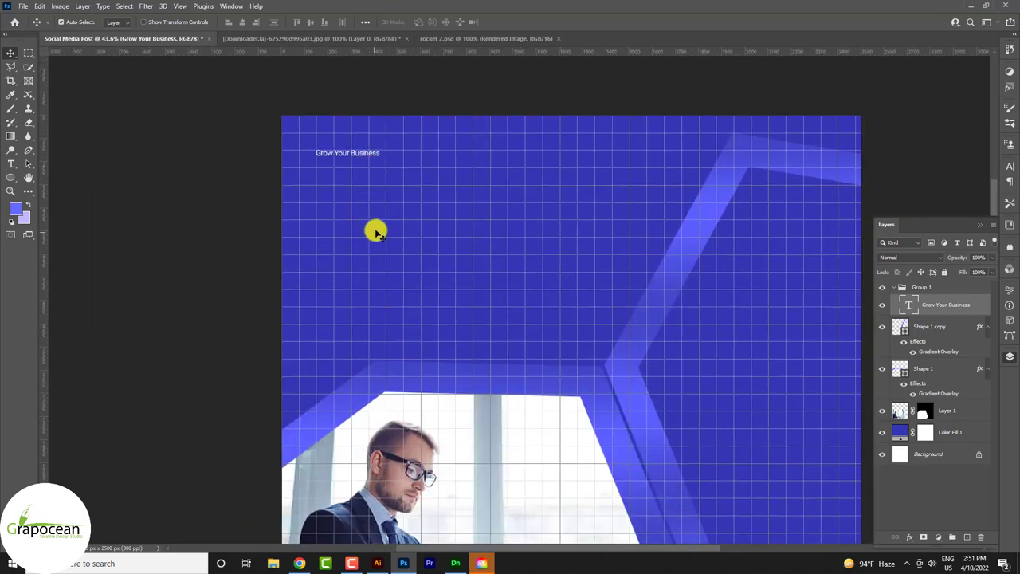
scroll(377, 187, up, 2)
drag(359, 149, 394, 206)
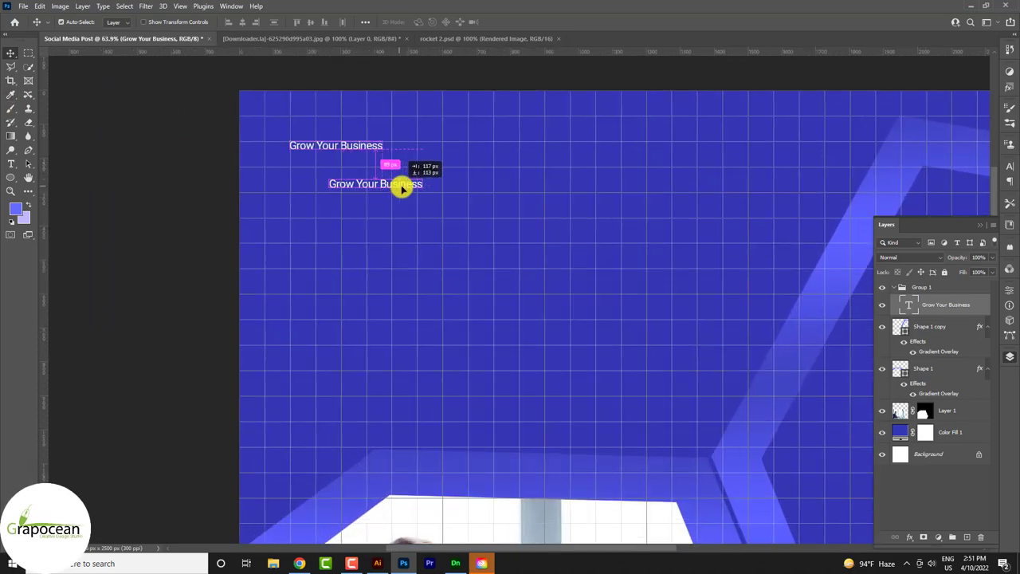
click(11, 163)
drag(329, 204, 555, 207)
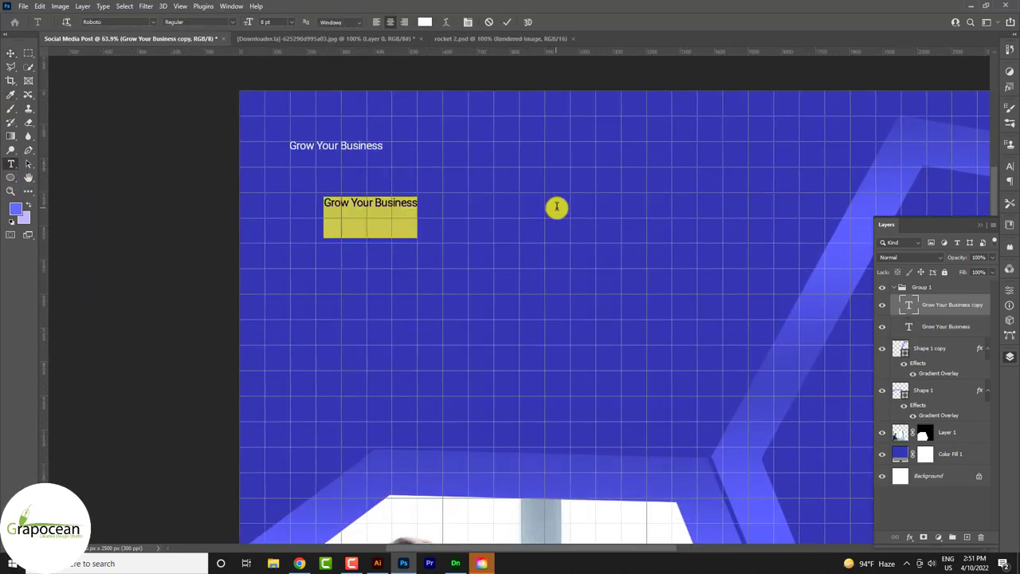
key(BackSpace)
text(fessional)
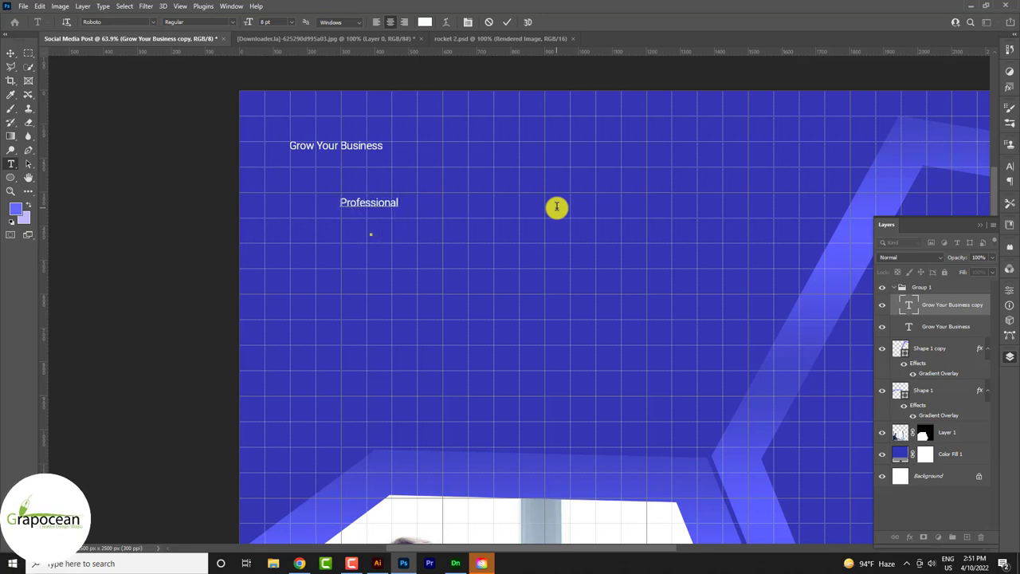
key(ctrl+z)
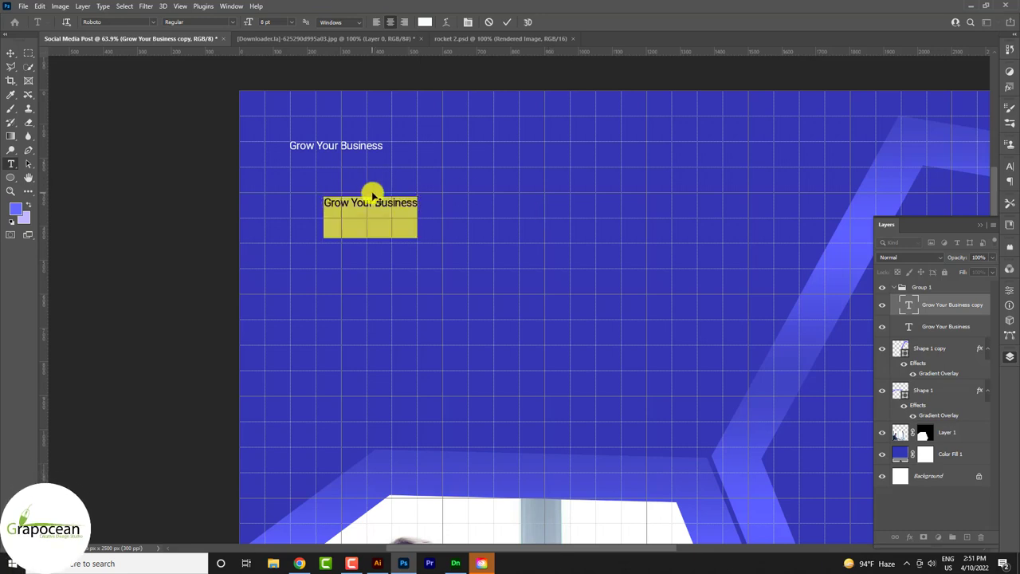
key(BackSpace)
text(Professional)
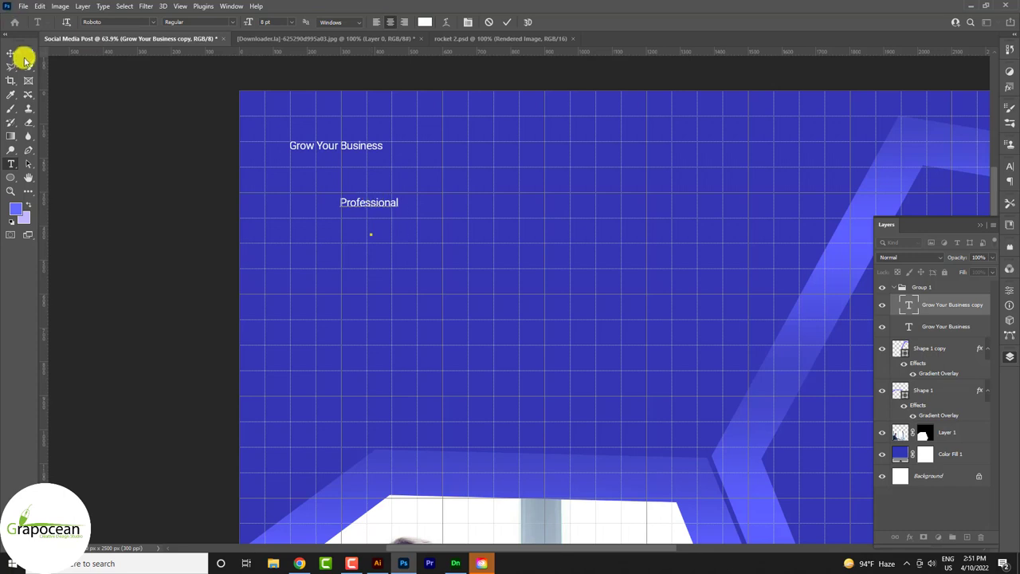
key(ctrl+Return)
Step: Duplicate Professional beneath itself and retype the copy as Digital Marketing
mouse_move(386, 213)
mouse_down()
mouse_move(335, 202)
mouse_move(340, 244)
mouse_up()
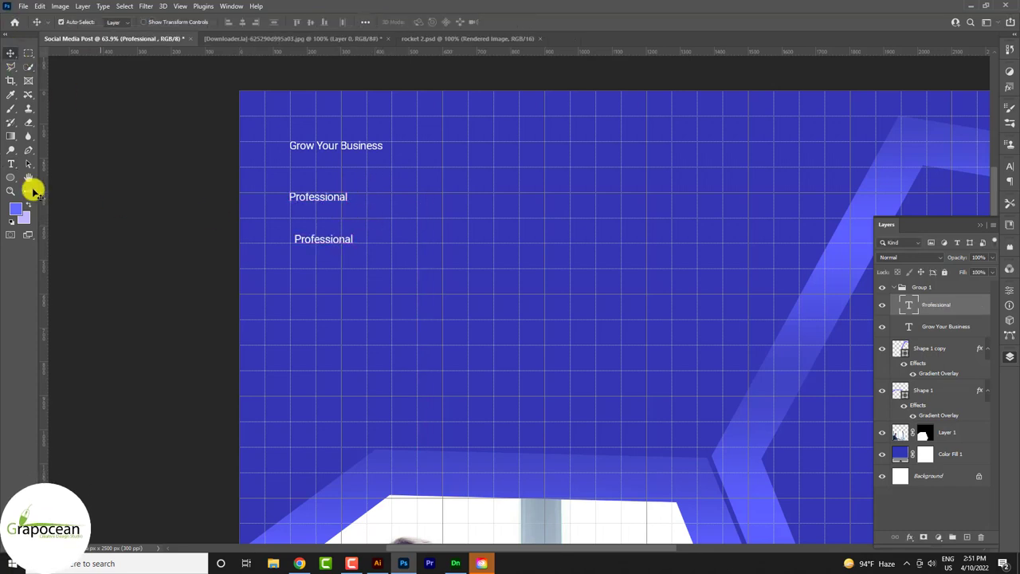
double_click(306, 233)
key(BackSpace)
text(Digital ar)
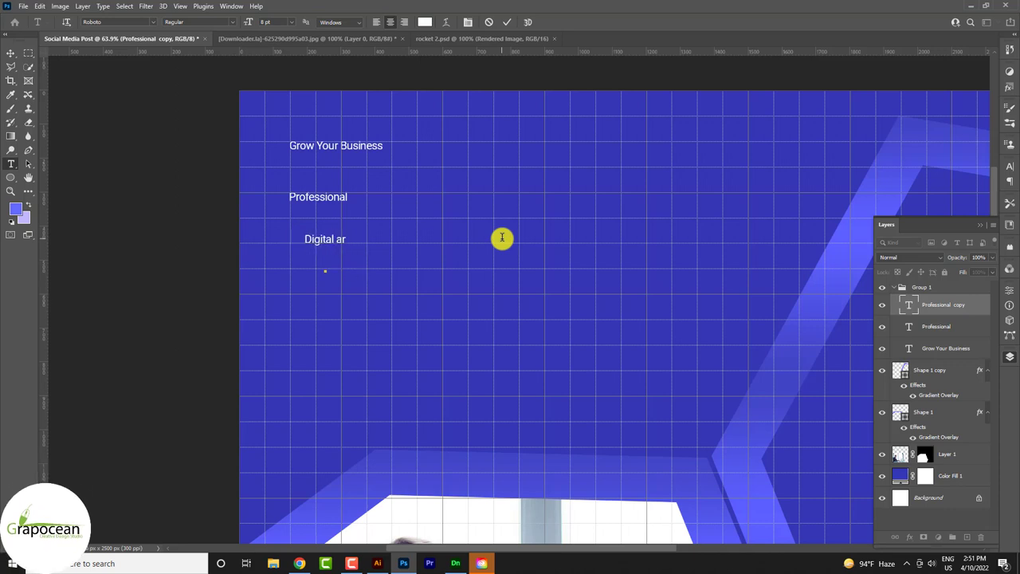
key(BackSpace)
key(BackSpace)
text(Marketing)
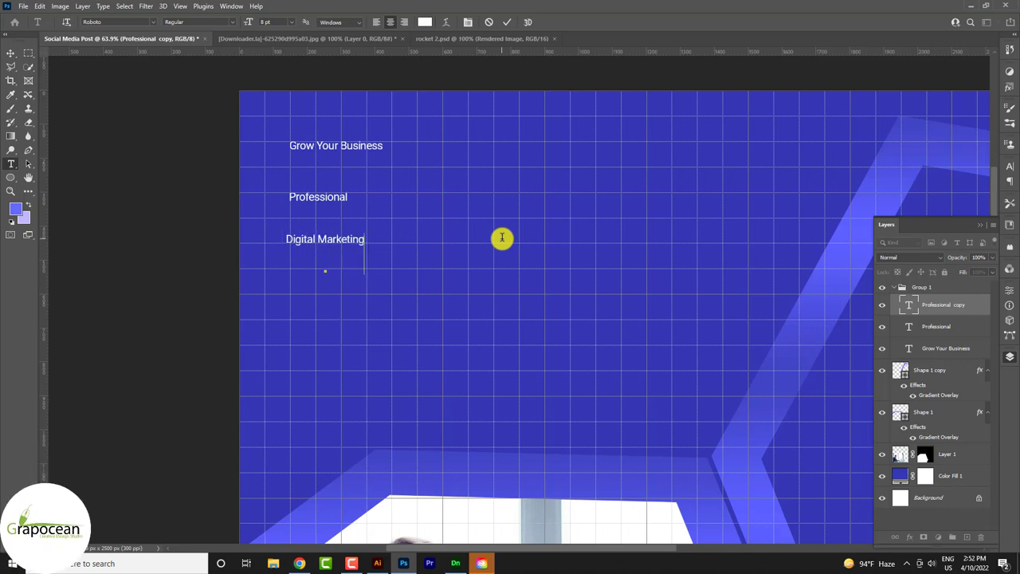
click(16, 50)
scroll(337, 239, up, 2)
Step: Set the Professional text to 12 pt
drag(337, 235, 338, 237)
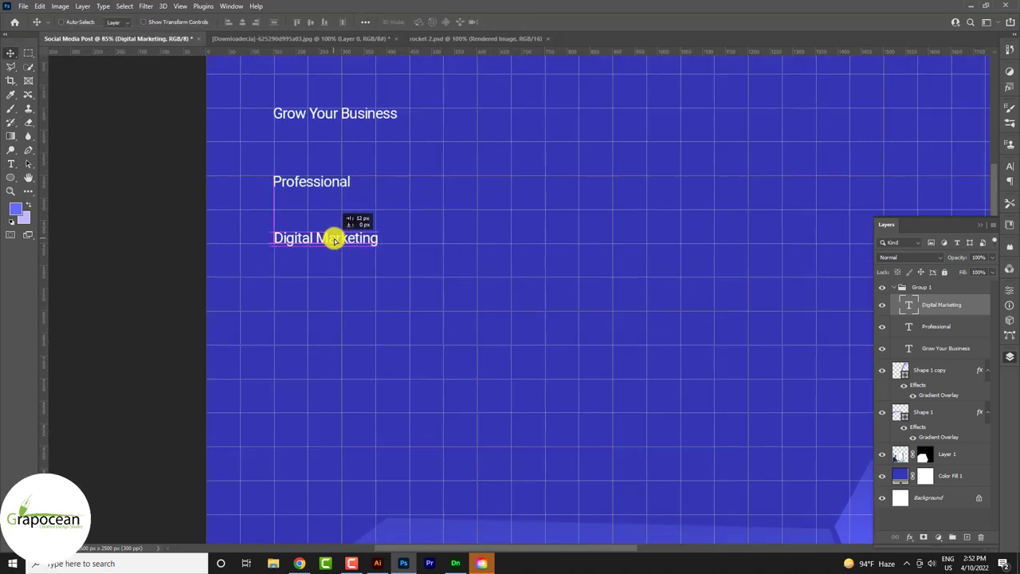
scroll(333, 180, up, 2)
click(333, 180)
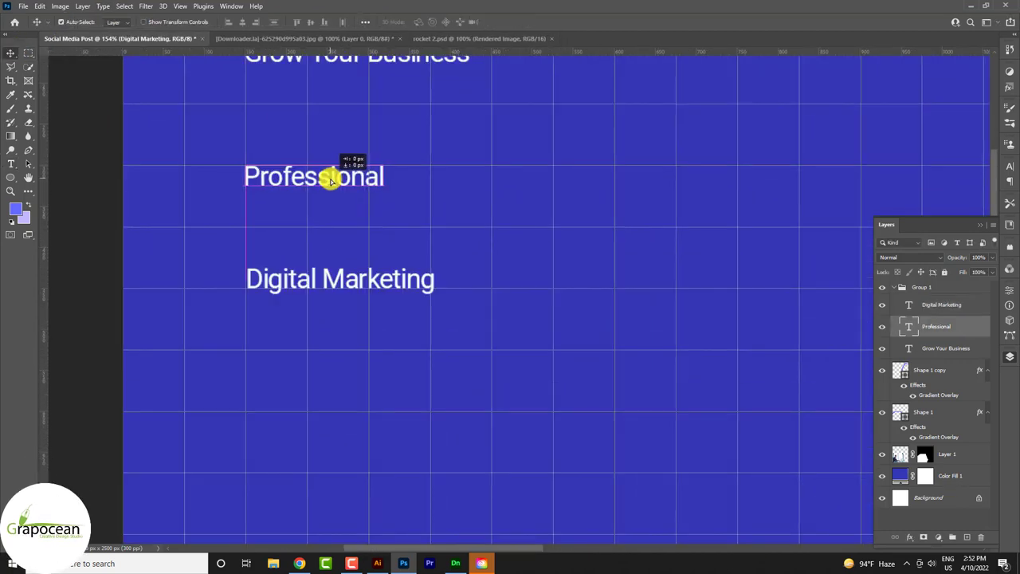
click(8, 165)
drag(378, 178, 221, 173)
click(294, 22)
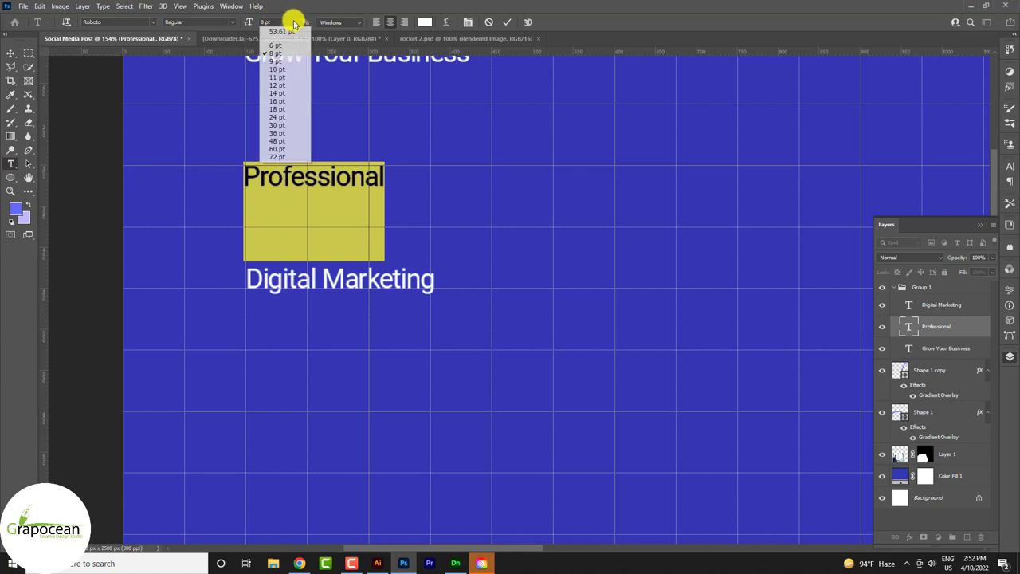
click(287, 141)
click(293, 22)
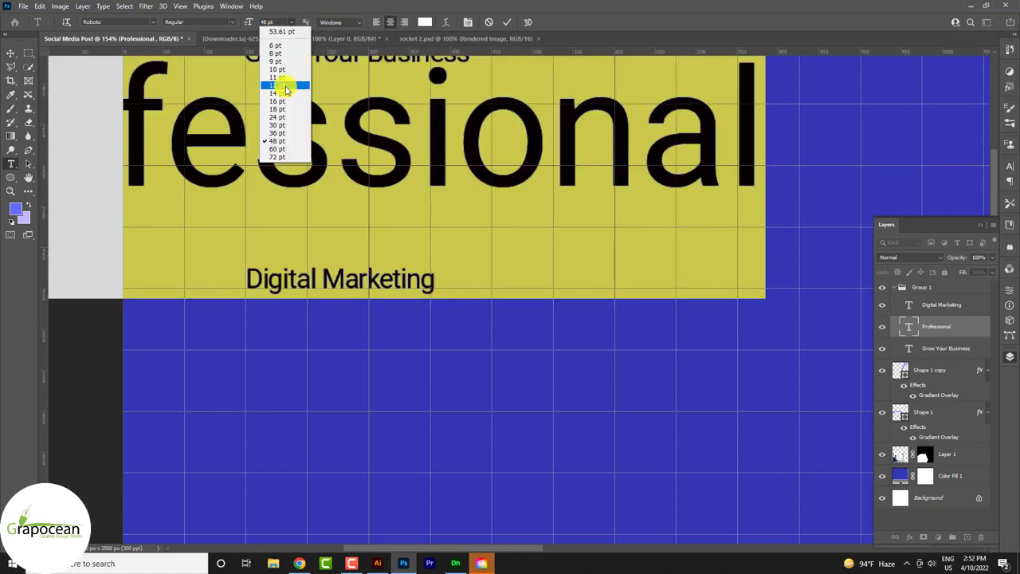
click(285, 85)
Step: Left-align Professional and move Digital Marketing up closer beneath it
click(11, 53)
drag(338, 177, 409, 199)
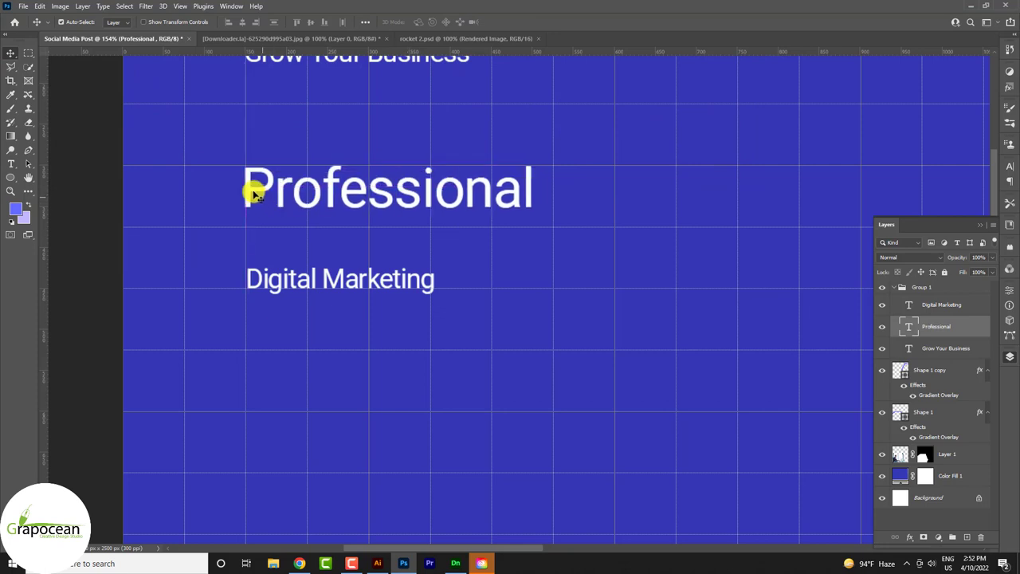
drag(421, 323, 421, 251)
Step: Set the Digital Marketing text to 18 pt Poppins Black
click(10, 164)
click(292, 250)
key(ctrl+a)
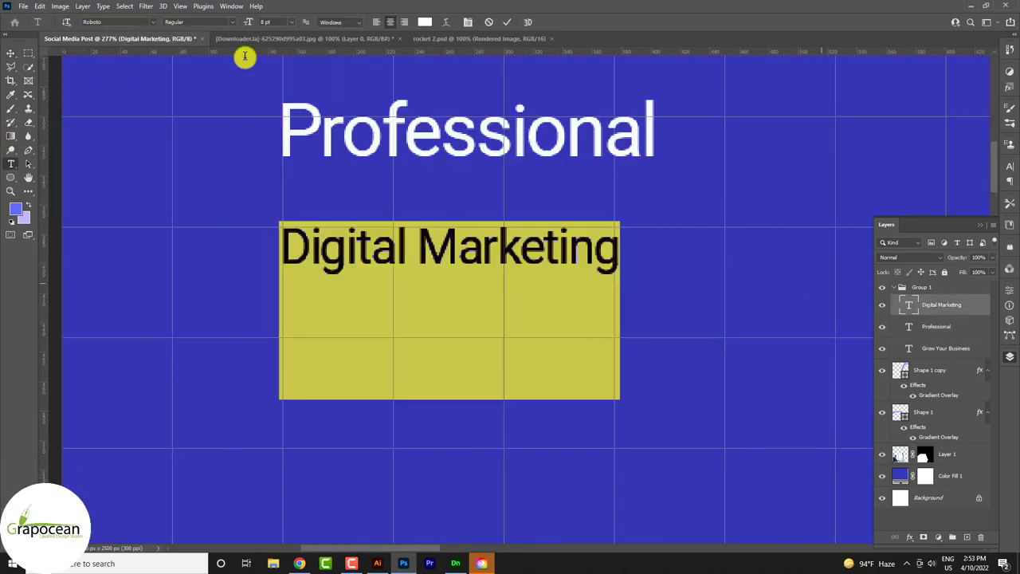
click(291, 21)
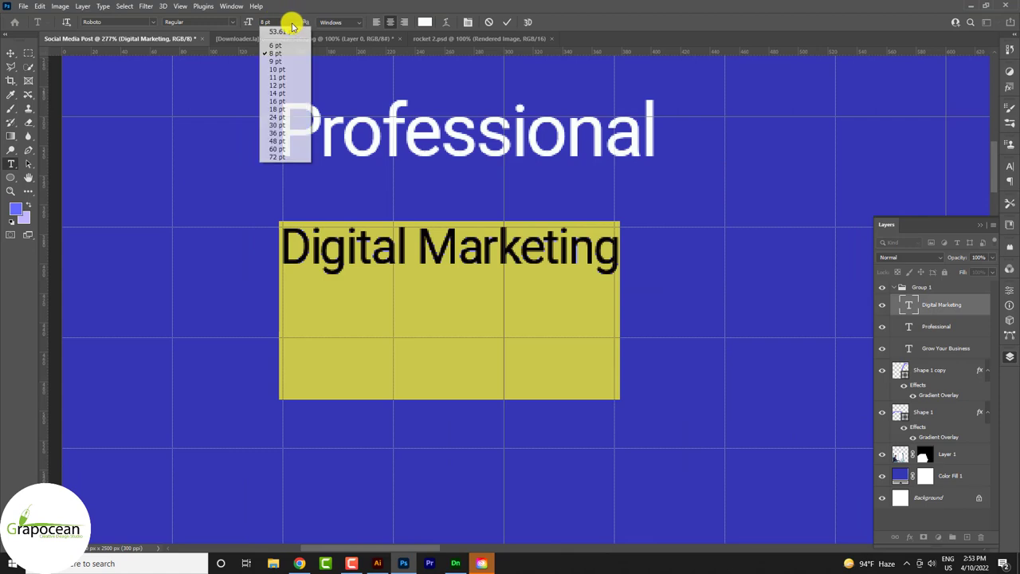
click(286, 110)
click(291, 21)
click(295, 109)
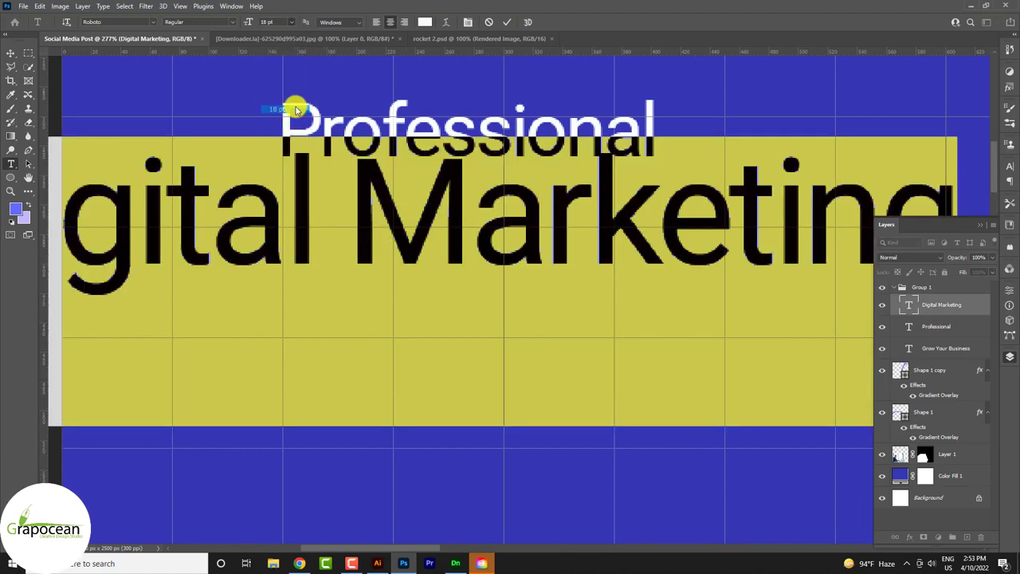
click(152, 22)
click(159, 75)
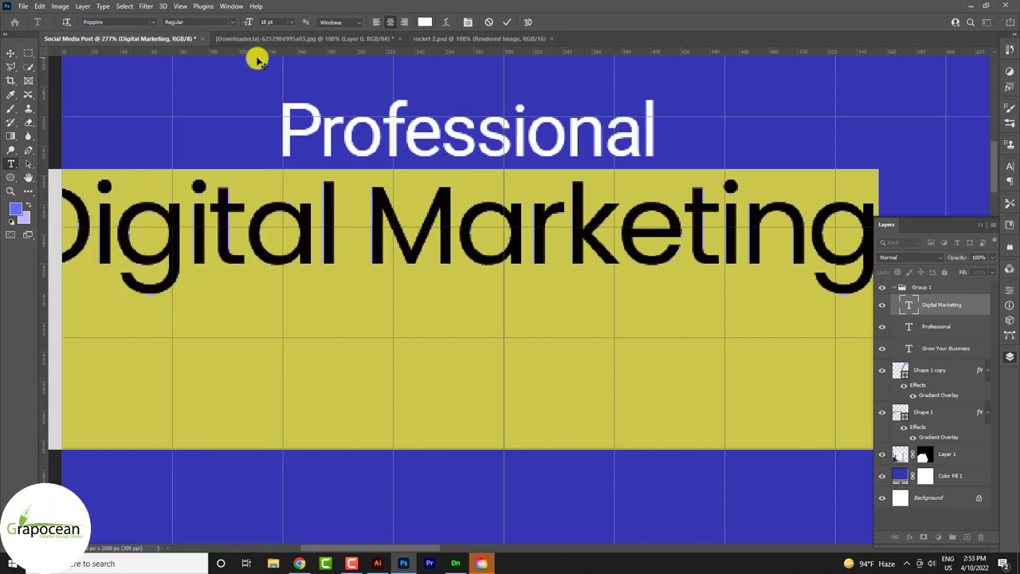
click(232, 22)
click(216, 96)
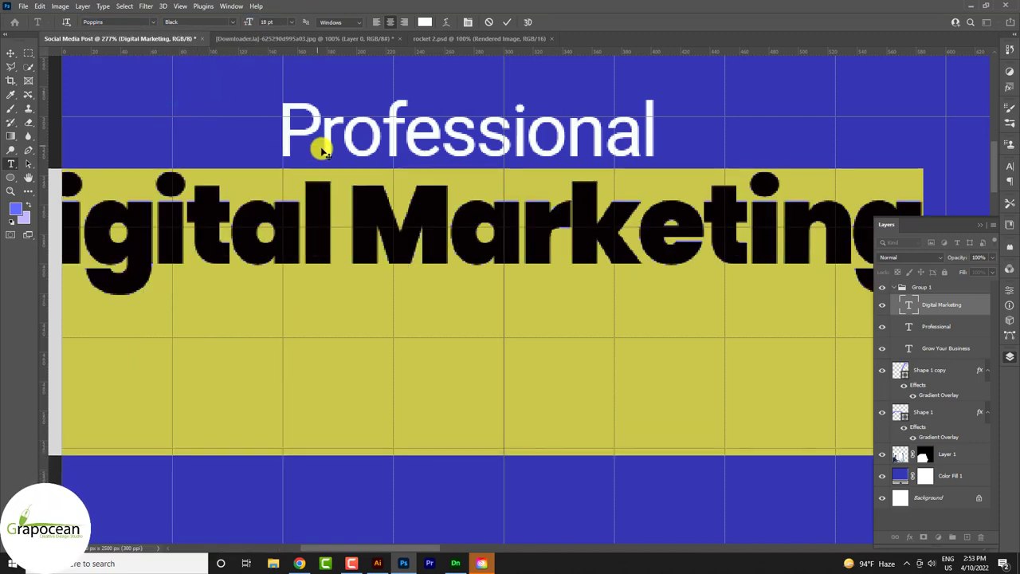
Step: Reselect Digital Marketing and bring up its Character panel tracking options
scroll(321, 152, down, 3)
scroll(358, 194, down, 3)
click(358, 200)
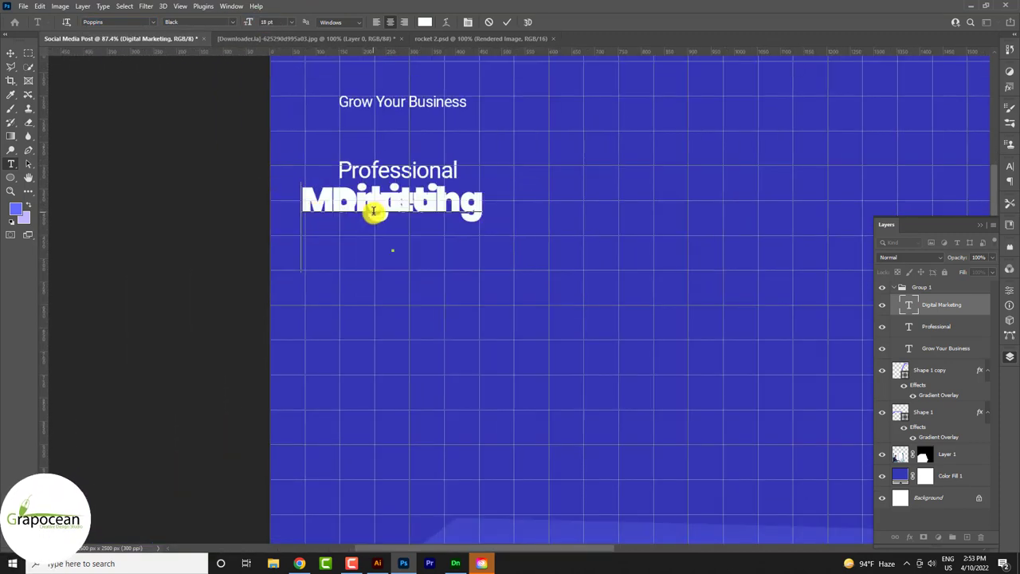
key(ctrl+a)
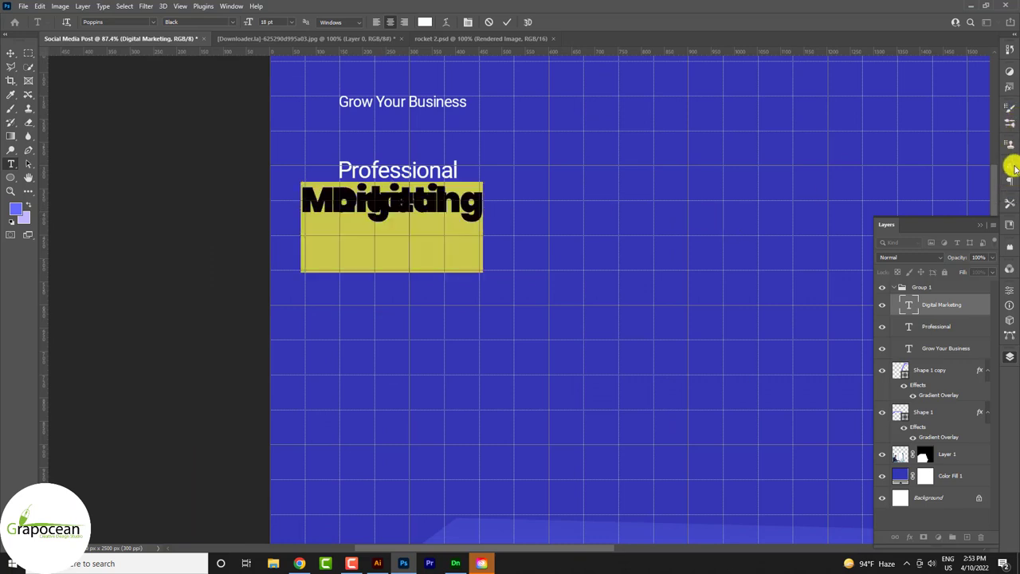
click(1011, 166)
click(992, 206)
Step: Set tracking to -5, then reset Digital Marketing's character formatting
click(985, 253)
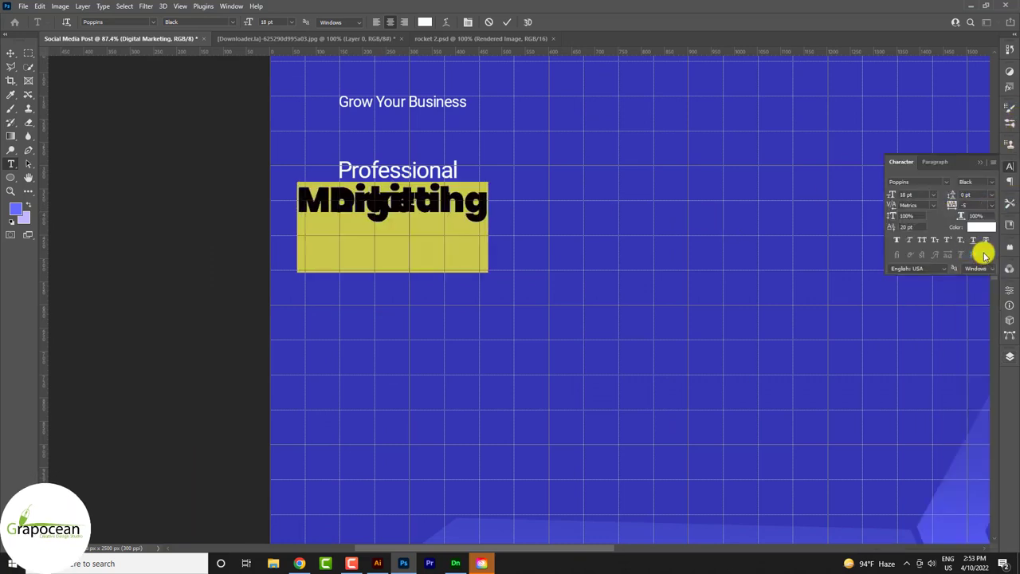
click(993, 162)
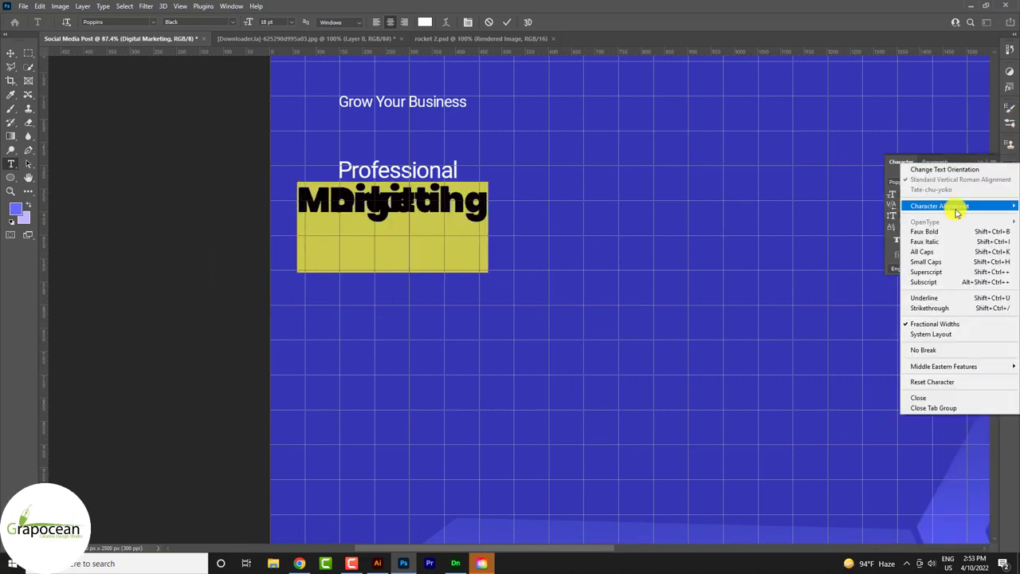
click(938, 382)
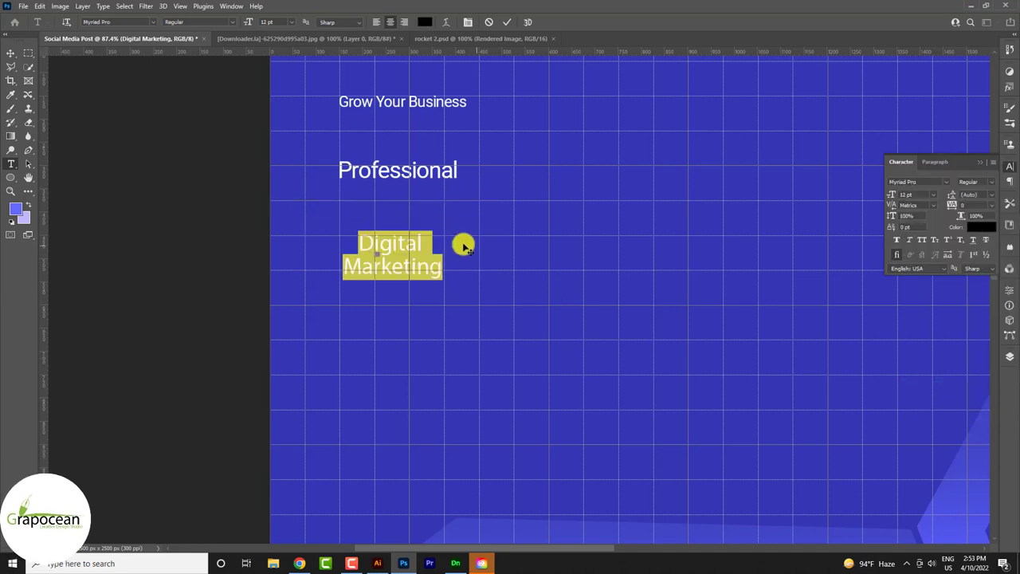
Step: Restyle Digital Marketing as 24 pt Poppins Bold and commit the text
click(153, 21)
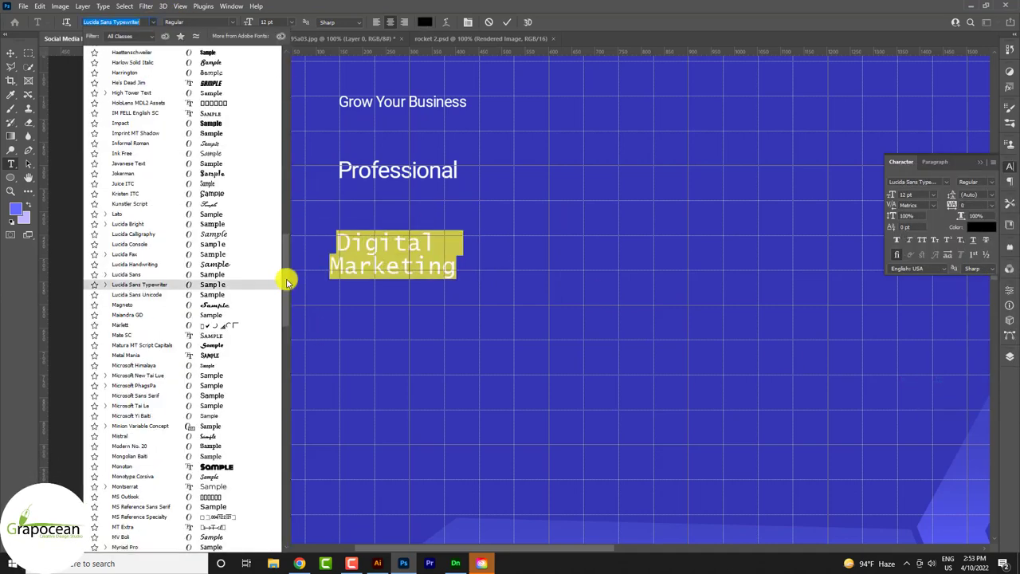
drag(289, 278, 284, 50)
click(237, 56)
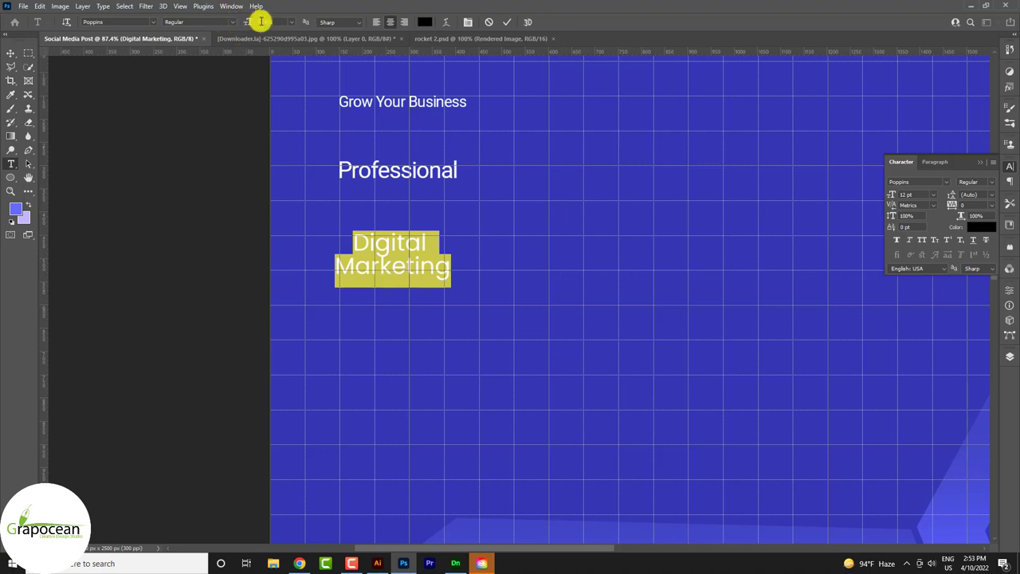
click(290, 22)
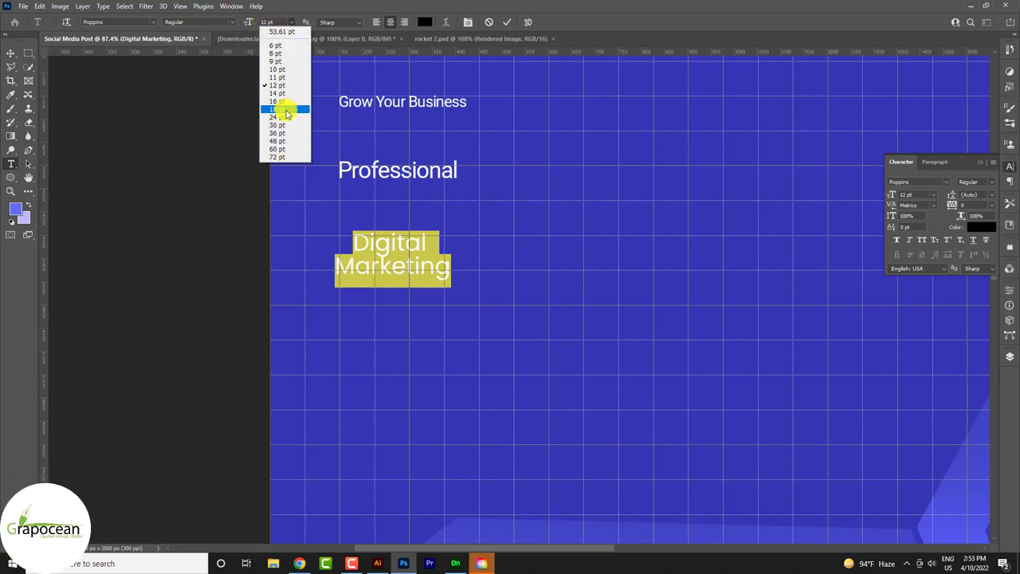
click(286, 112)
click(278, 22)
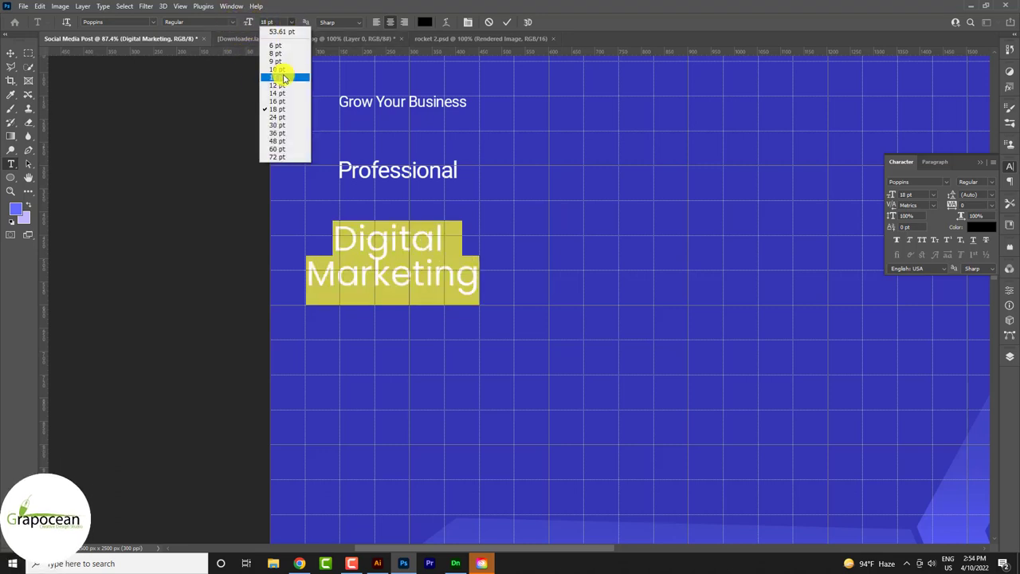
click(283, 117)
click(233, 24)
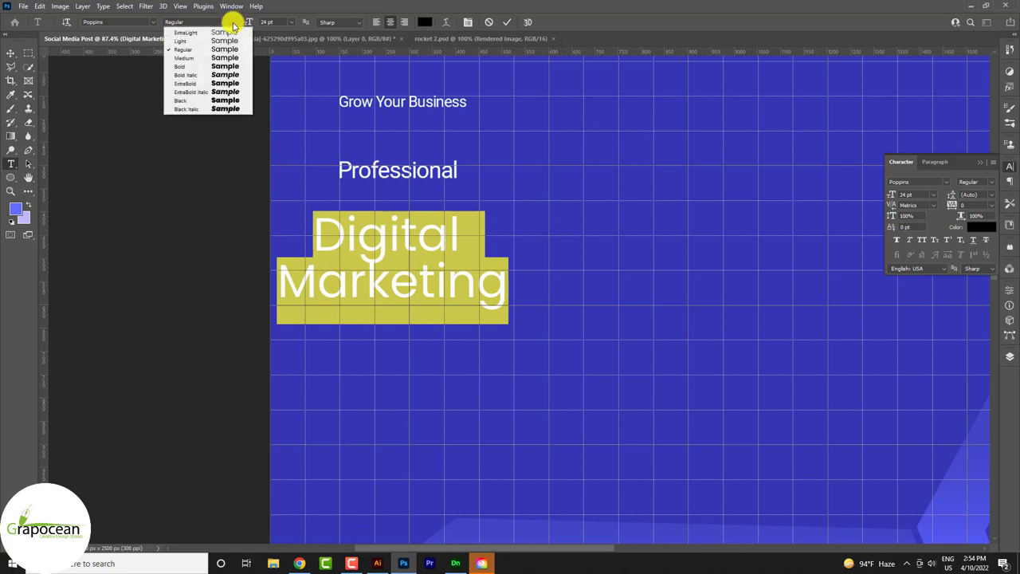
click(205, 67)
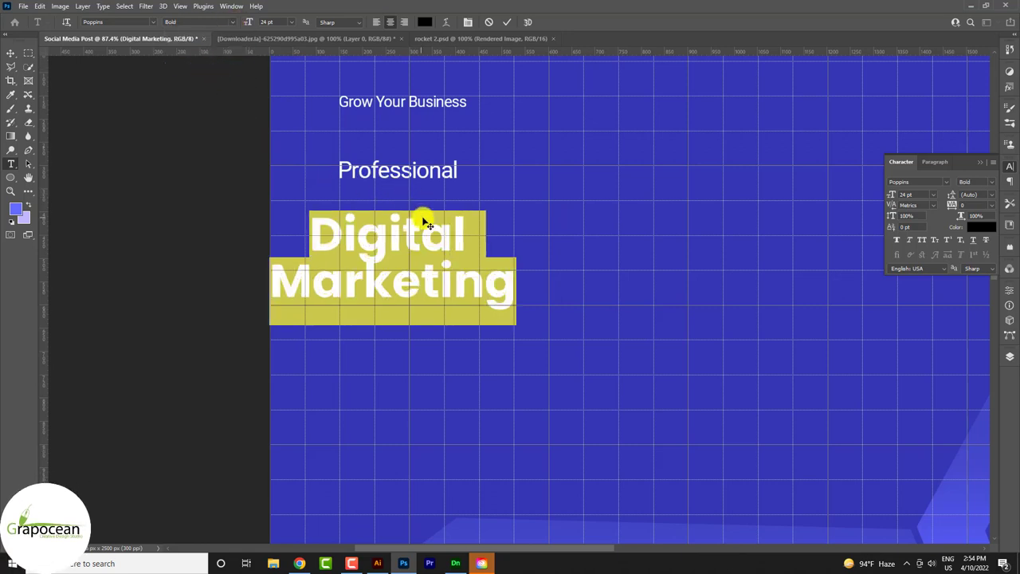
key(ctrl+shift+c)
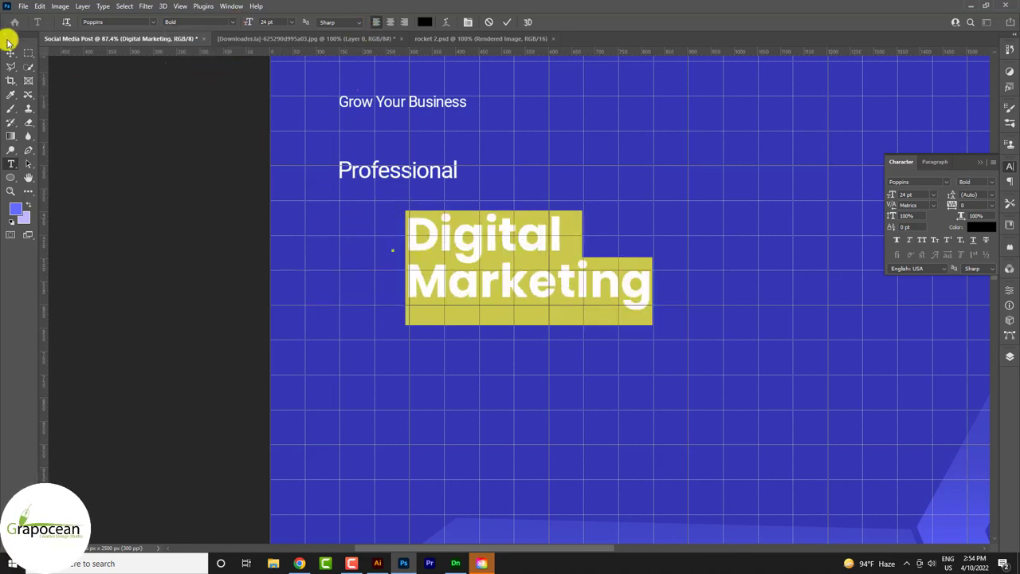
Step: Align Digital Marketing on the left under Professional
click(11, 52)
drag(515, 252, 446, 236)
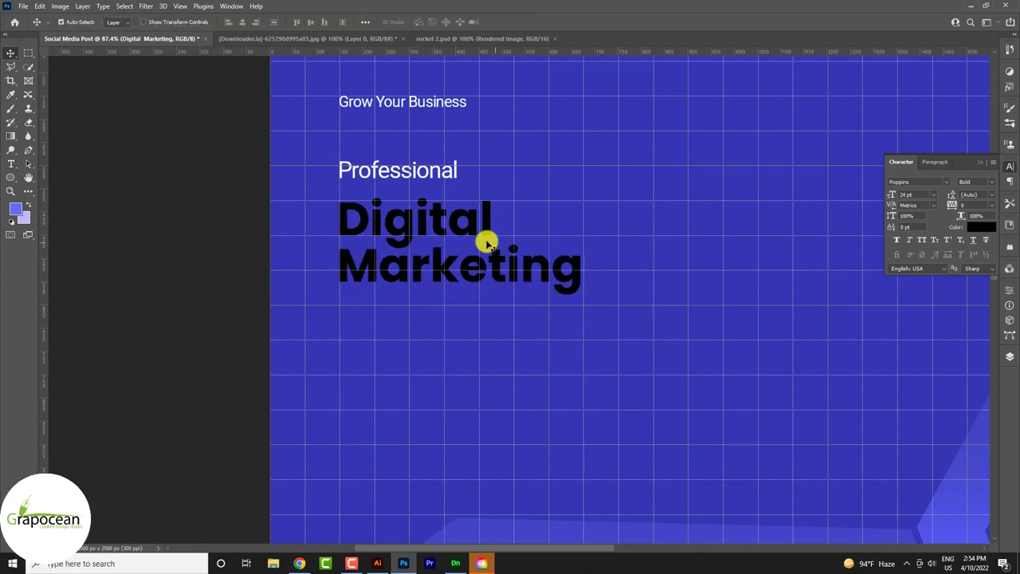
click(11, 164)
scroll(498, 256, down, 1)
scroll(497, 256, down, 3)
Step: Colour the Digital Marketing text orange
drag(537, 266, 401, 232)
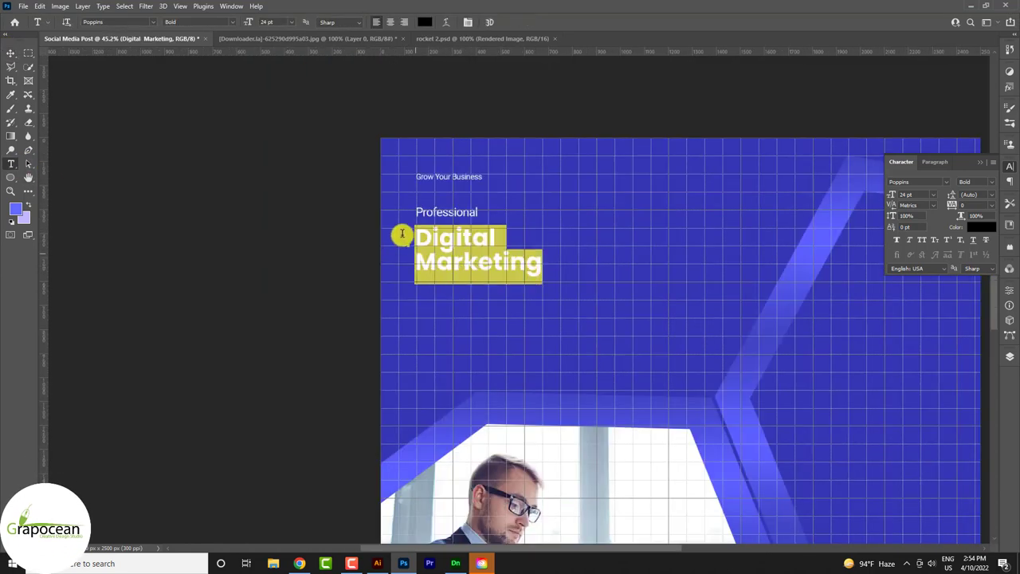
click(431, 24)
click(929, 433)
key(ctrl+v)
click(979, 364)
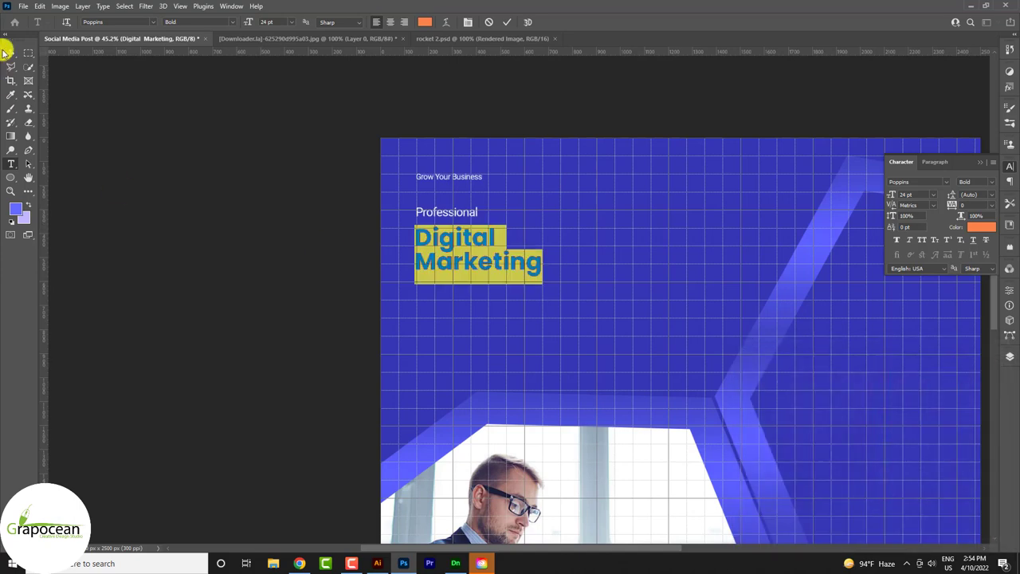
click(418, 258)
Step: Nudge Digital Marketing into place and shift a blue hexagon band toward the upper left
scroll(418, 257, up, 4)
key(v)
drag(459, 232, 432, 220)
scroll(435, 224, up, 5)
scroll(430, 206, up, 1)
scroll(431, 187, up, 3)
scroll(417, 196, down, 3)
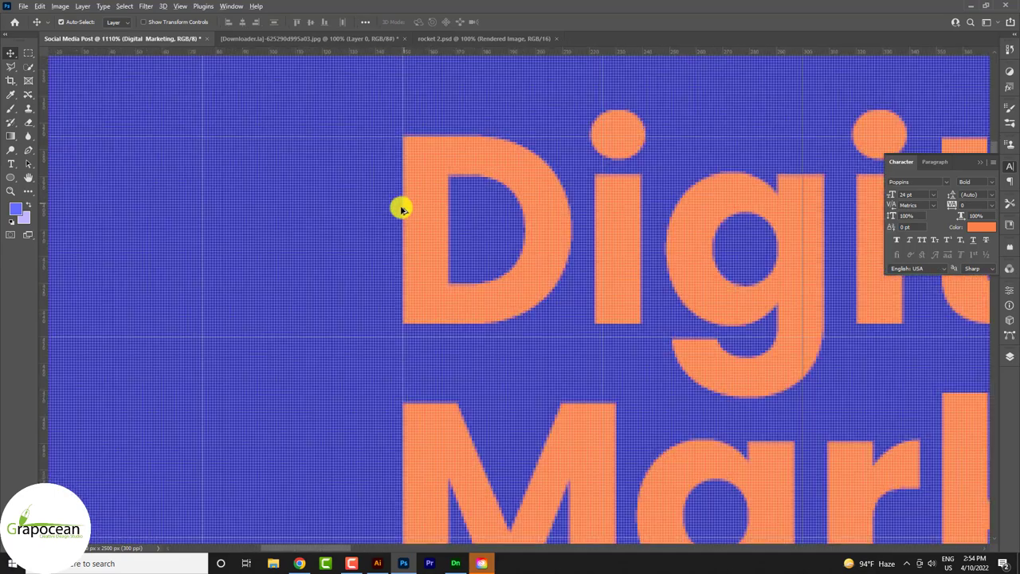
scroll(447, 240, down, 4)
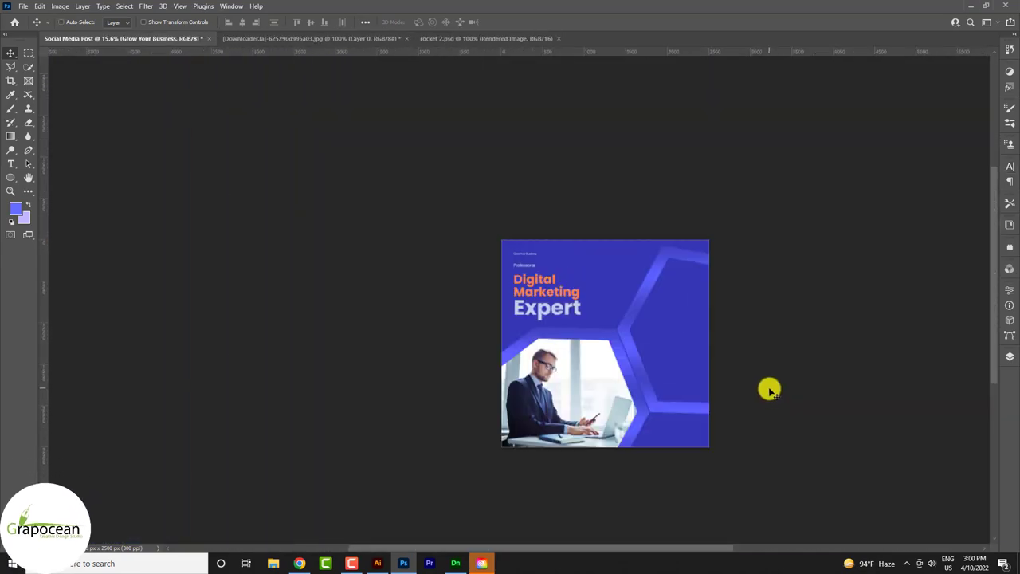
scroll(739, 411, up, 1)
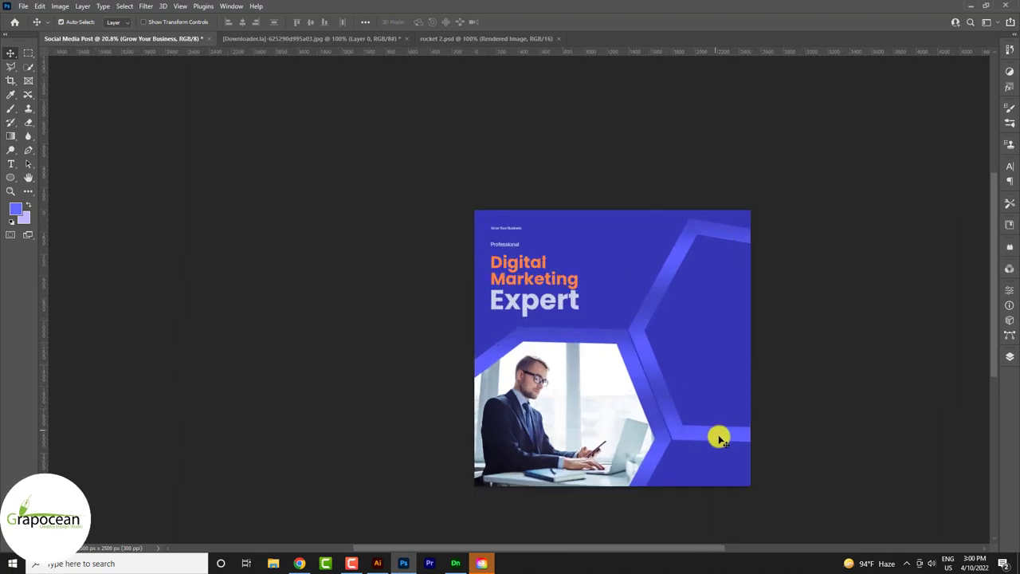
drag(720, 437, 406, 332)
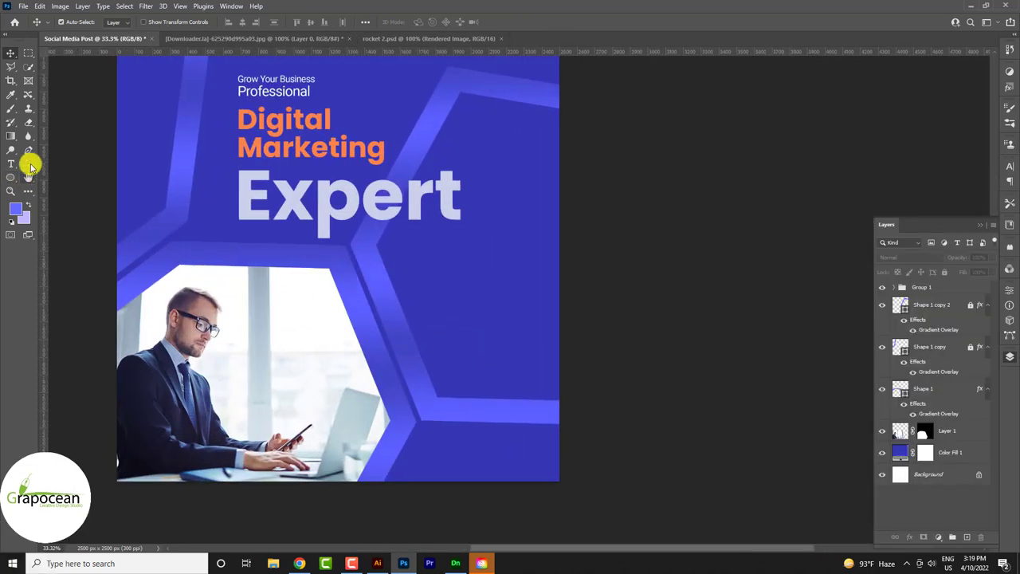
Step: Draw a new shape over the right hexagon frame and place its layer above Layer 1
click(27, 149)
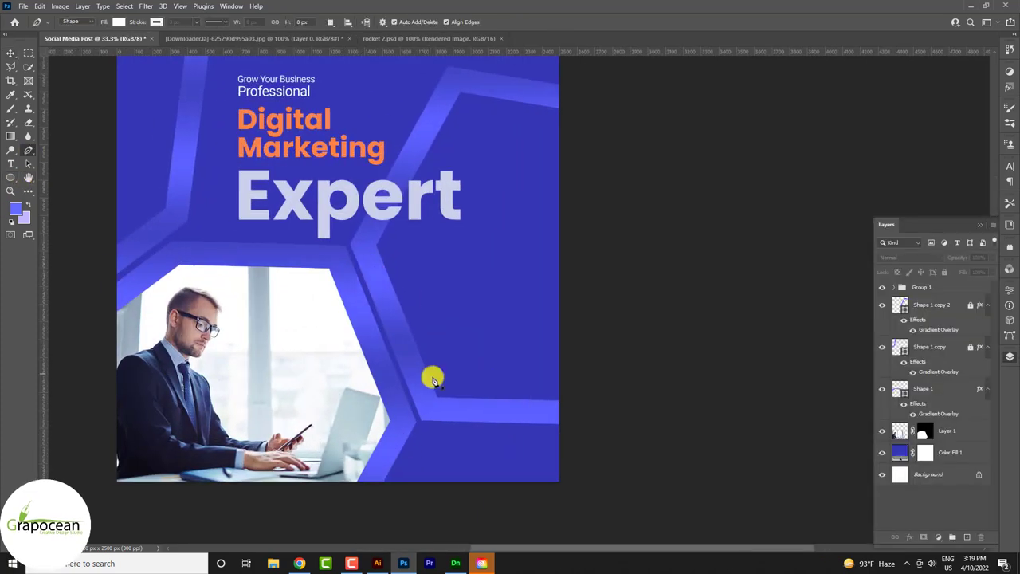
click(370, 246)
click(433, 413)
click(605, 421)
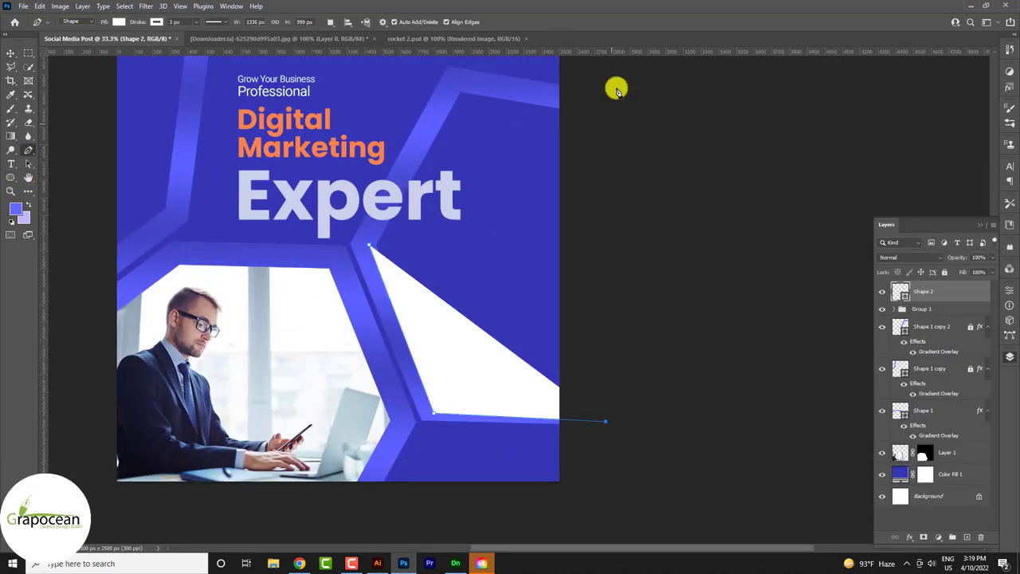
click(597, 106)
click(451, 81)
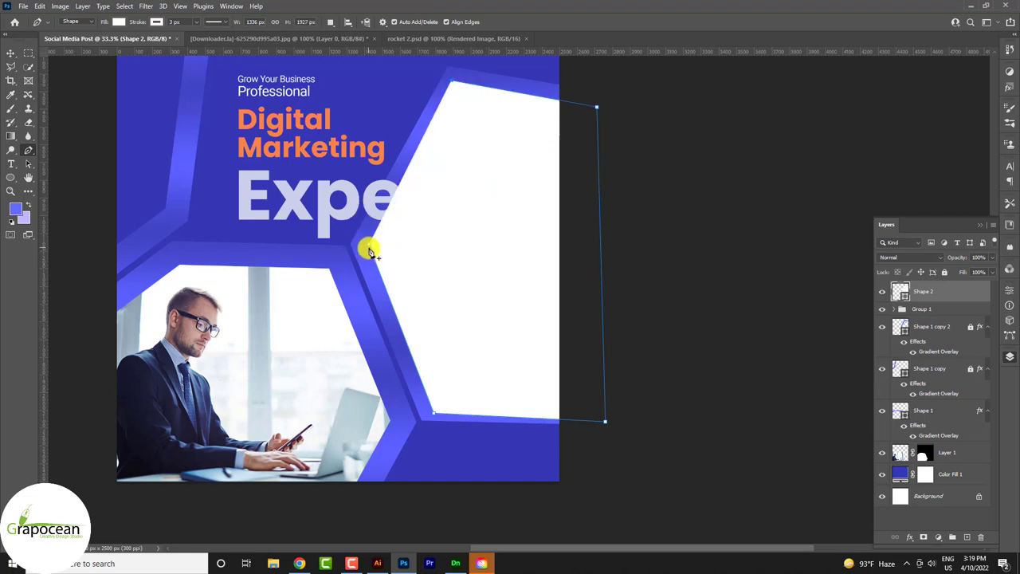
click(370, 248)
key(v)
drag(978, 301, 941, 443)
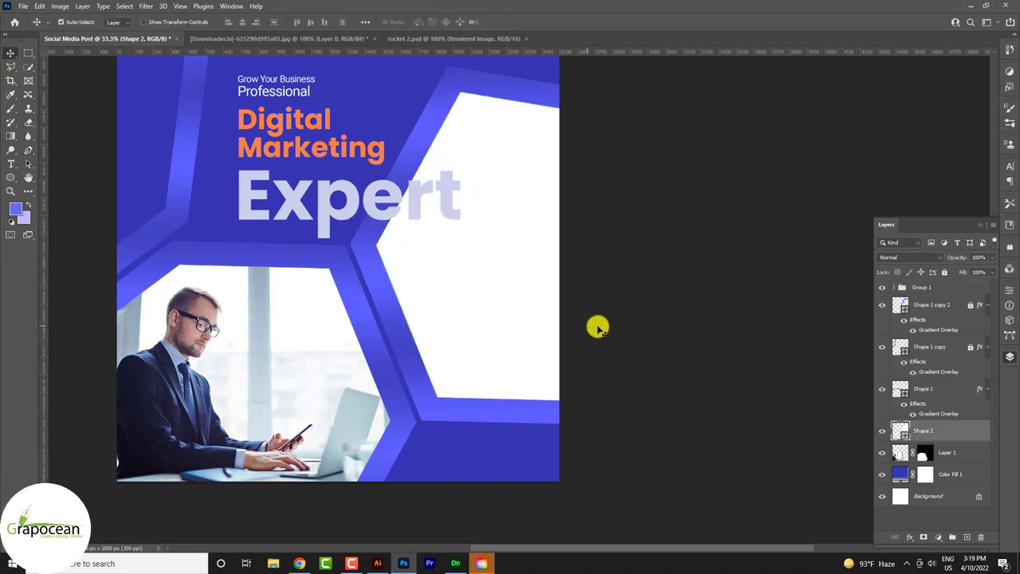
Step: Fill the Shape 2 hexagon with orange
click(11, 177)
click(118, 21)
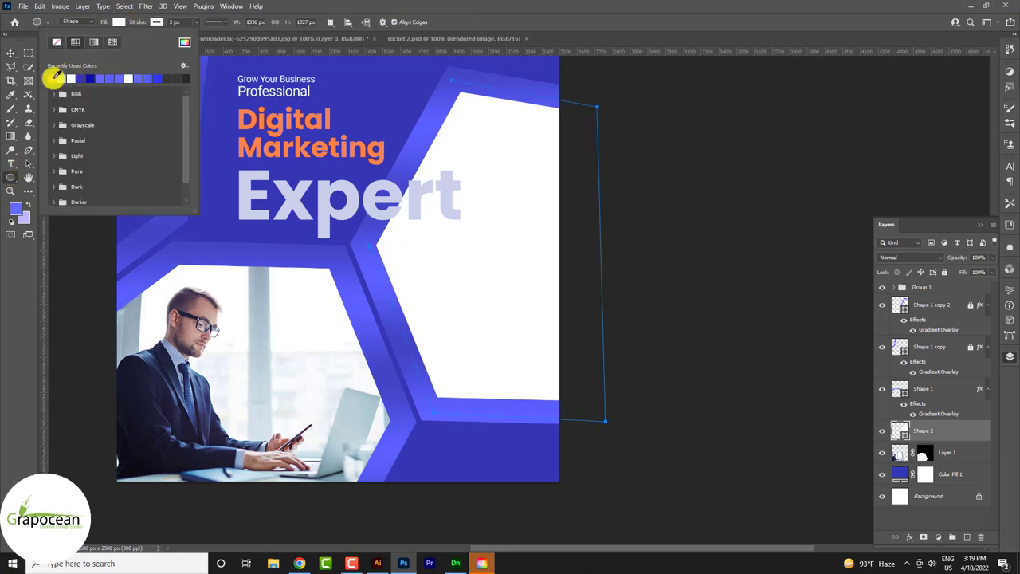
click(52, 78)
click(665, 201)
click(536, 208)
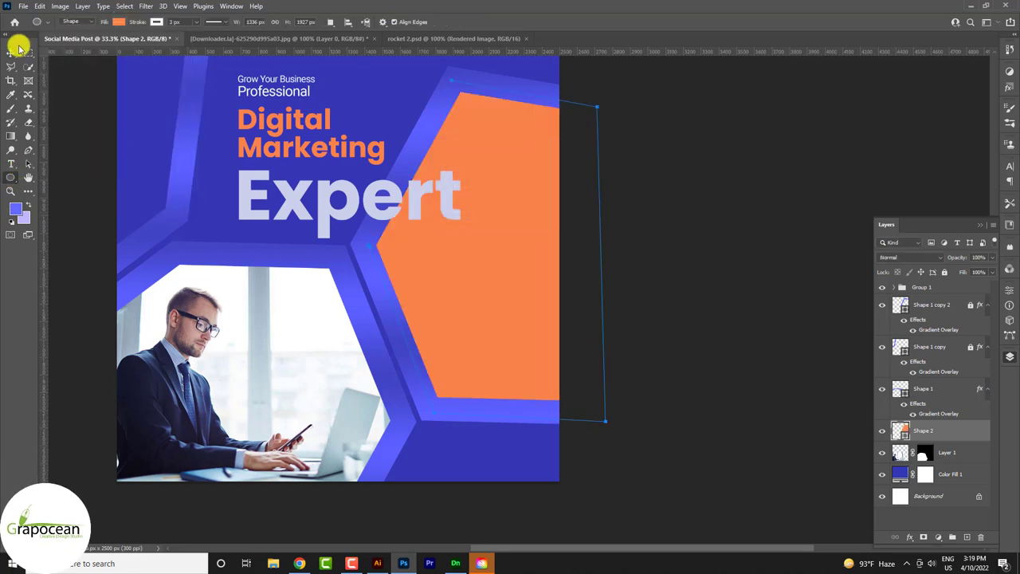
click(11, 53)
scroll(514, 291, down, 3)
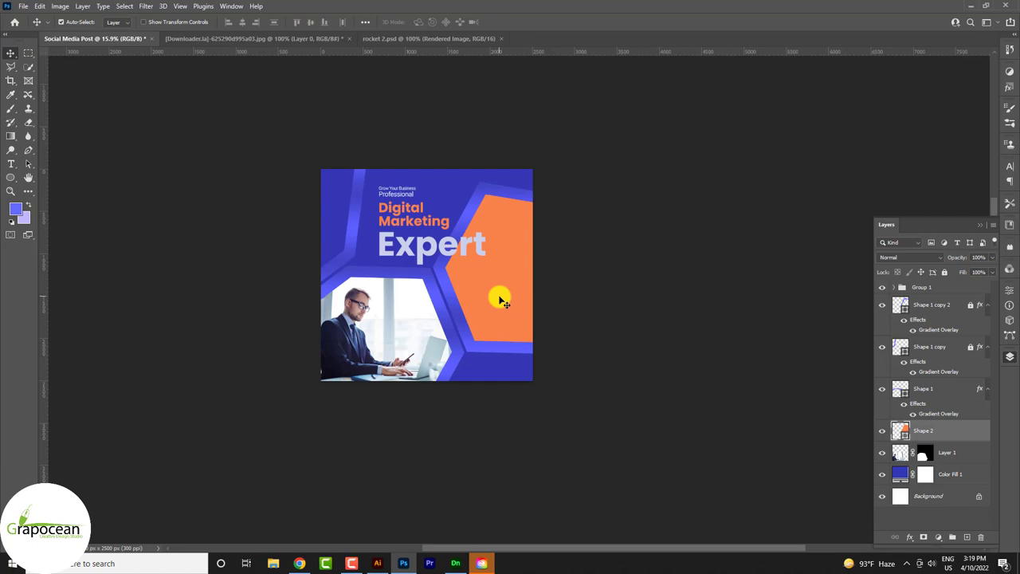
right_click(960, 434)
Step: Add an Inner Bevel & Emboss: -133° angle, 250 px size, dimmed highlight, adjusted depth, direction Up
click(870, 102)
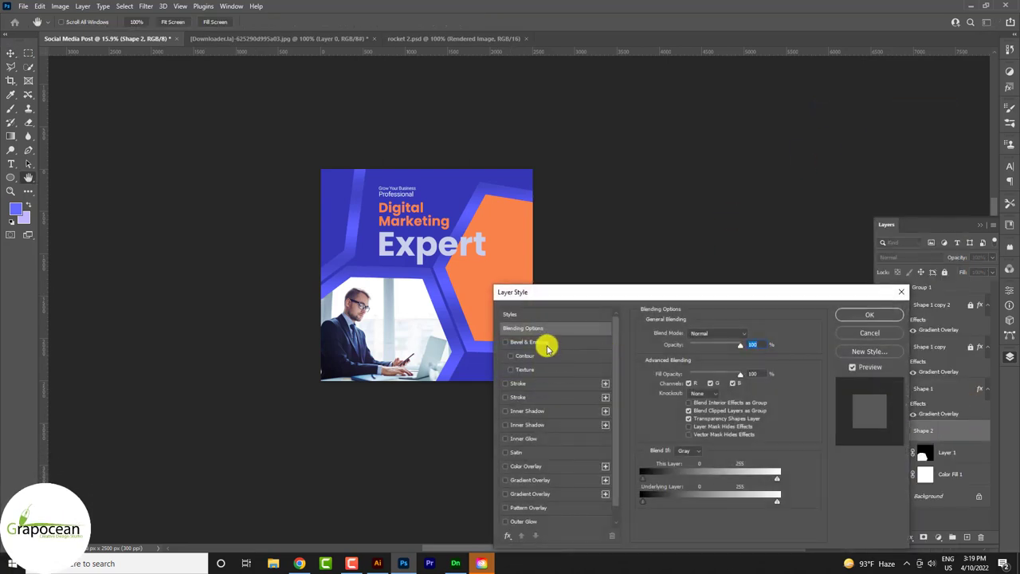
click(546, 347)
drag(631, 304, 754, 305)
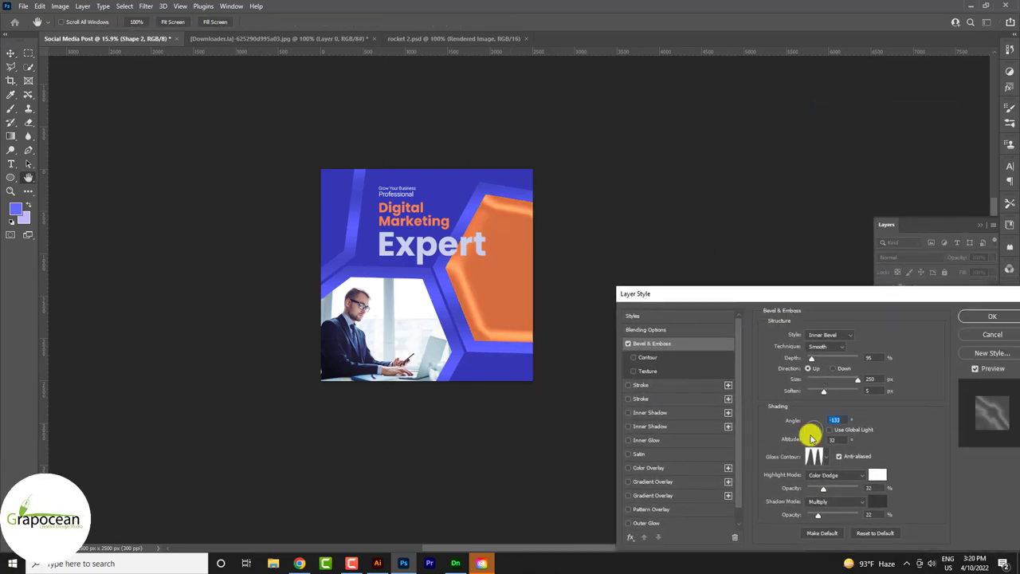
drag(808, 428, 811, 436)
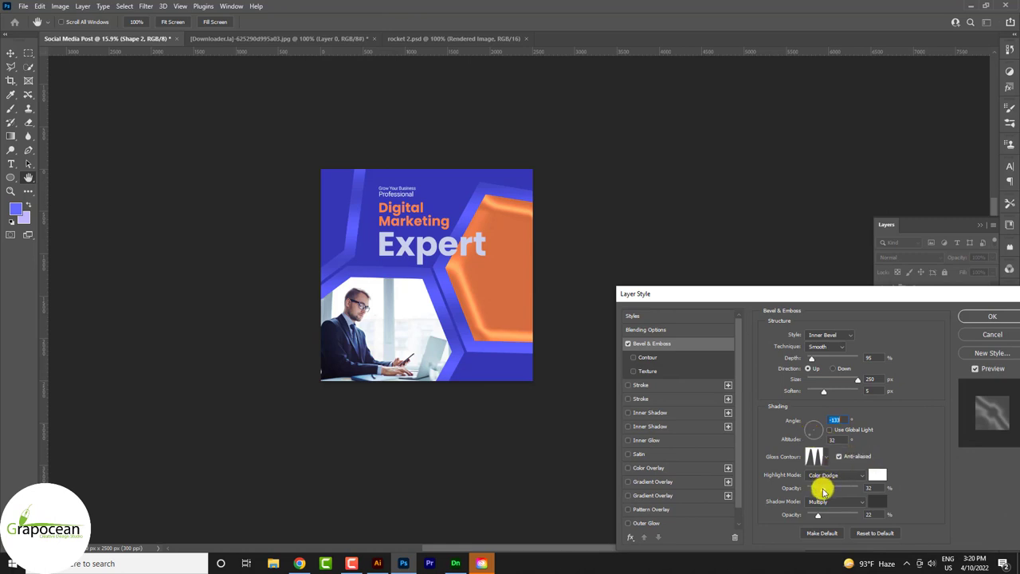
mouse_move(824, 491)
mouse_down()
mouse_move(808, 485)
mouse_move(821, 496)
mouse_move(802, 516)
mouse_move(813, 517)
mouse_move(818, 487)
mouse_move(836, 519)
mouse_move(877, 517)
mouse_move(808, 519)
mouse_up()
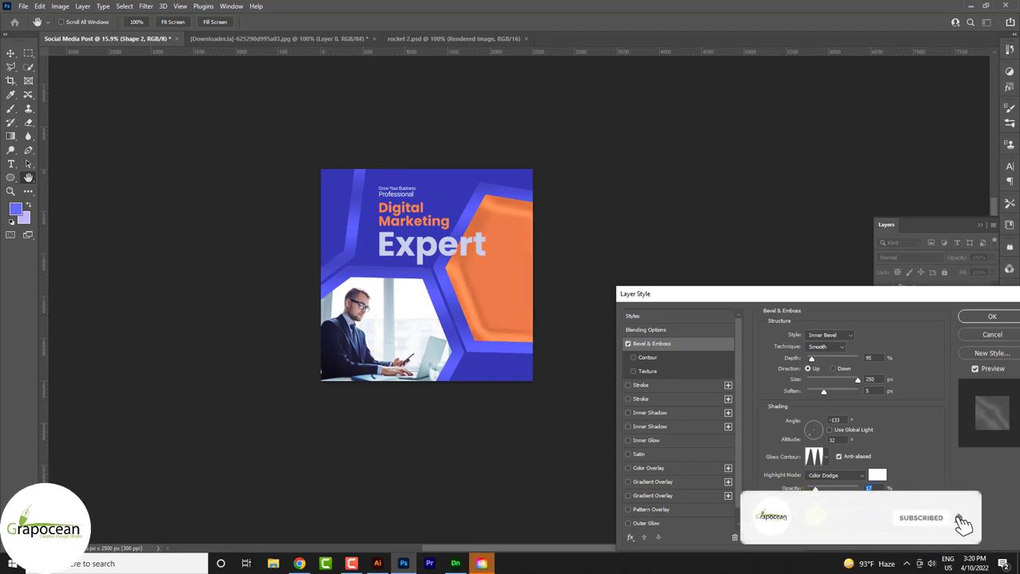
drag(858, 380, 829, 381)
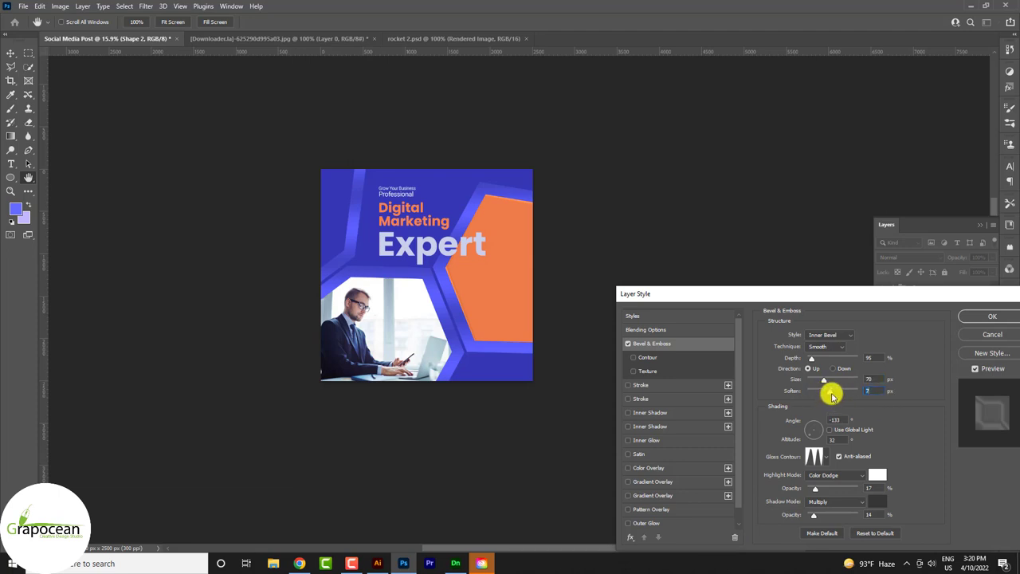
drag(831, 395, 871, 390)
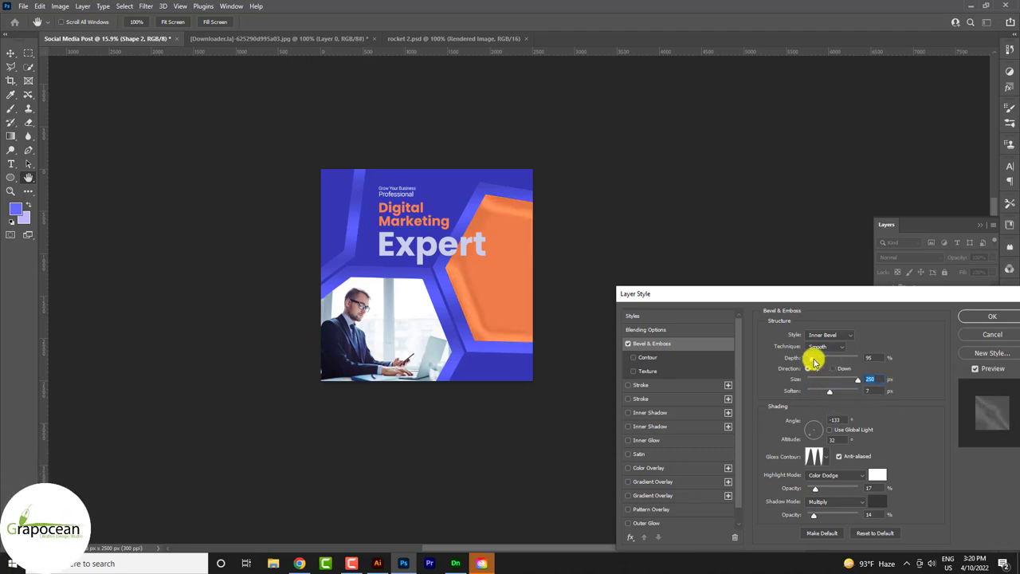
mouse_move(814, 363)
mouse_down()
mouse_move(917, 364)
mouse_move(866, 358)
mouse_move(796, 373)
mouse_up()
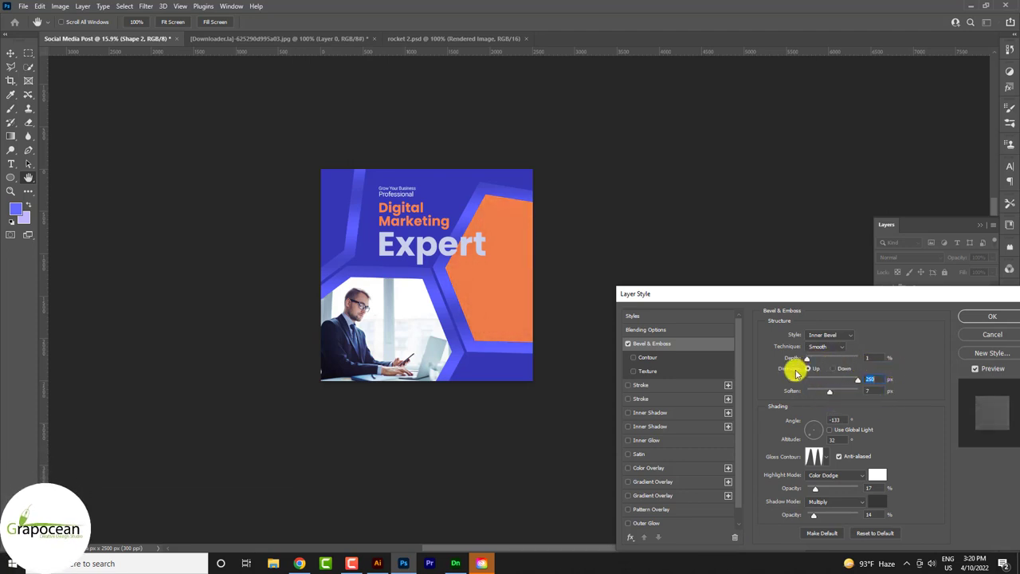
click(811, 371)
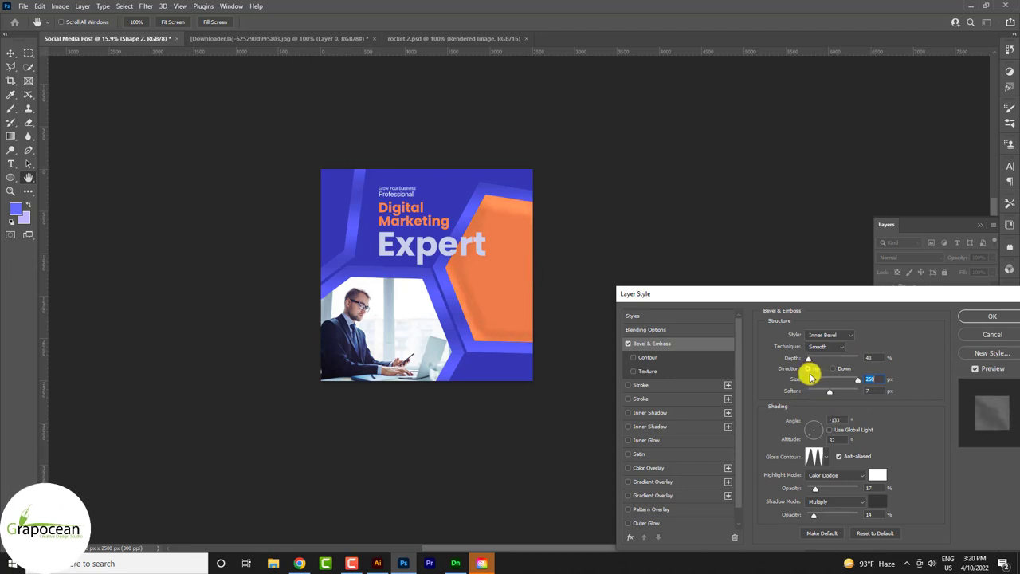
click(811, 372)
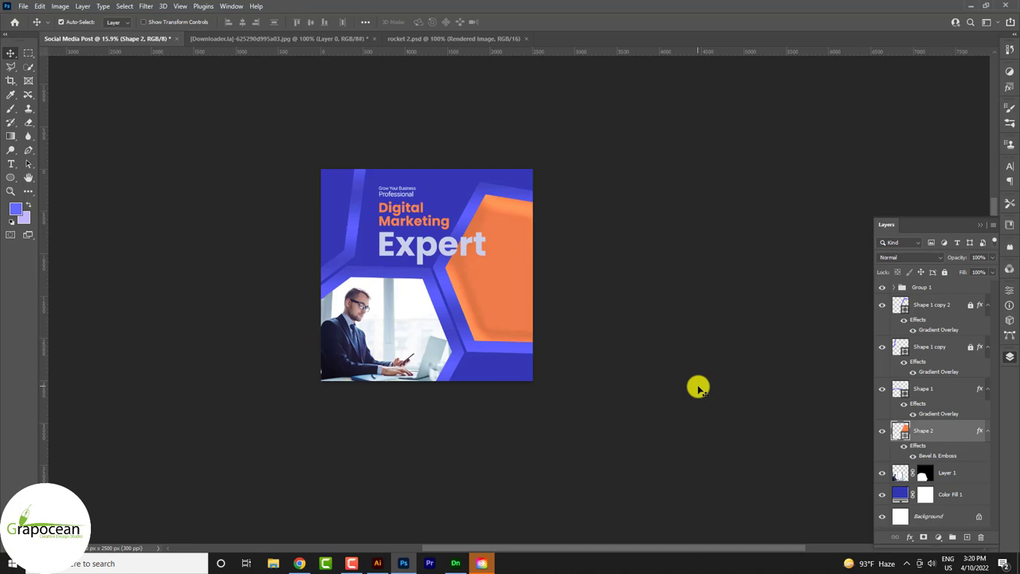
Step: Select the Shape 1 copy layer and enable Outer Glow in its layer style
scroll(698, 388, up, 1)
mouse_move(392, 346)
mouse_down()
mouse_move(382, 361)
mouse_move(468, 423)
mouse_move(524, 533)
mouse_move(619, 428)
mouse_move(600, 395)
mouse_move(606, 376)
mouse_move(609, 403)
mouse_up()
scroll(529, 353, down, 1)
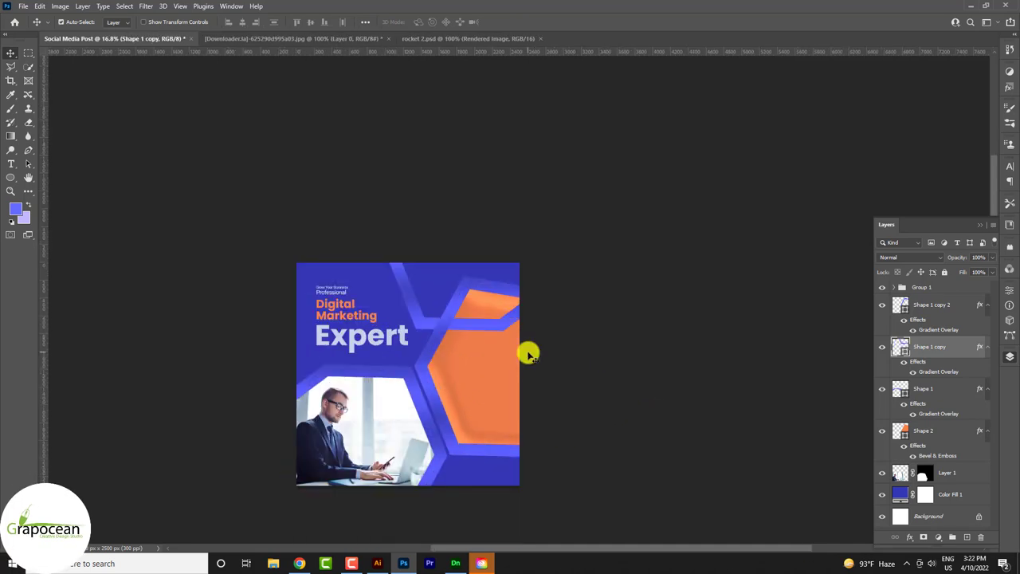
right_click(901, 346)
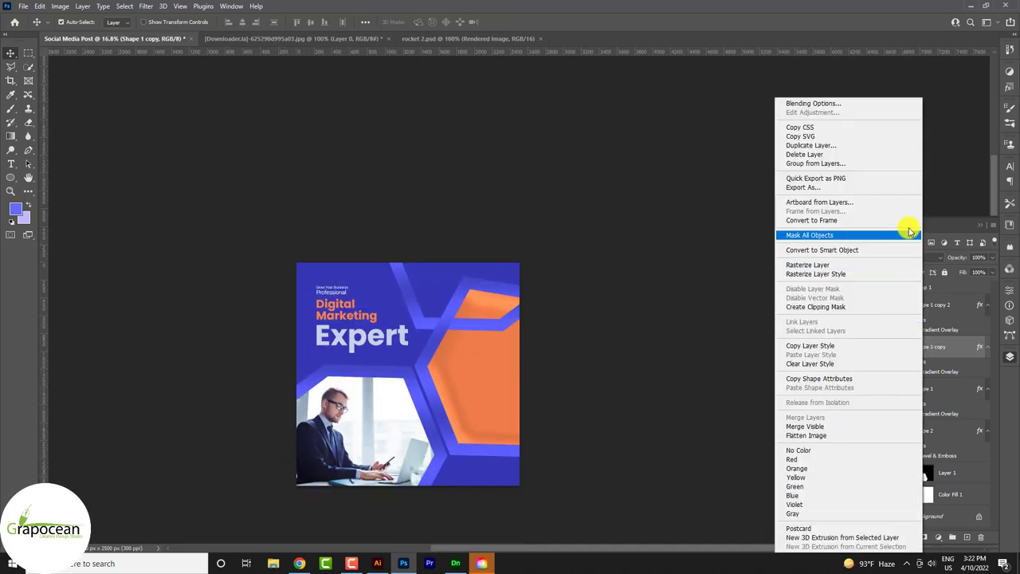
click(829, 103)
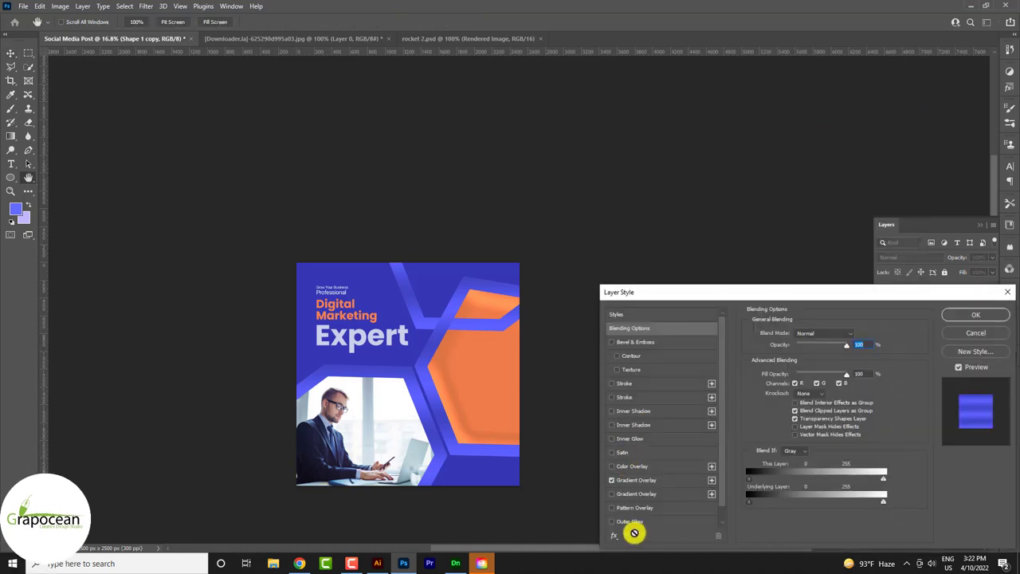
click(634, 523)
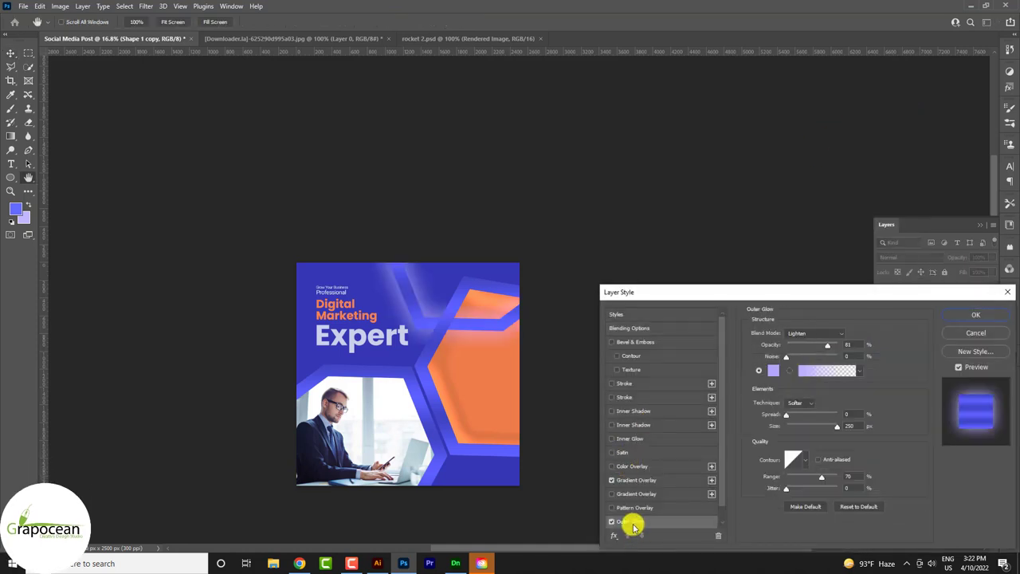
Step: Set the Outer Glow colour to a dark blue based on the post's blue
click(772, 372)
click(415, 353)
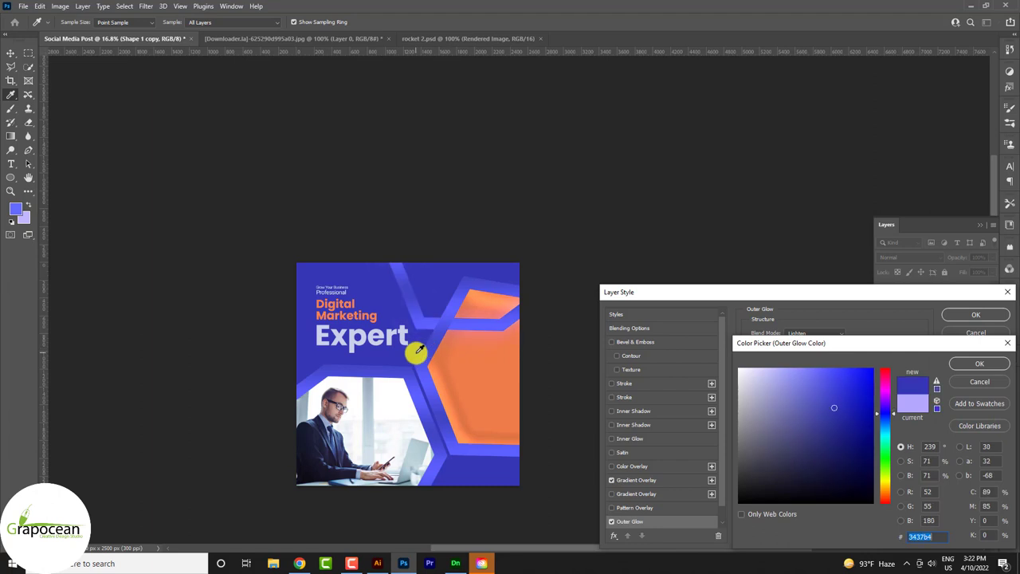
drag(771, 386, 880, 424)
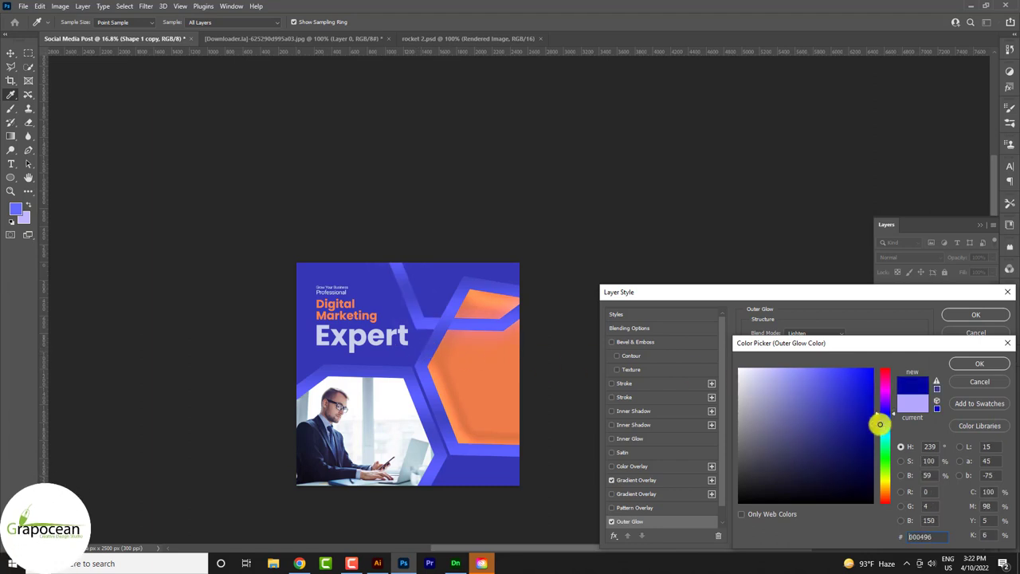
click(980, 364)
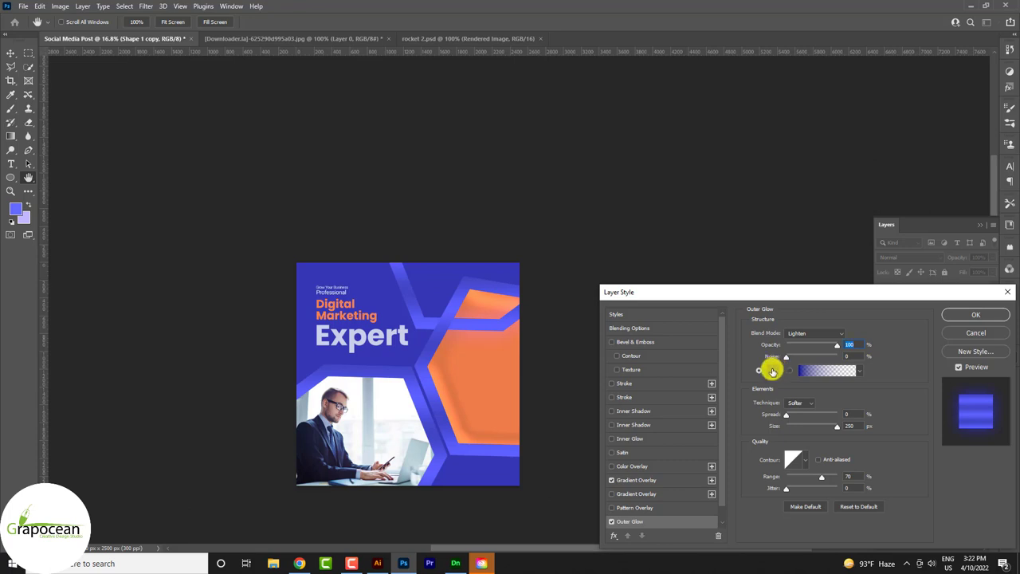
click(772, 373)
drag(790, 424, 896, 491)
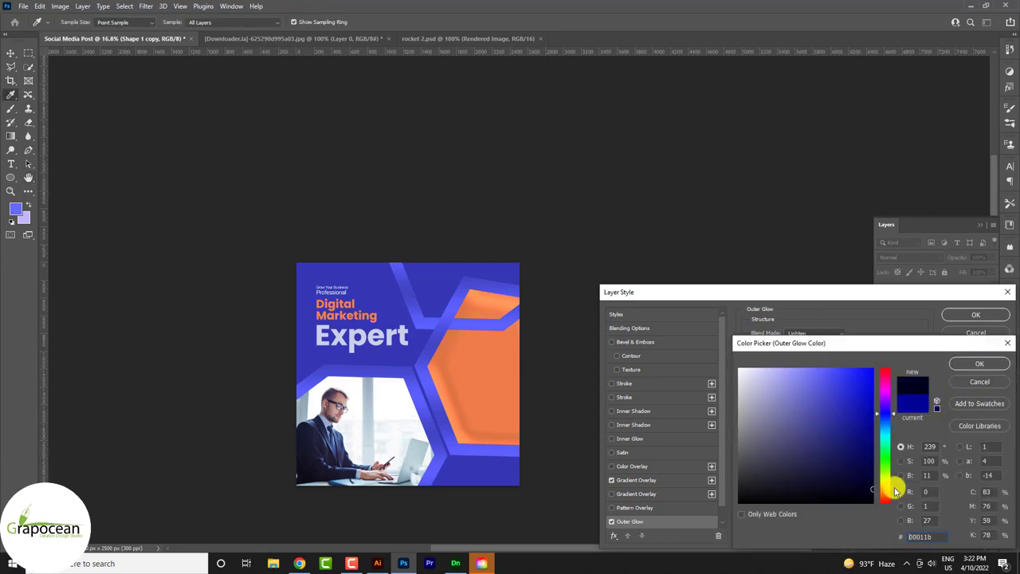
click(977, 368)
Step: Set the glow to Color Burn blend mode at 16% opacity and apply it
click(813, 333)
click(816, 341)
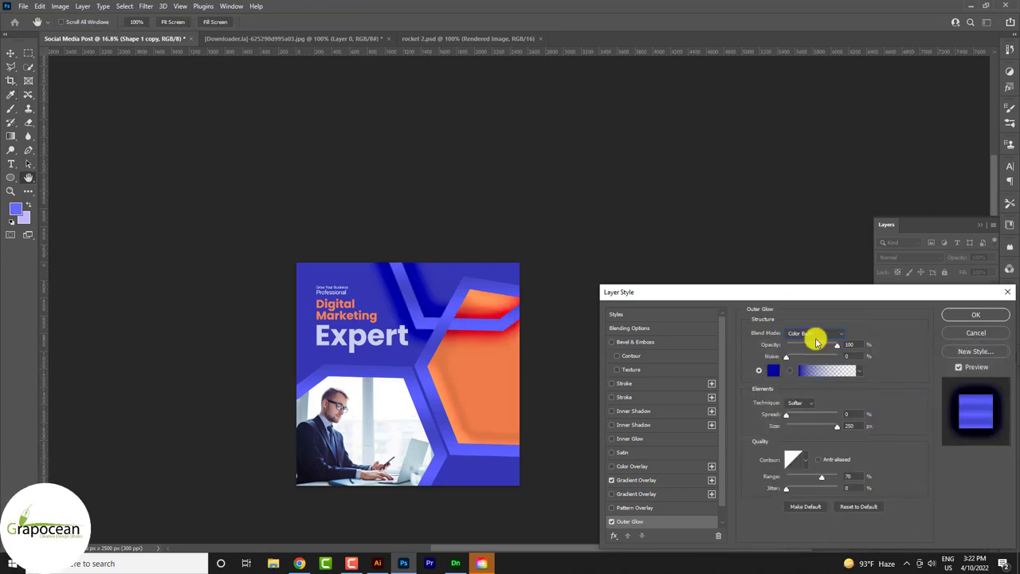
drag(839, 348, 795, 349)
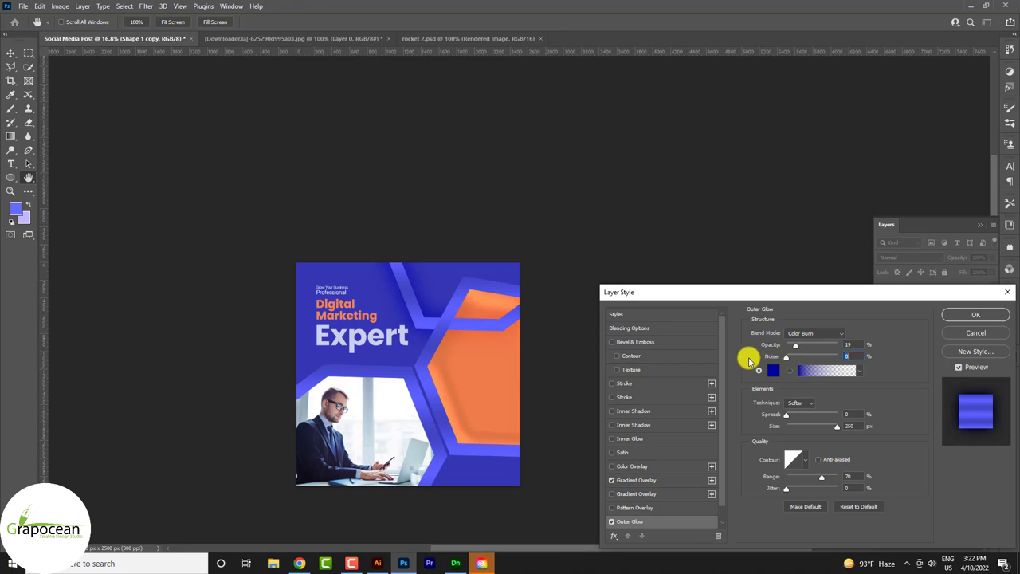
drag(801, 349, 795, 350)
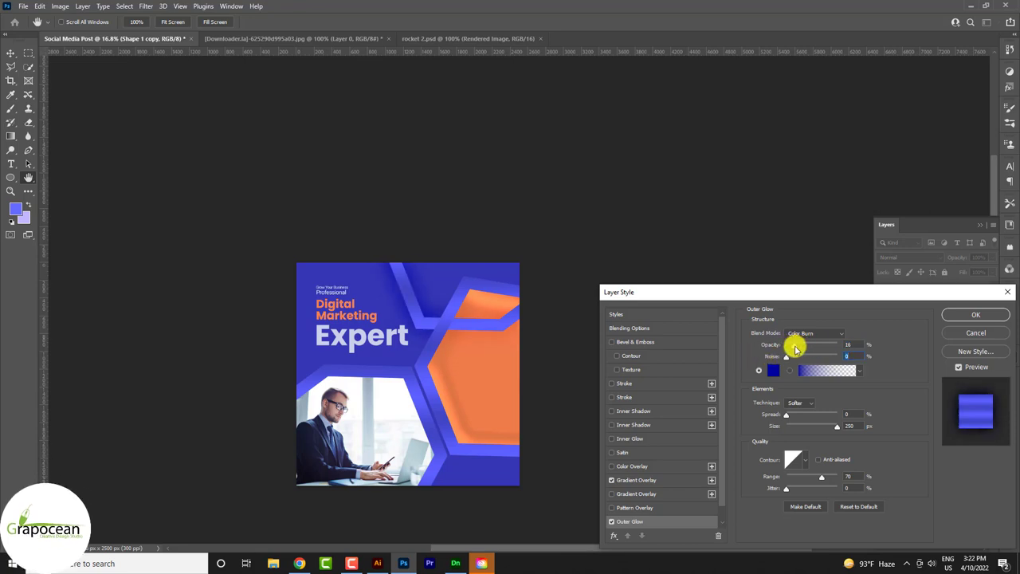
click(976, 315)
key(v)
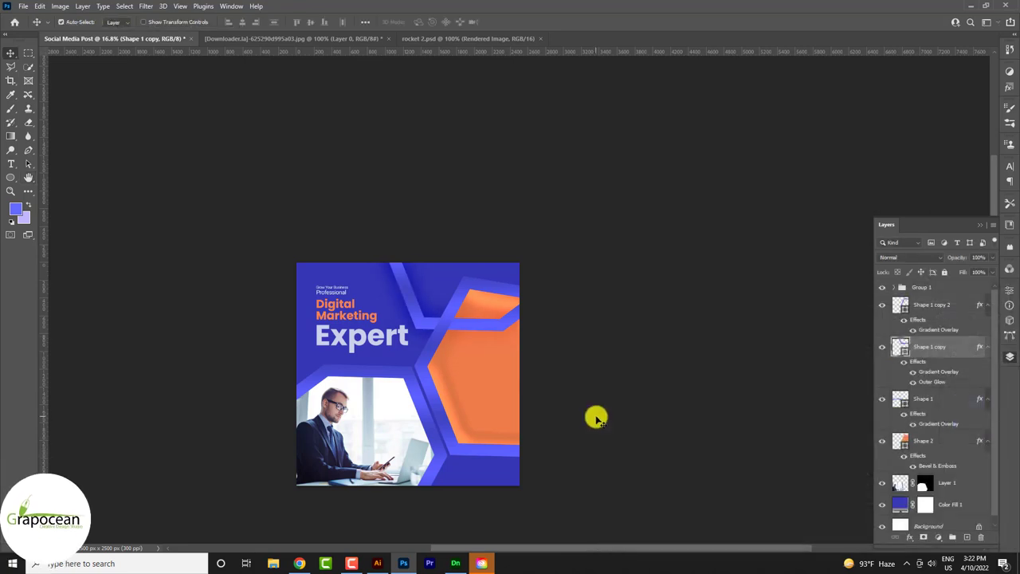
scroll(506, 292, up, 2)
Step: Draw a 450 by 150 px rounded pill outline with no fill on the orange hexagon
click(12, 178)
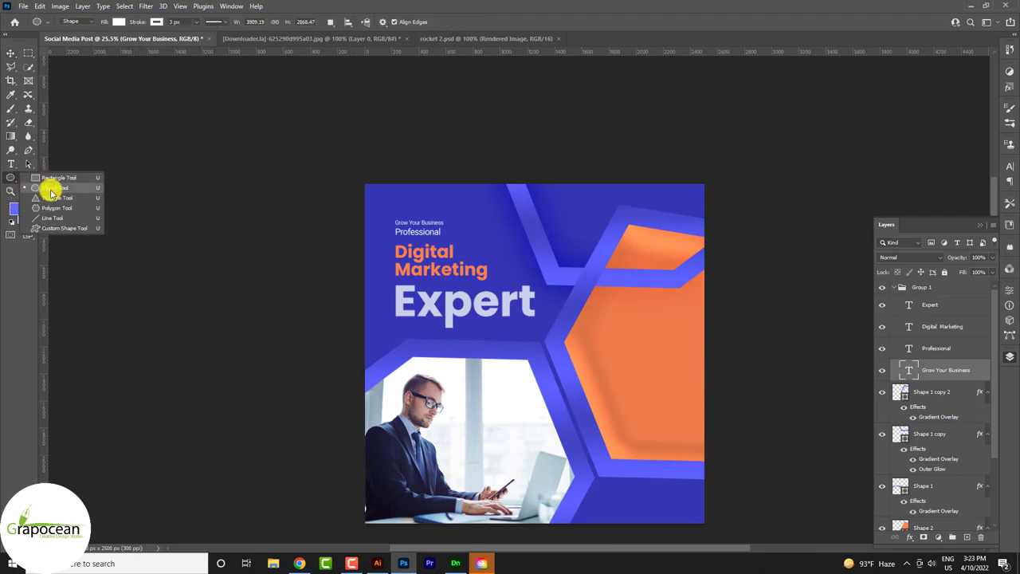
click(50, 178)
scroll(668, 335, up, 1)
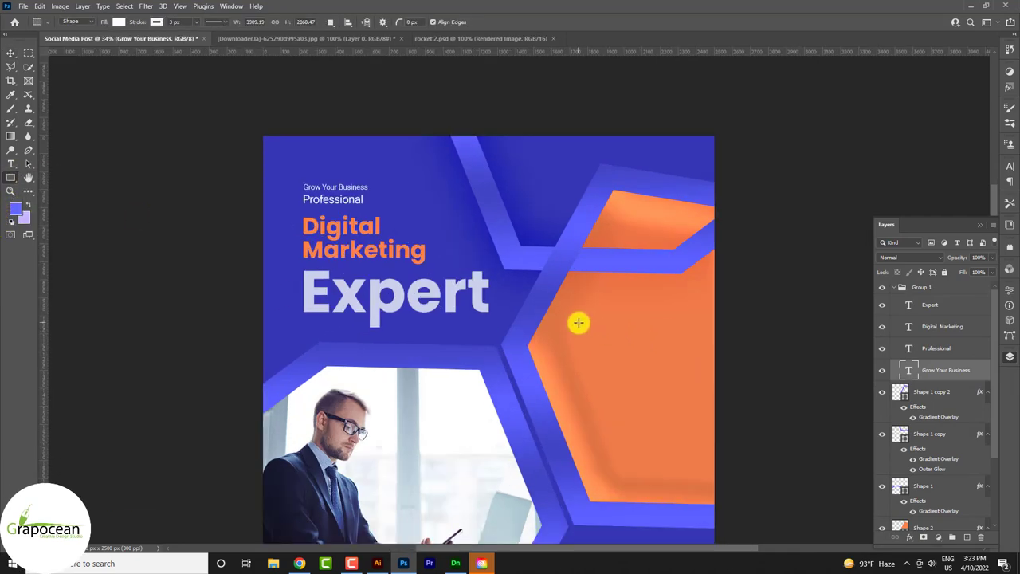
key(ctrl+apostrophe)
scroll(589, 319, up, 1)
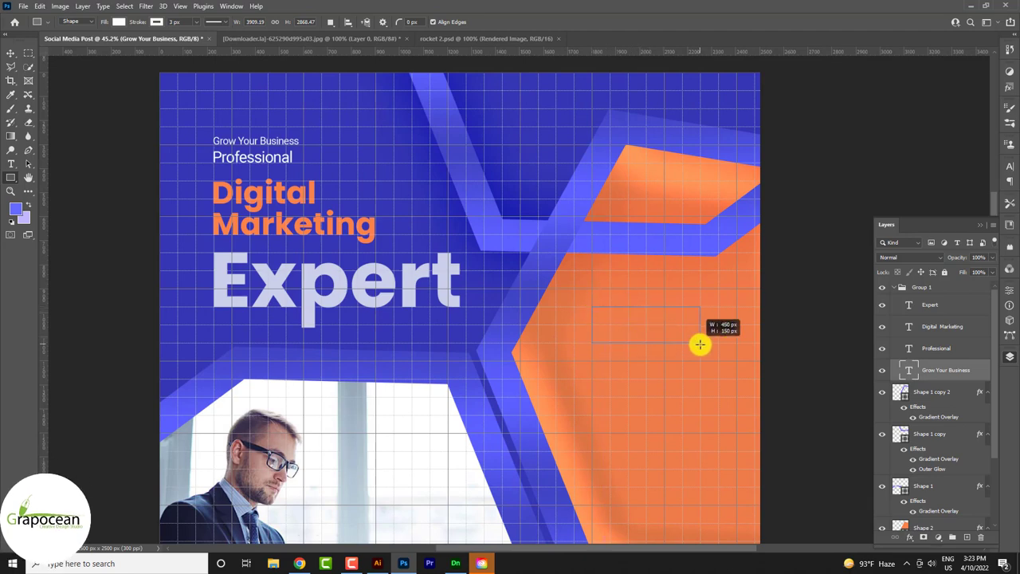
drag(636, 339, 700, 342)
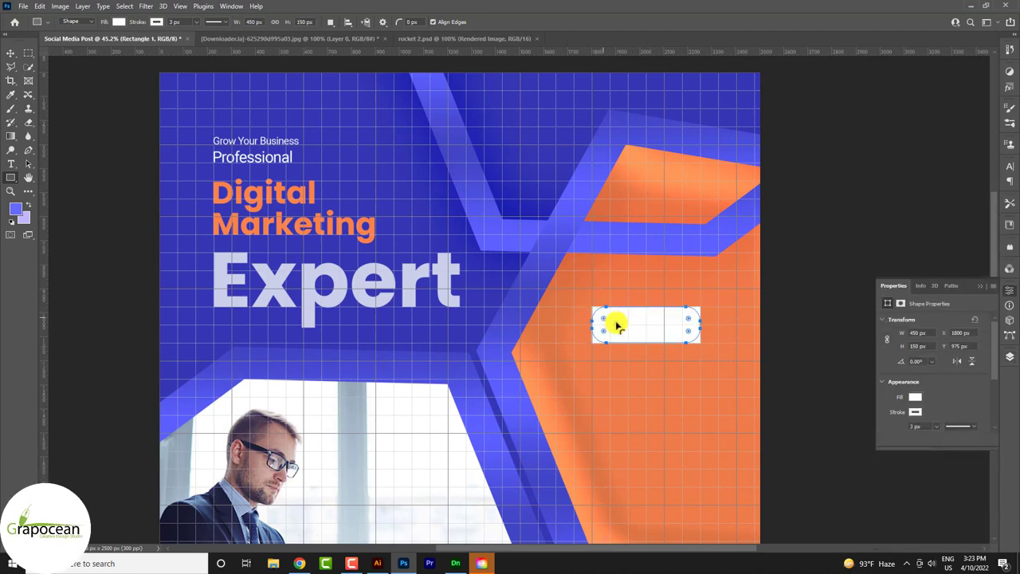
drag(617, 325, 656, 330)
click(118, 22)
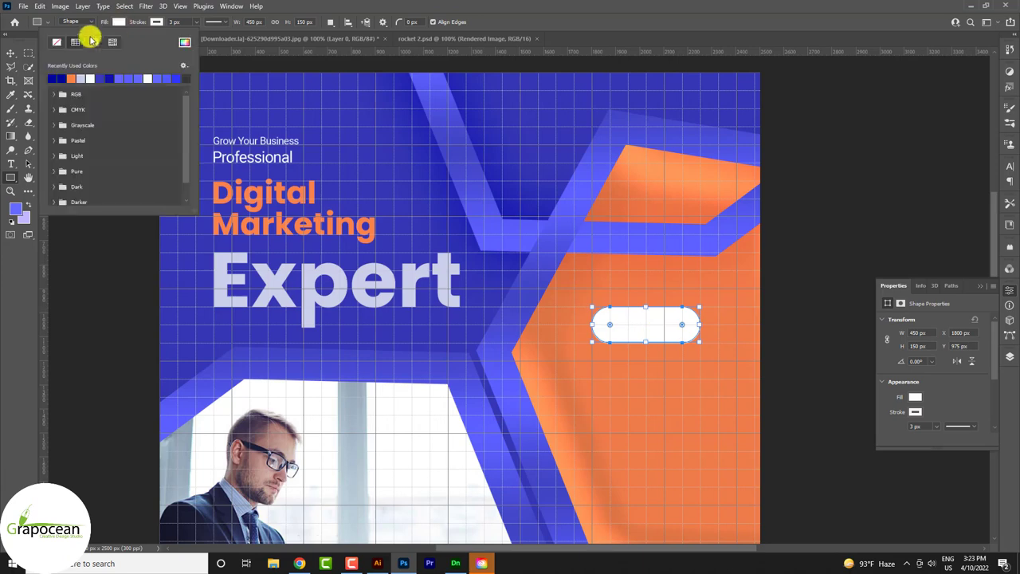
click(57, 42)
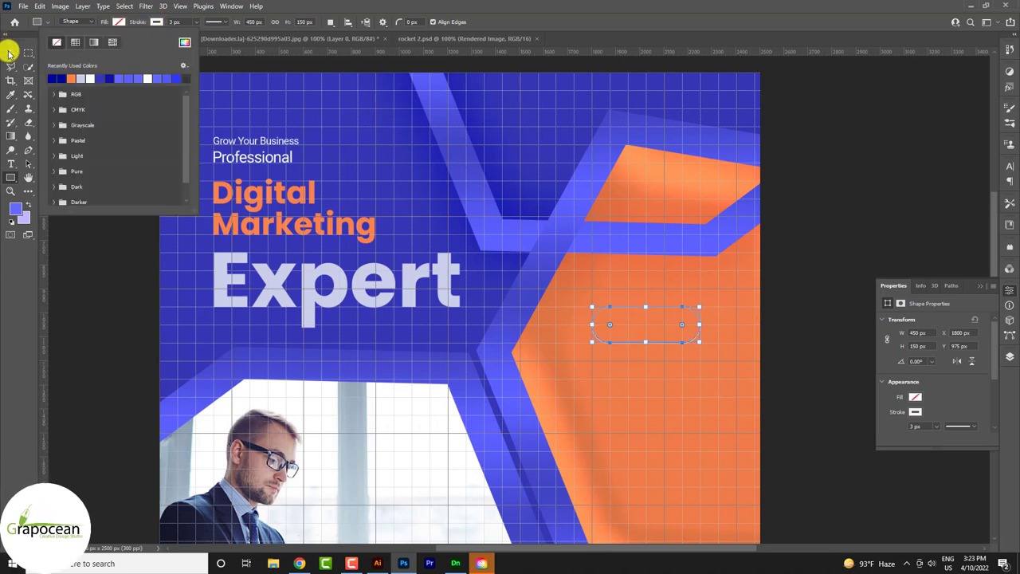
click(10, 52)
Step: Add a white 'Get Started' text label at 16 pt on the orange shape
click(10, 164)
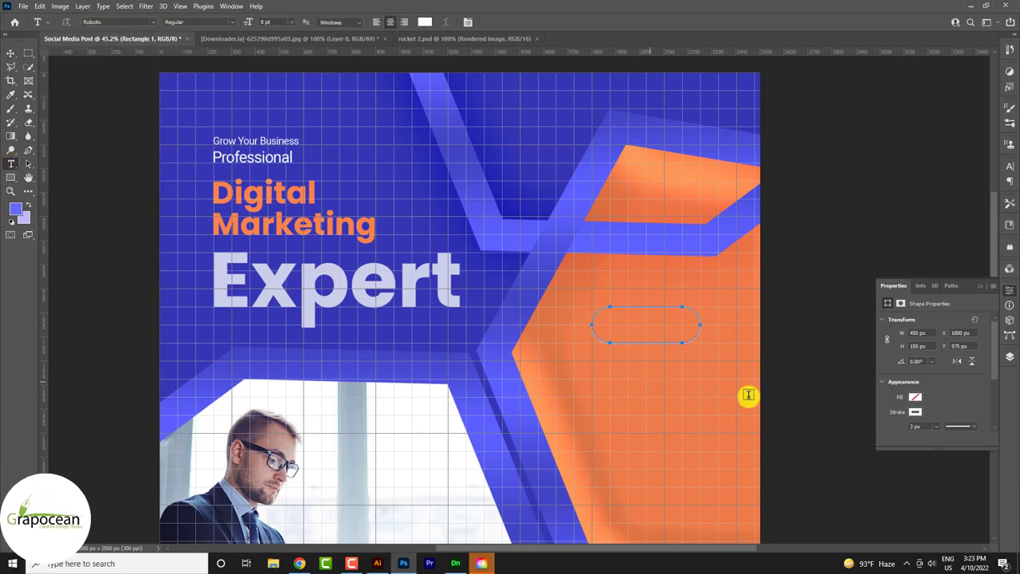
click(1009, 358)
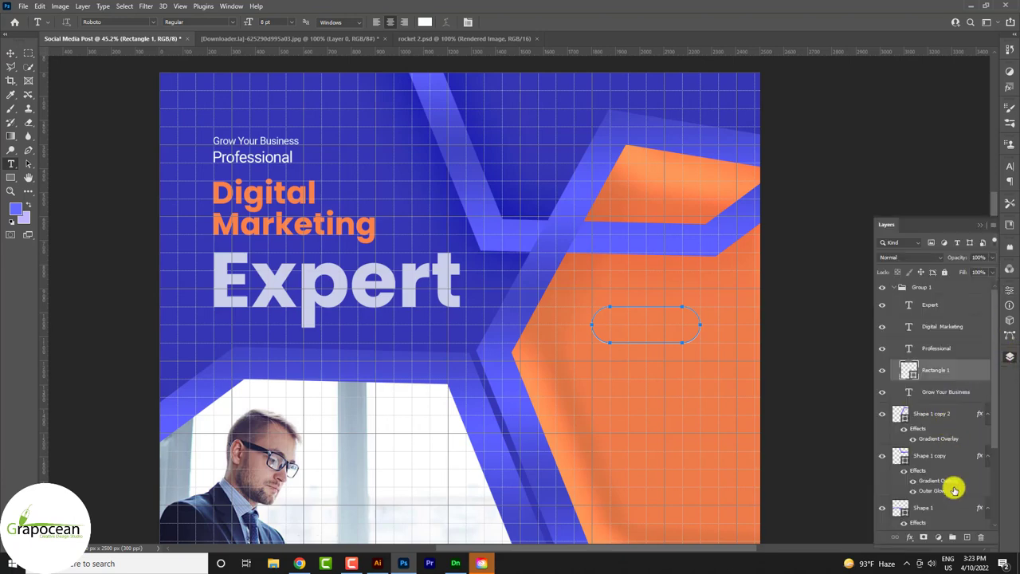
click(966, 536)
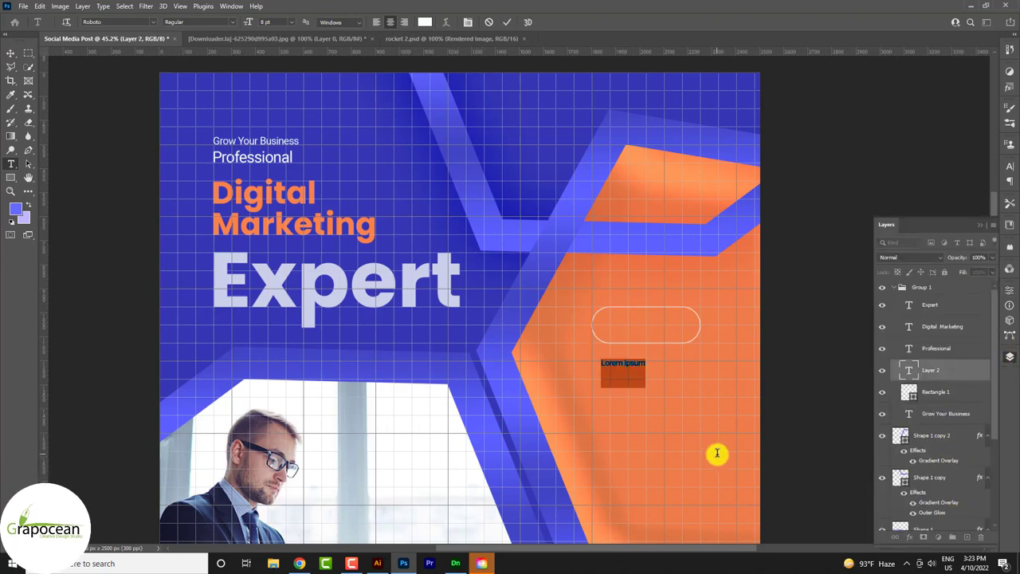
text(Get St)
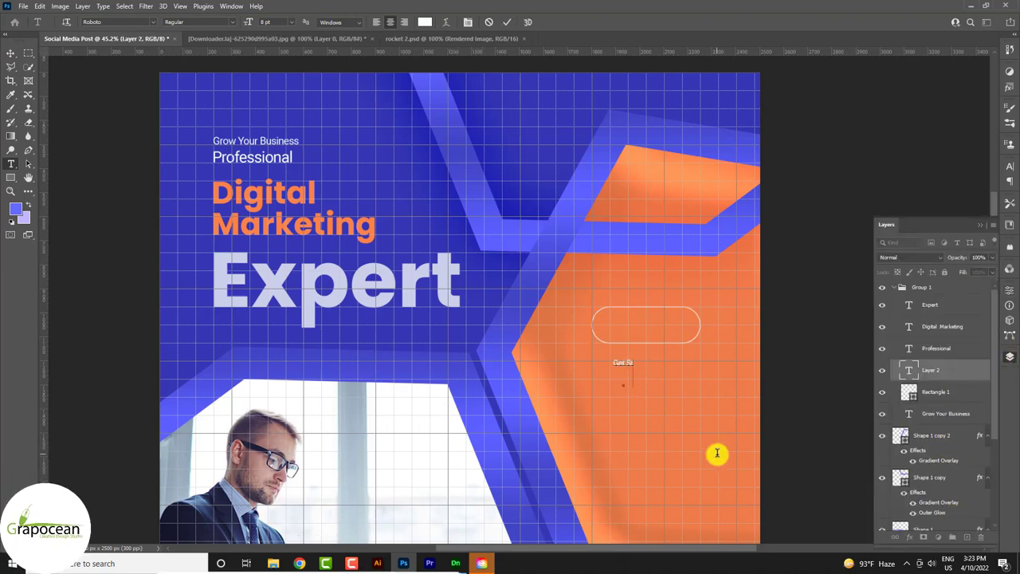
text(art)
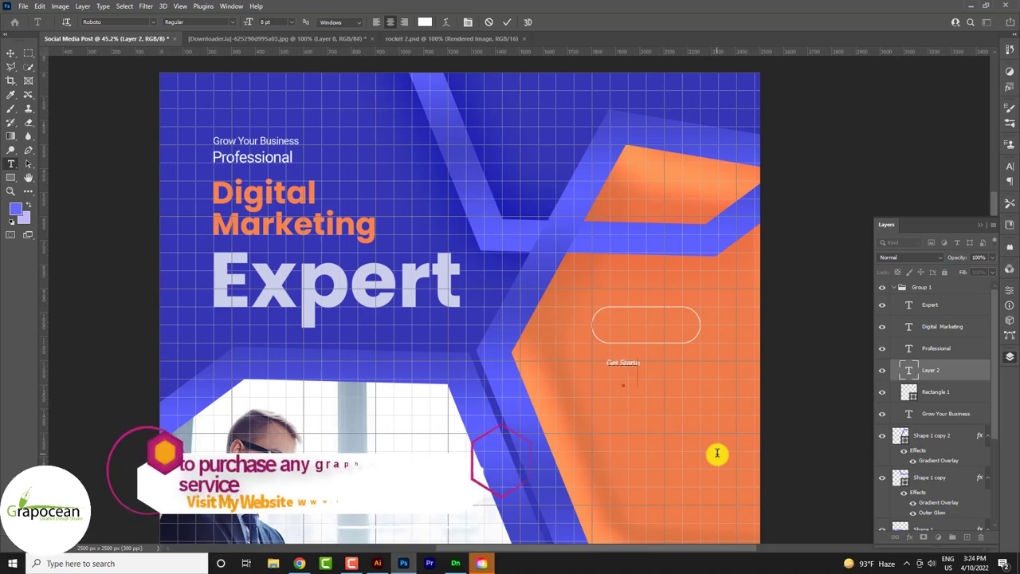
key(BackSpace)
key(BackSpace)
key(BackSpace)
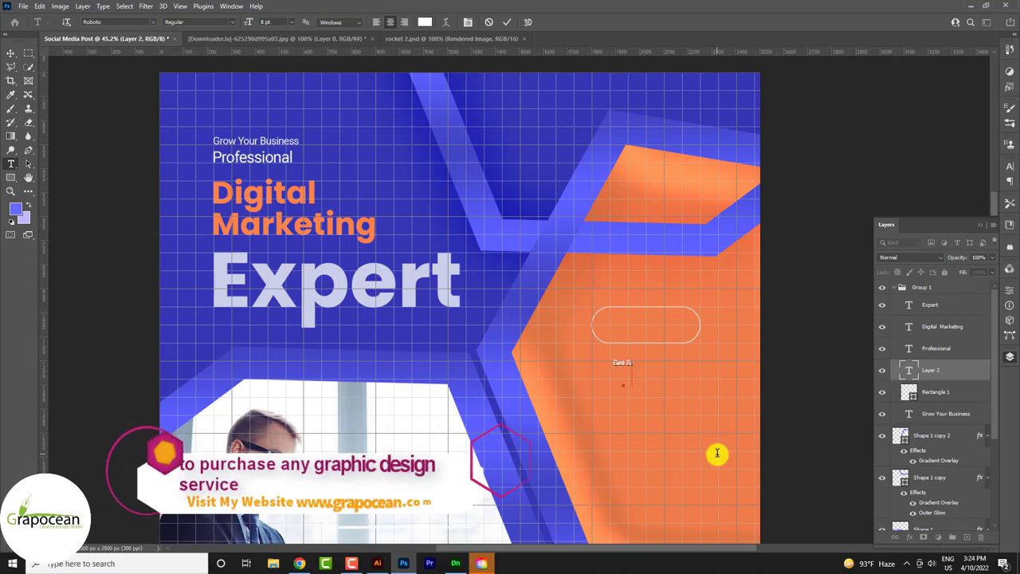
text(tarted)
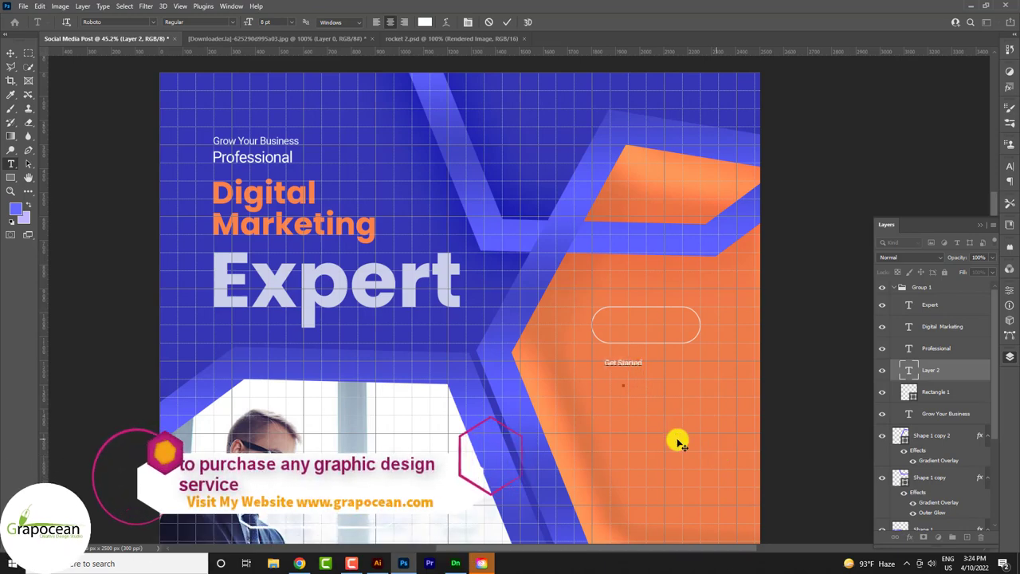
drag(640, 362, 595, 365)
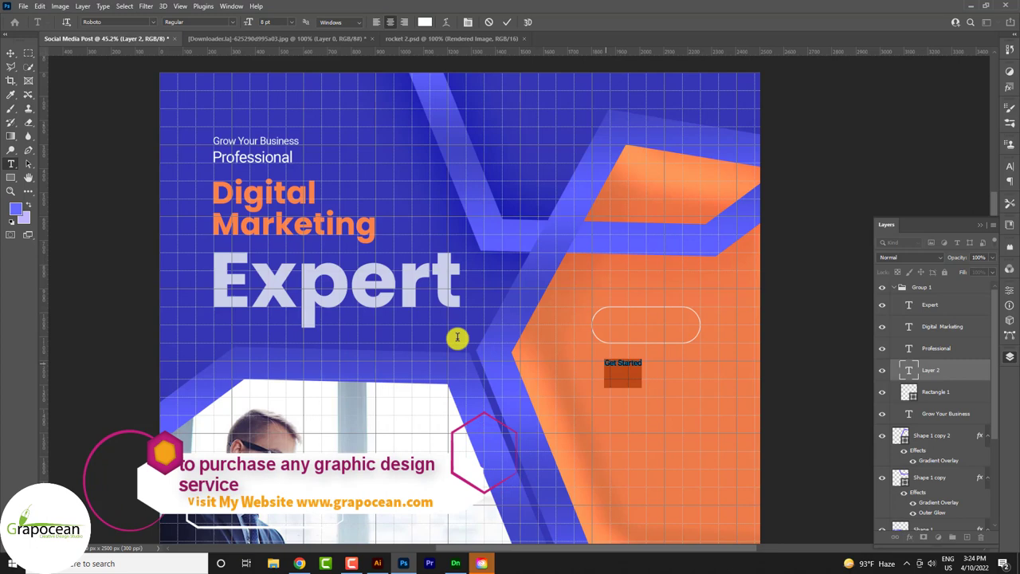
click(292, 21)
click(285, 102)
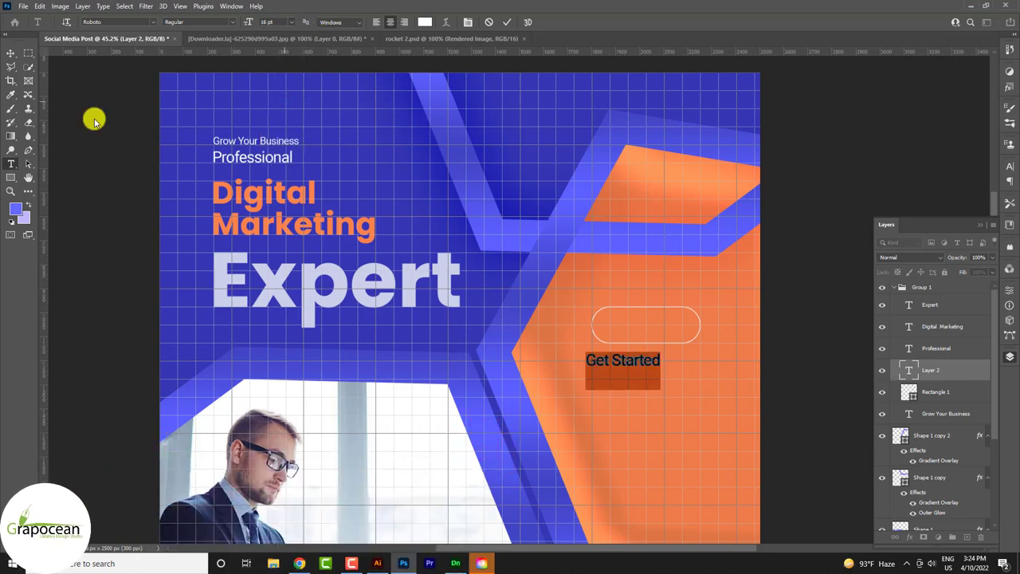
key(ctrl+Return)
Step: Move the Get Started label into the rounded button and shift the button lower
key(v)
drag(649, 358, 665, 330)
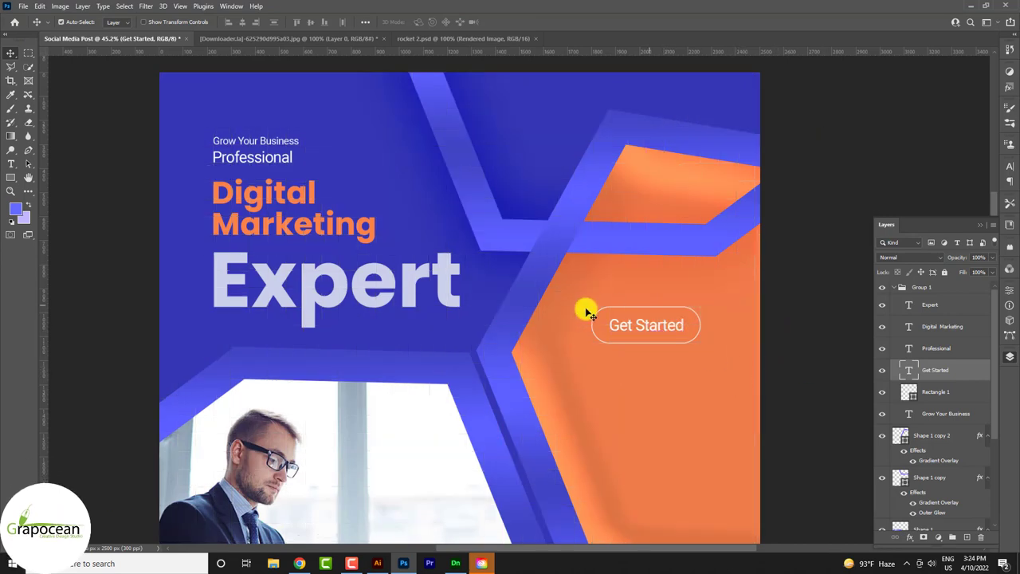
scroll(585, 310, down, 3)
scroll(781, 405, up, 3)
drag(590, 261, 626, 424)
click(567, 316)
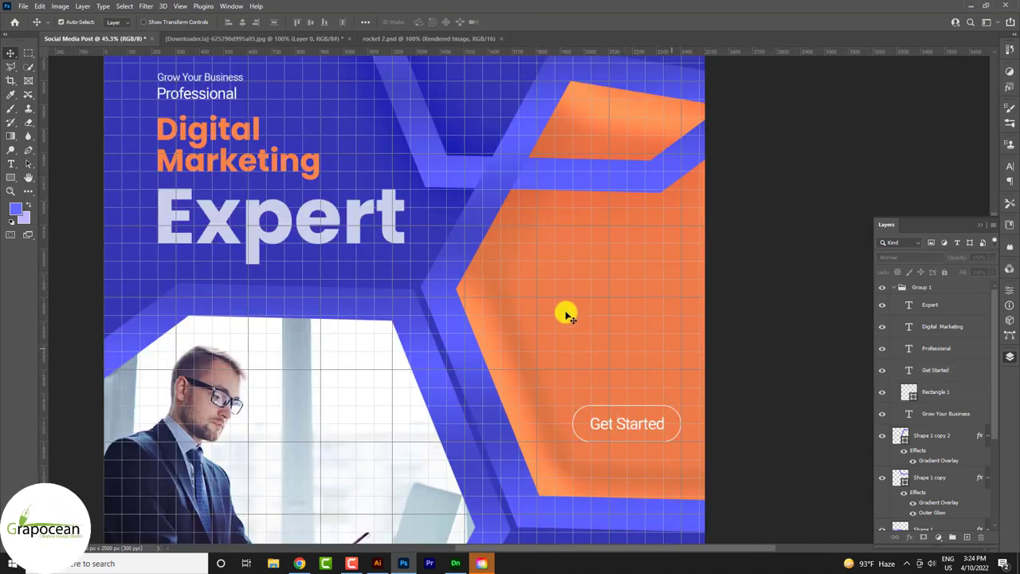
Step: Duplicate the Digital Marketing heading, right-align the copy, and drag it onto the orange hexagon
mouse_move(249, 164)
mouse_down()
mouse_move(613, 278)
mouse_move(619, 270)
mouse_up()
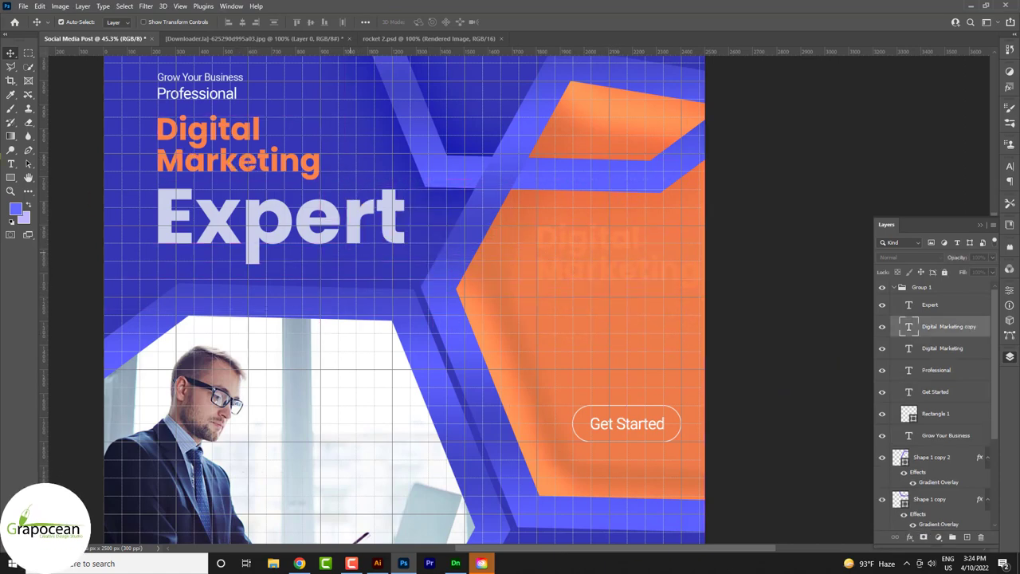
click(11, 163)
mouse_move(693, 271)
mouse_down()
mouse_move(505, 235)
mouse_move(341, 19)
mouse_up()
click(404, 21)
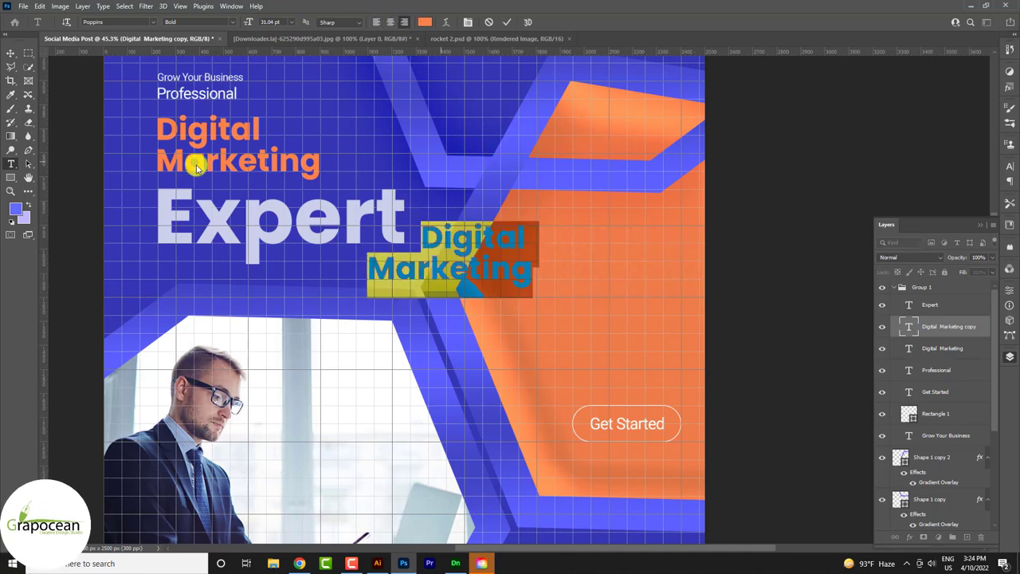
click(11, 53)
drag(530, 289, 658, 298)
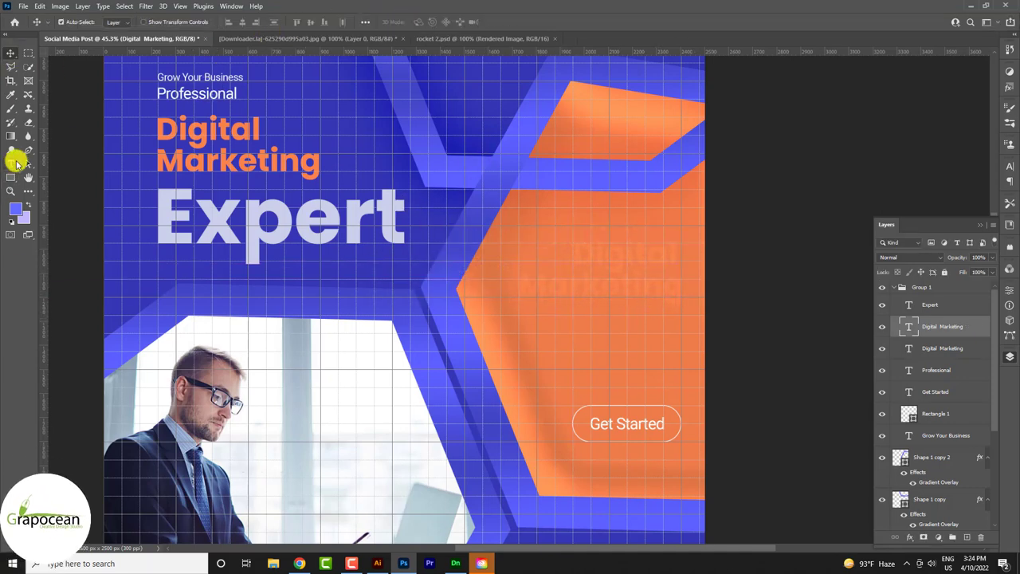
click(14, 164)
drag(578, 254, 752, 301)
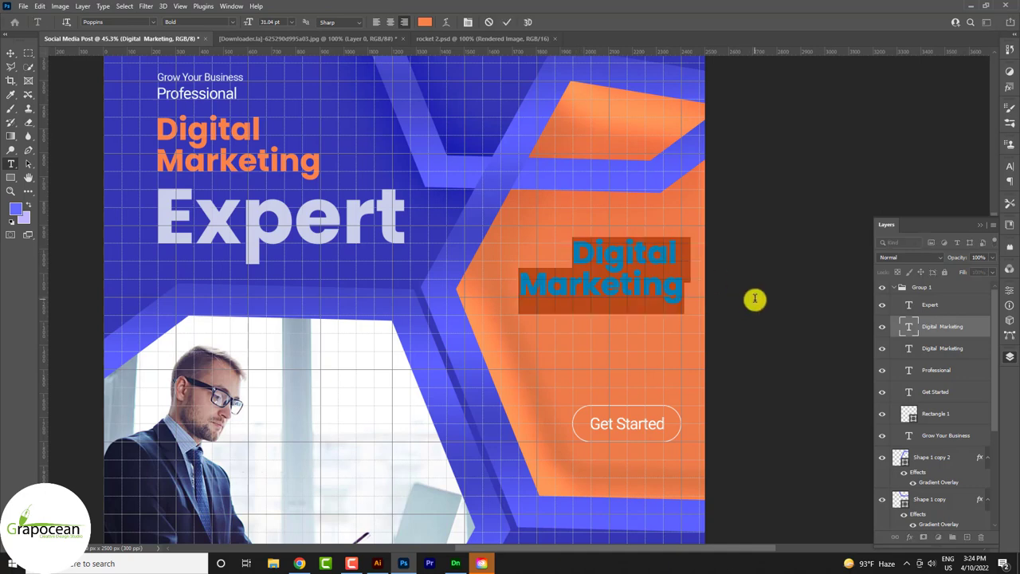
Step: Replace the copied heading's text with 'Creative Business Support' across three lines
key(BackSpace)
key(ctrl+z)
key(BackSpace)
key(ctrl+z)
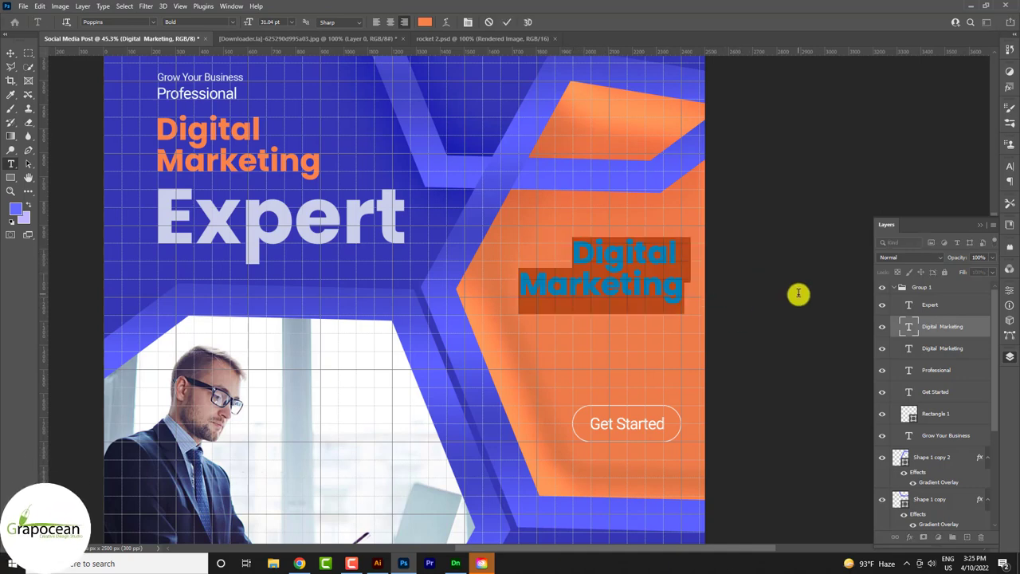
key(BackSpace)
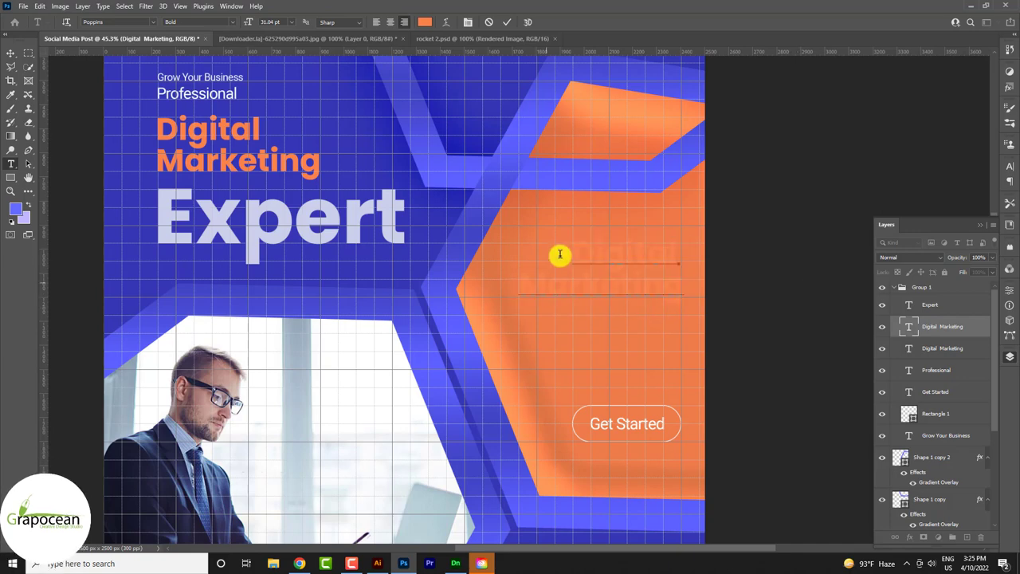
key(ctrl+z)
key(BackSpace)
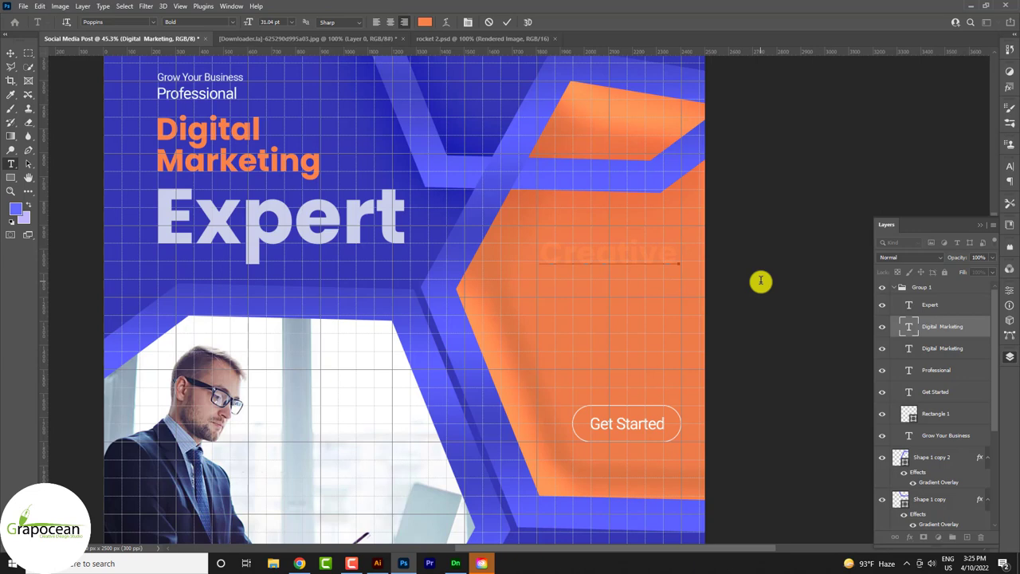
text(Di)
text( Supp)
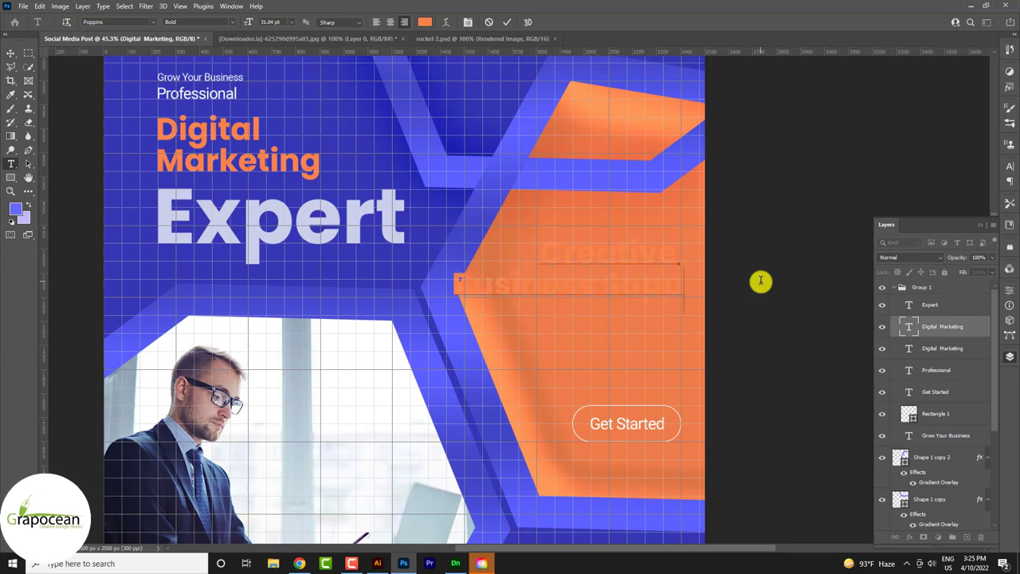
text(ort)
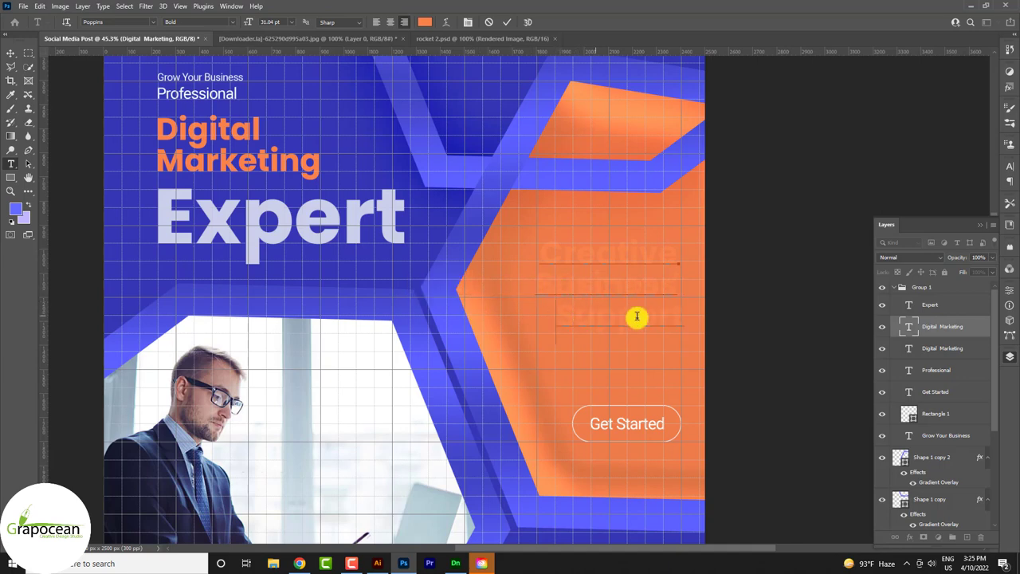
drag(680, 318, 540, 250)
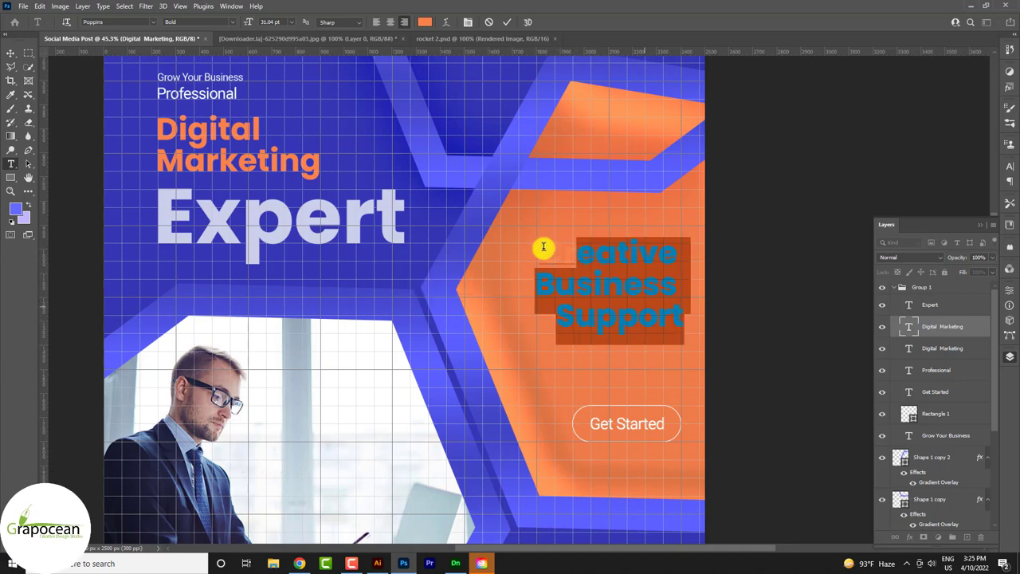
Step: Colour the Creative Business Support text pale peach (#ffe2d2)
click(425, 22)
click(828, 384)
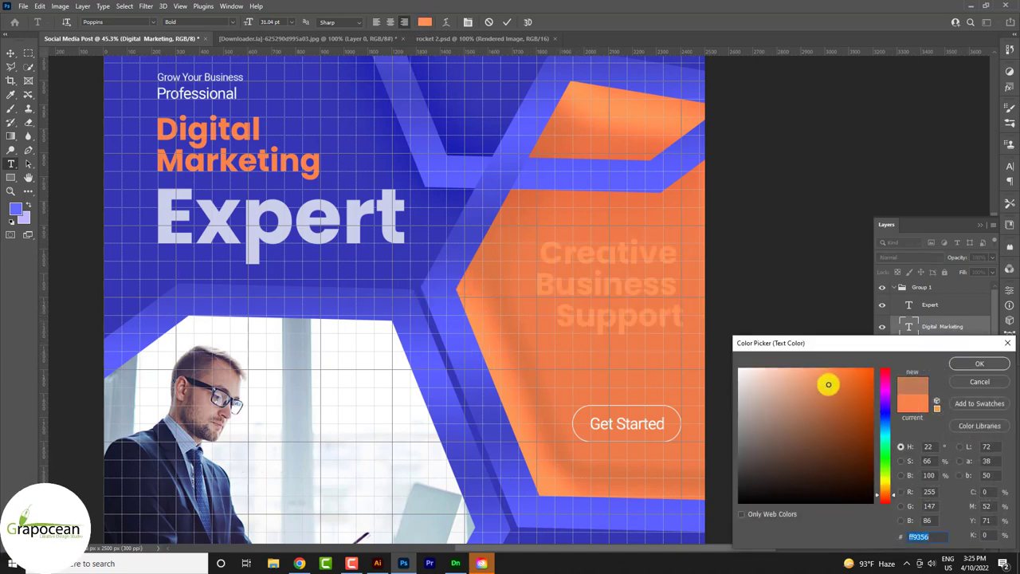
drag(800, 341, 780, 335)
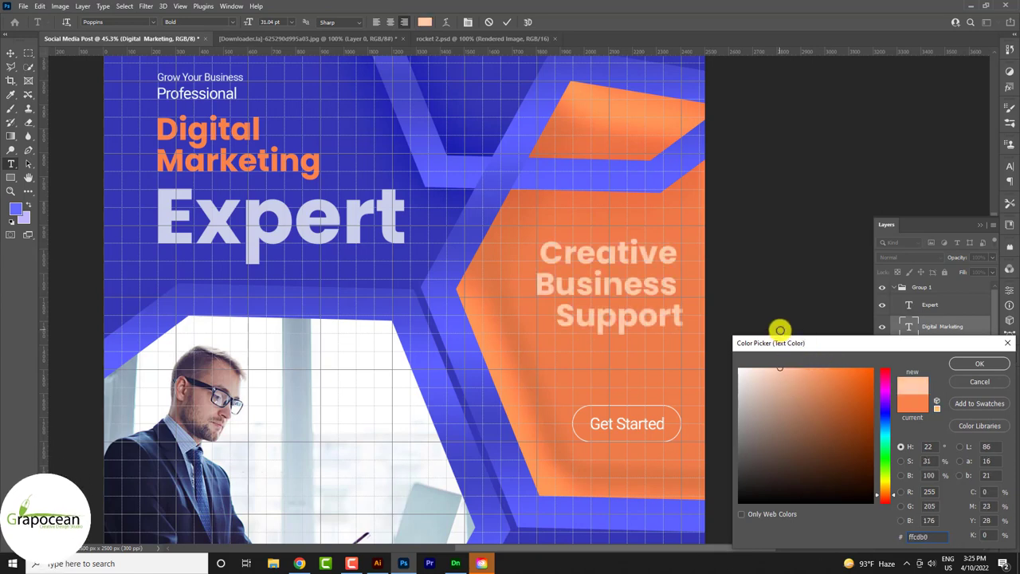
drag(763, 372, 770, 334)
click(981, 365)
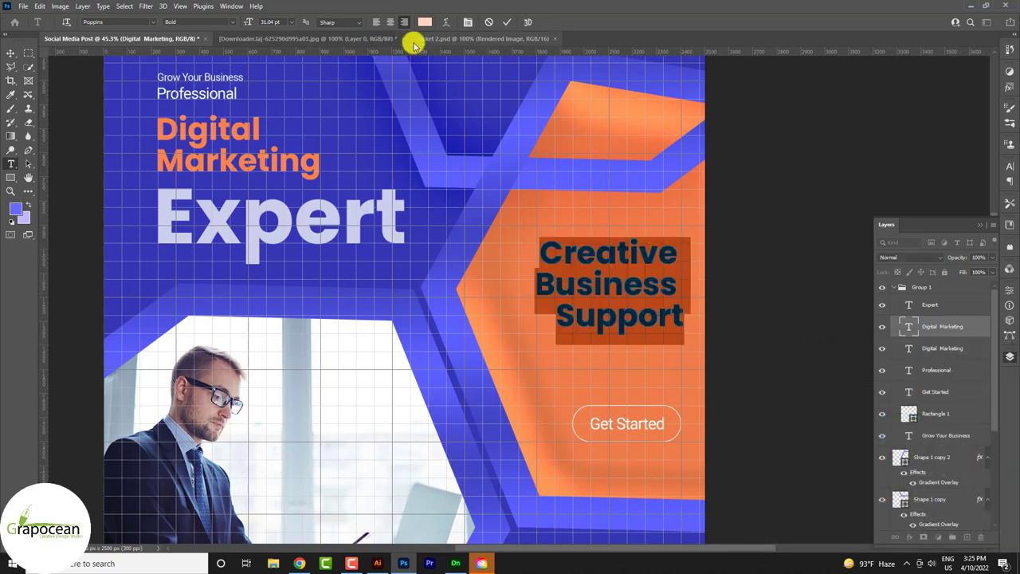
Step: Delete the trailing spaces after Business and Creative so the lines sit flush right
click(676, 291)
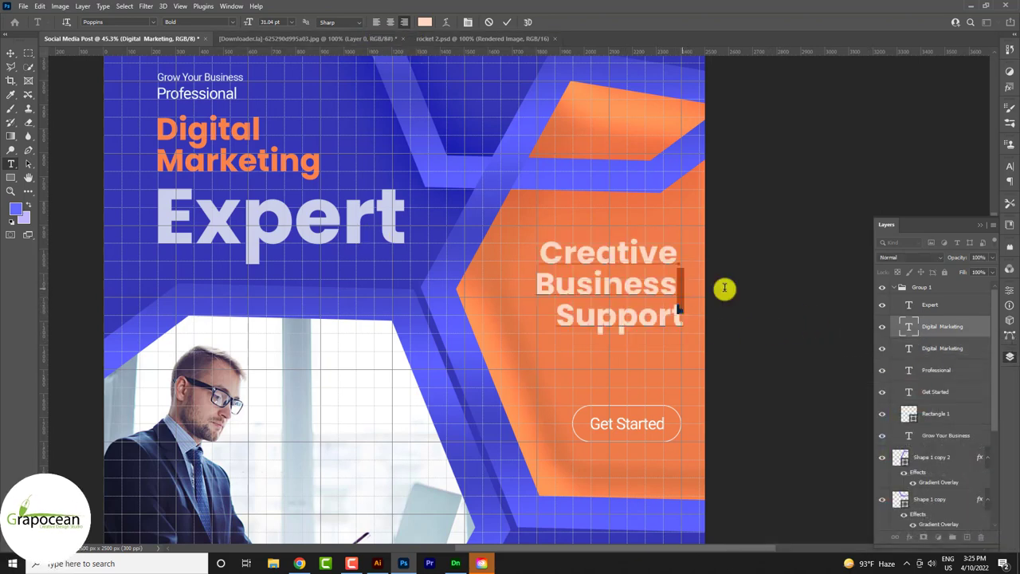
key(BackSpace)
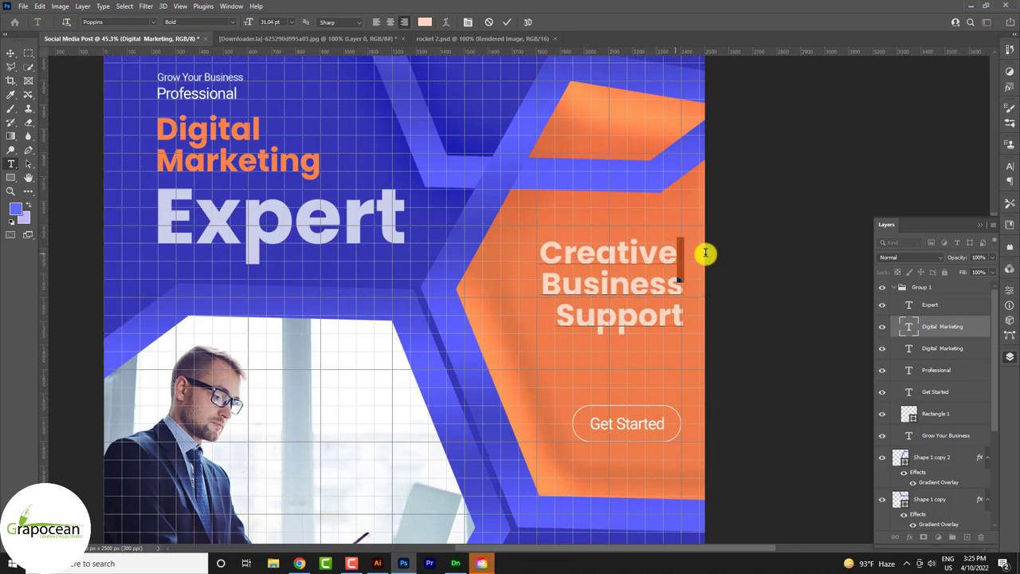
key(BackSpace)
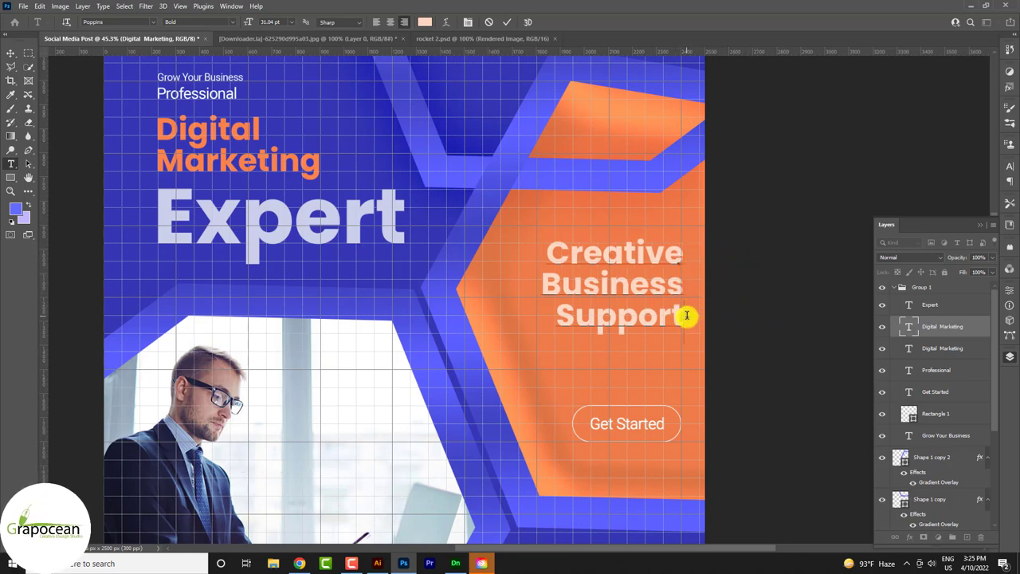
click(12, 56)
Step: Move the Creative Business Support text lower on the orange shape
scroll(661, 283, up, 3)
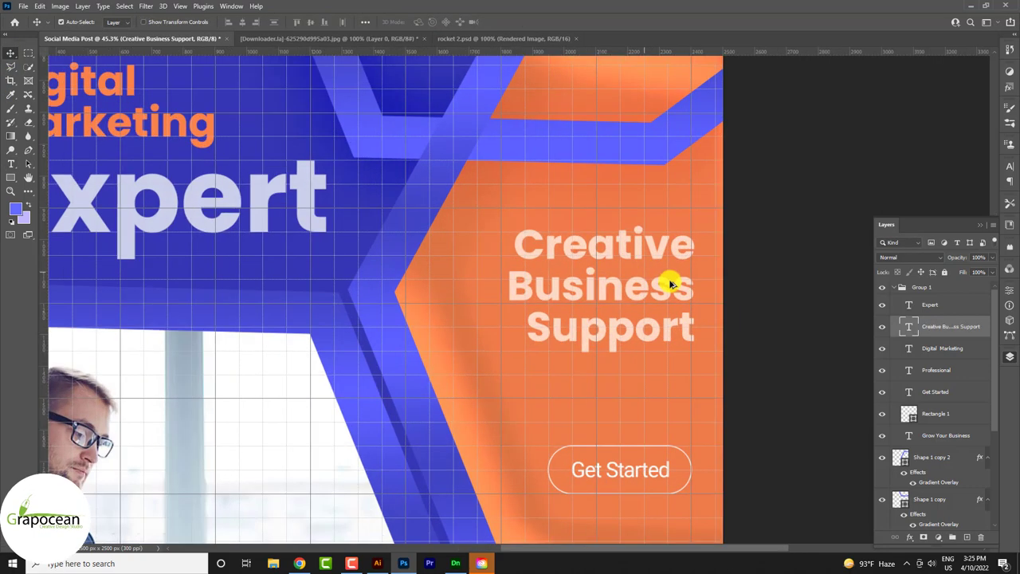
scroll(694, 303, up, 2)
mouse_move(695, 302)
mouse_down()
mouse_move(696, 424)
mouse_move(663, 403)
mouse_up()
scroll(672, 406, down, 2)
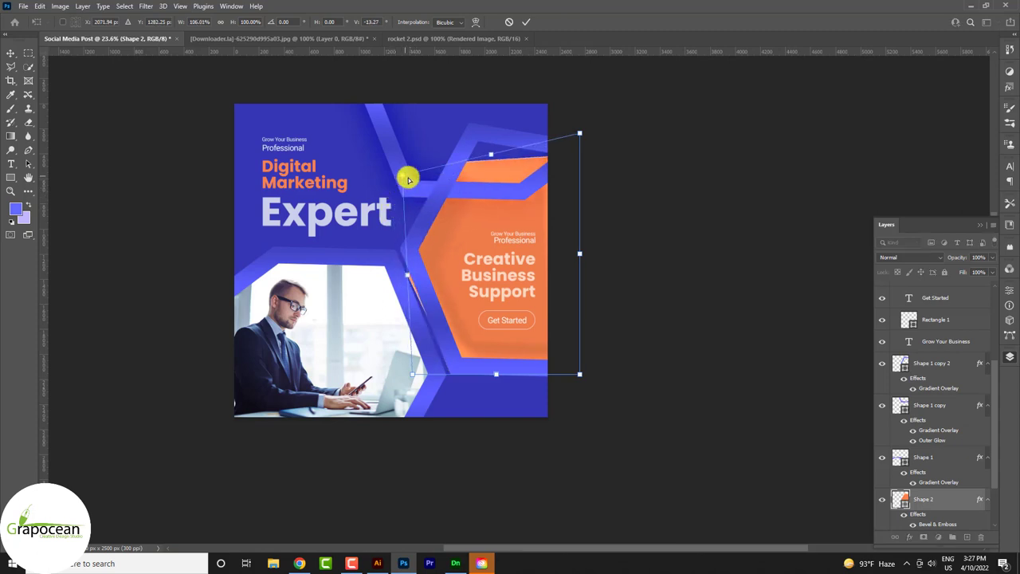
Step: Straighten the orange shape and pull its top point down to a lower corner
drag(416, 169, 405, 173)
key(Return)
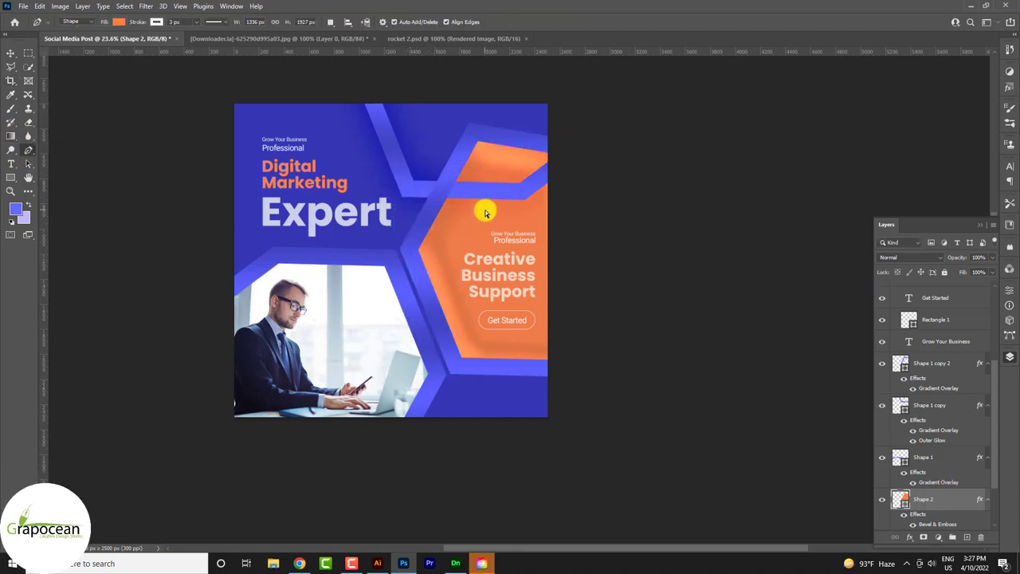
key(ctrl+t)
key(Return)
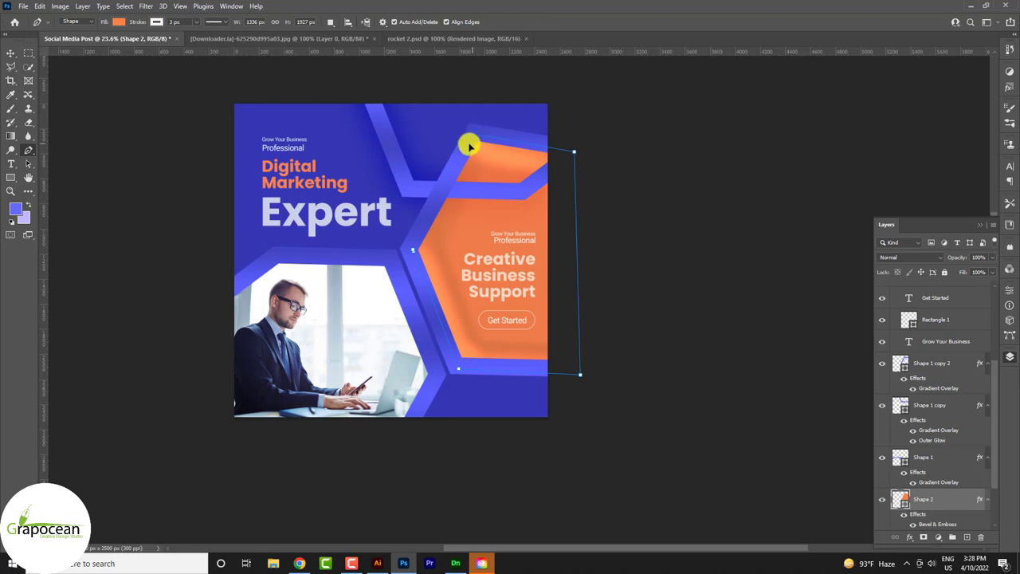
mouse_move(469, 149)
mouse_down()
mouse_move(481, 194)
mouse_move(522, 190)
mouse_up()
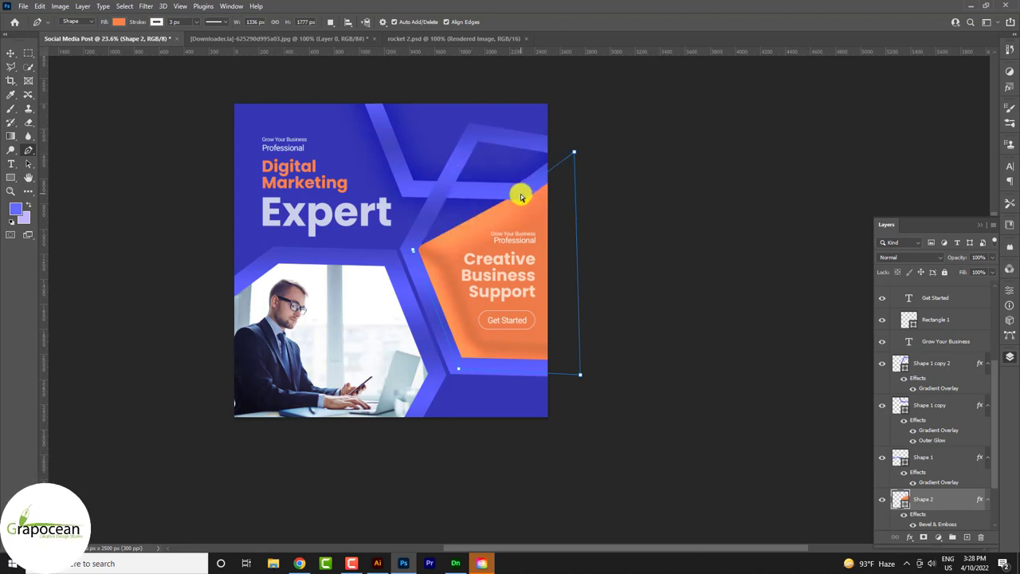
click(437, 194)
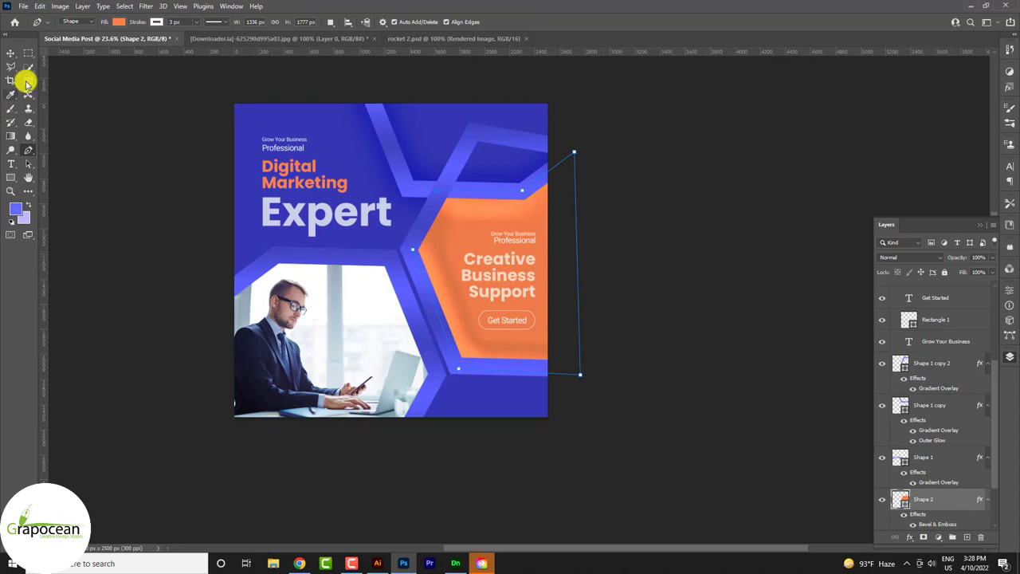
key(v)
click(597, 297)
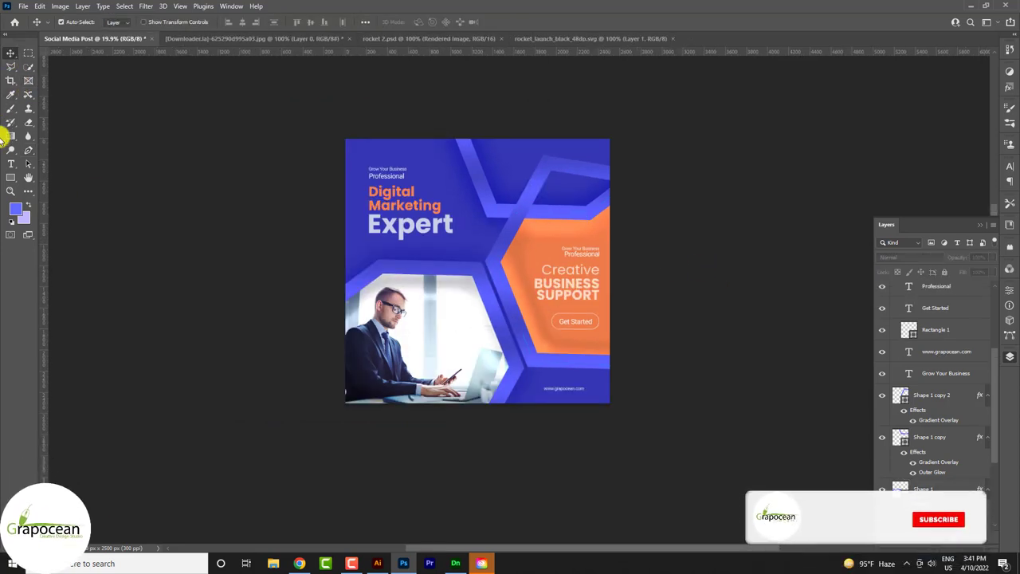
Step: Draw a white Shape 3 polygon covering the top-right corner above the blue band
click(28, 152)
scroll(440, 96, up, 2)
click(438, 79)
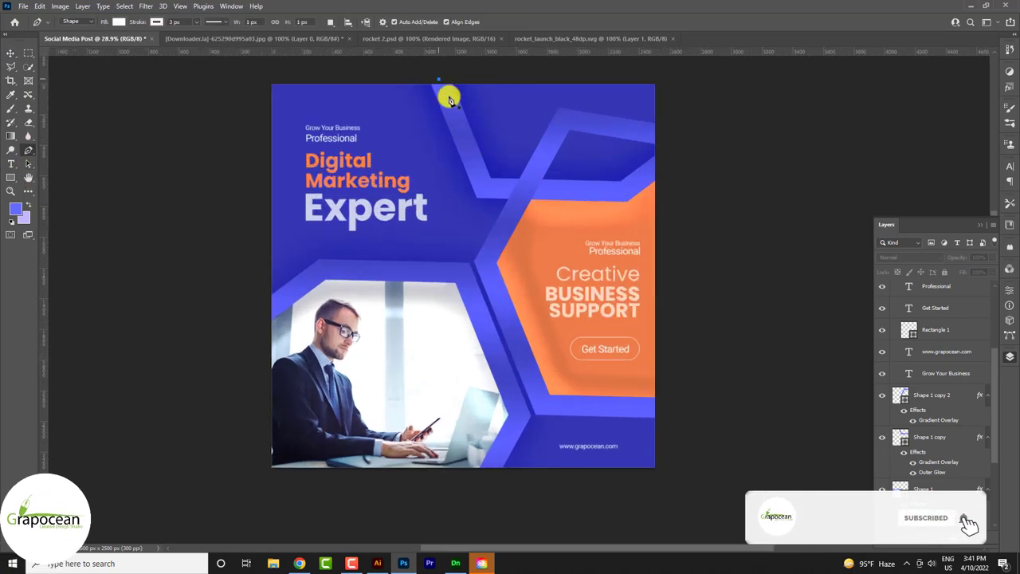
click(489, 191)
click(634, 188)
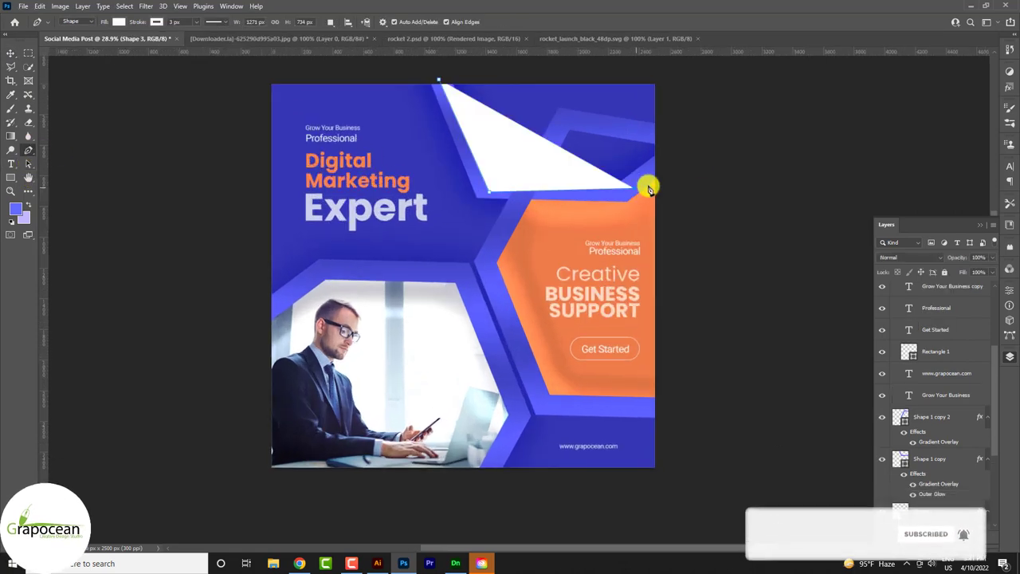
click(692, 139)
click(679, 77)
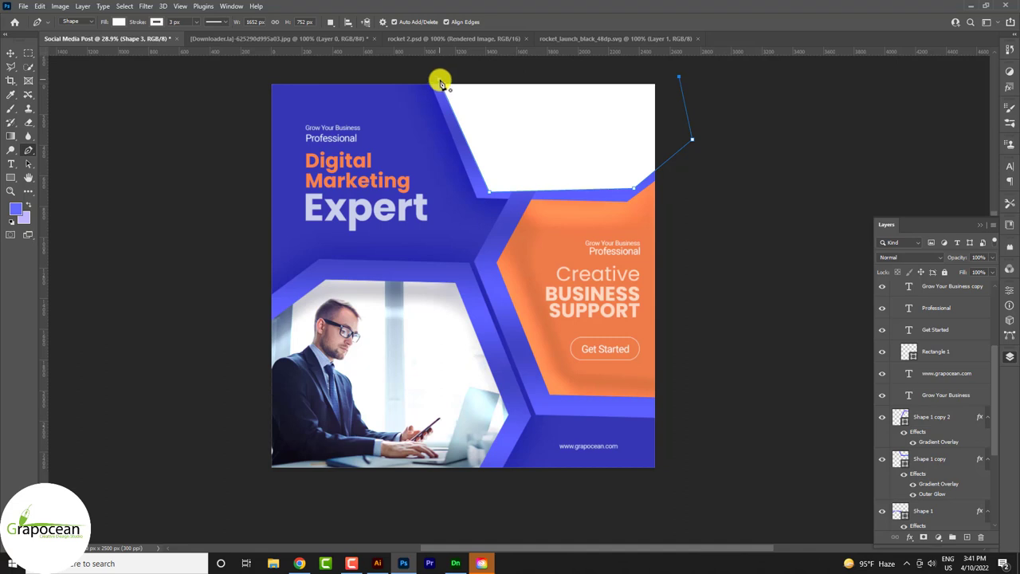
click(11, 52)
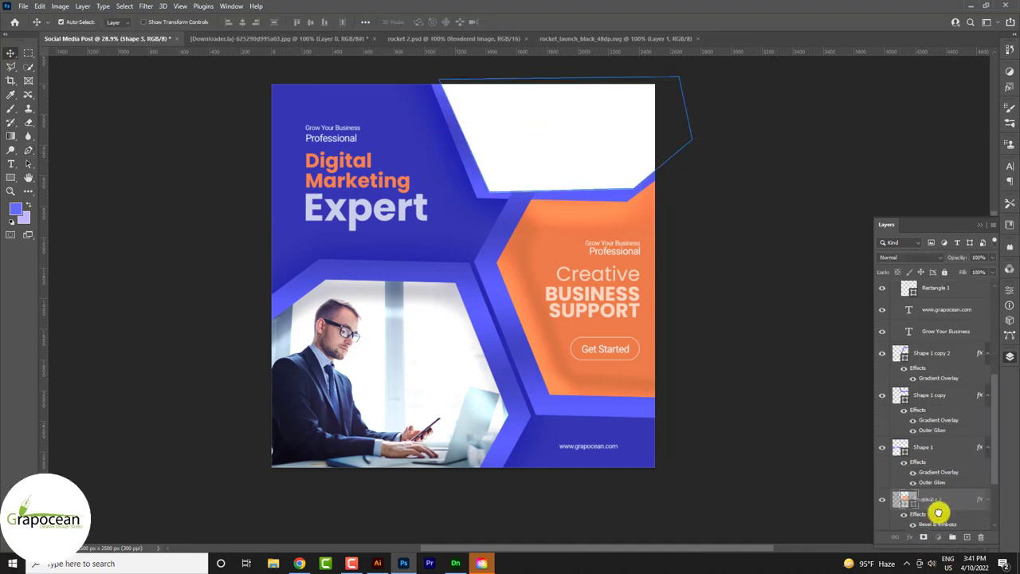
Step: Move Shape 3 between Shape 1 and Shape 2 and fill it light lavender
drag(937, 381, 943, 482)
key(u)
key(ctrl+plus)
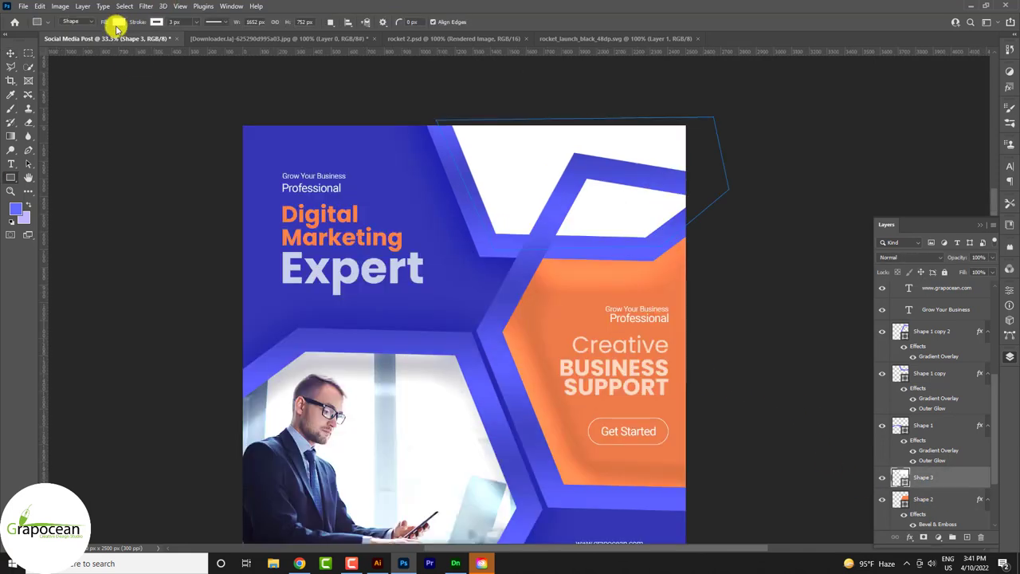
click(118, 23)
click(75, 78)
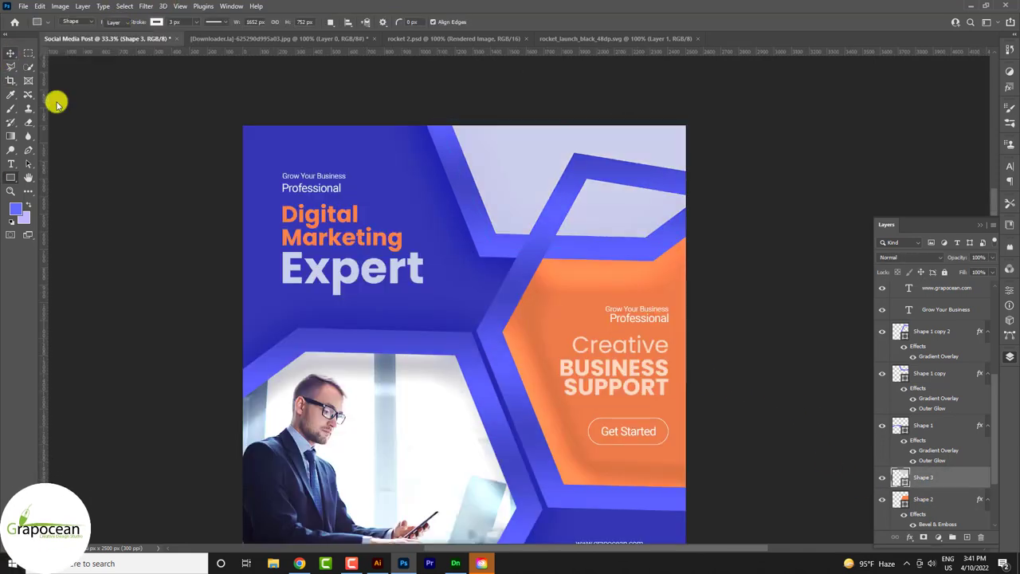
key(v)
Step: Give Shape 3 an Inner Bevel & Emboss with reduced depth and no softening
right_click(938, 477)
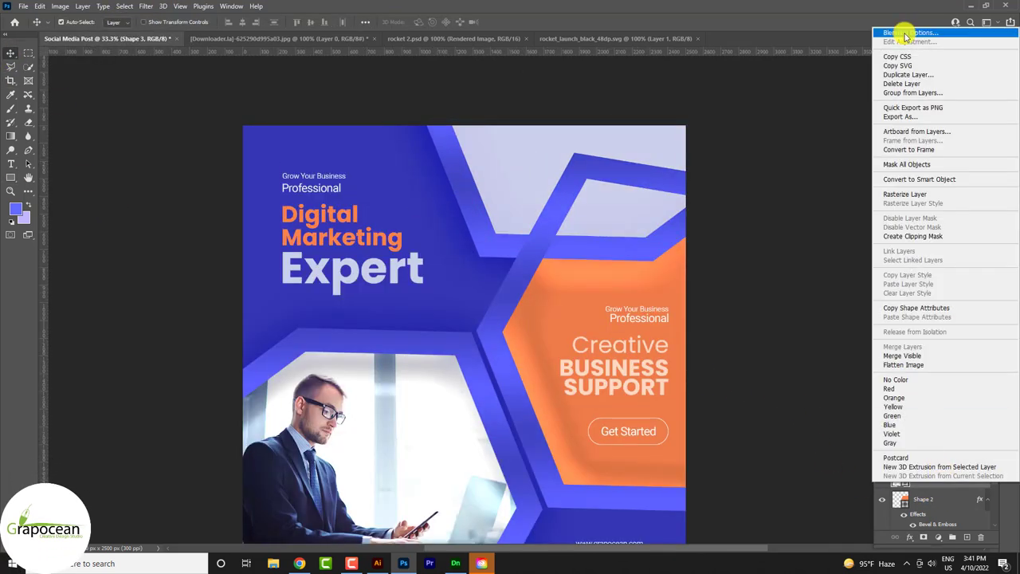
click(905, 32)
click(650, 342)
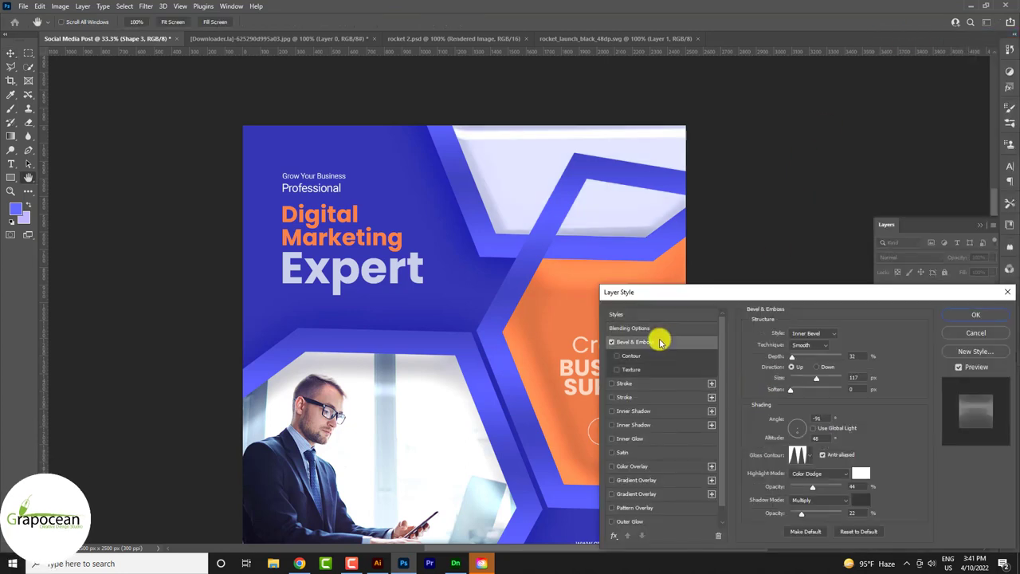
mouse_move(720, 294)
mouse_down()
mouse_move(791, 239)
mouse_move(702, 159)
mouse_up()
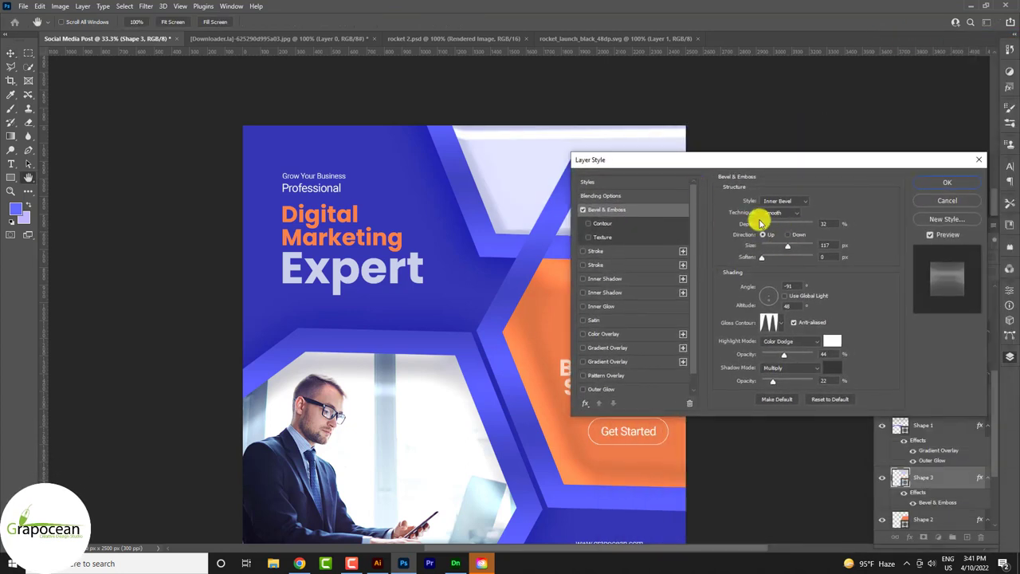
drag(764, 224, 763, 225)
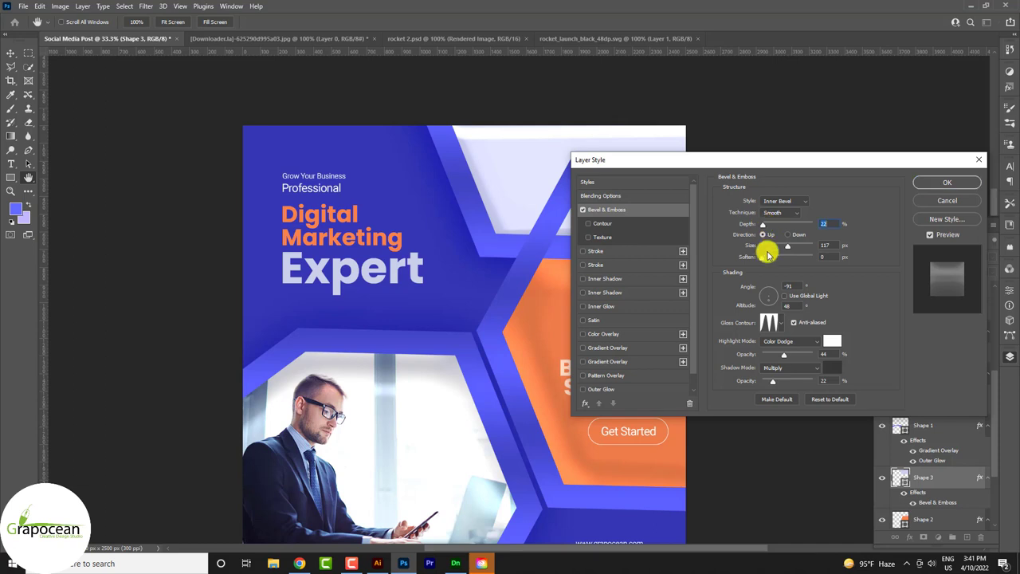
mouse_move(783, 259)
mouse_down()
mouse_move(764, 258)
mouse_move(767, 229)
mouse_up()
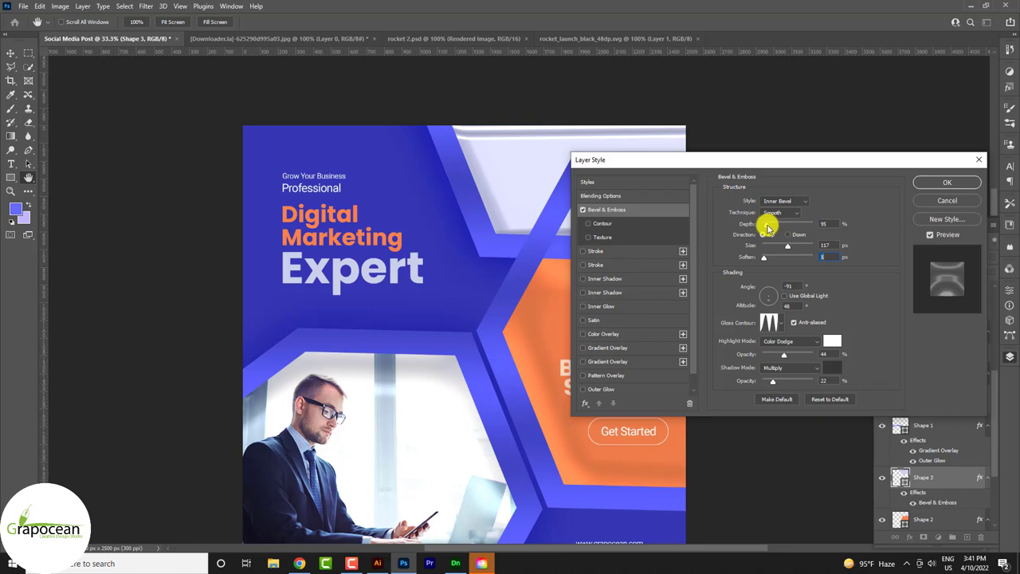
click(937, 183)
key(v)
scroll(517, 298, down, 3)
scroll(781, 418, up, 3)
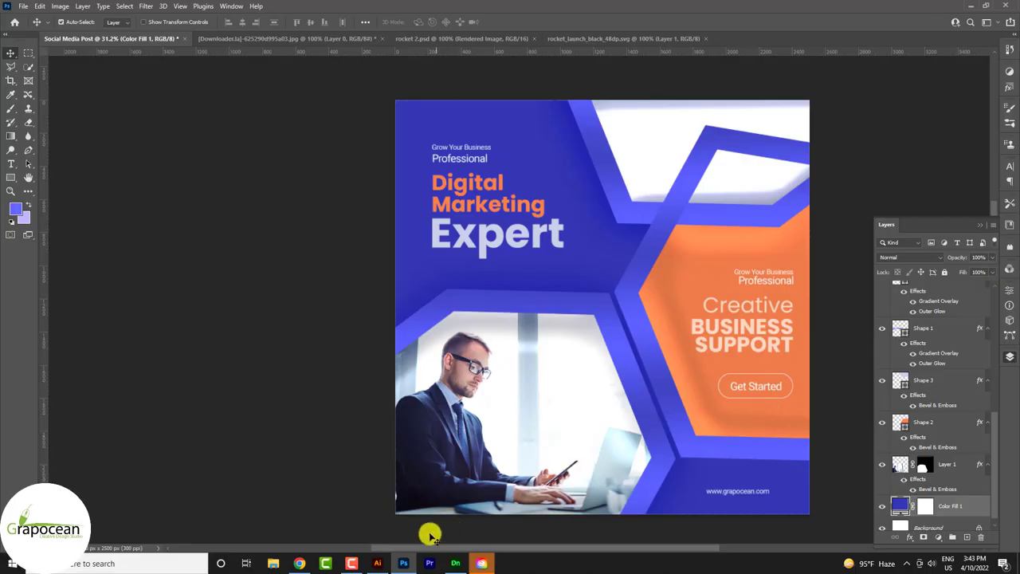
Step: Switch to Illustrator's blank Untitled-1 document and turn on the grid
click(389, 562)
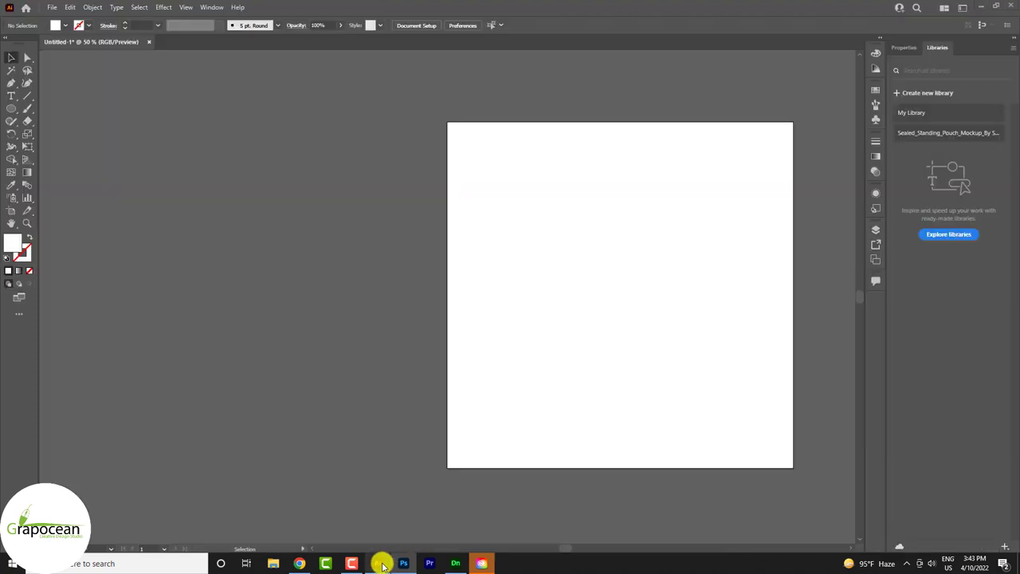
click(185, 8)
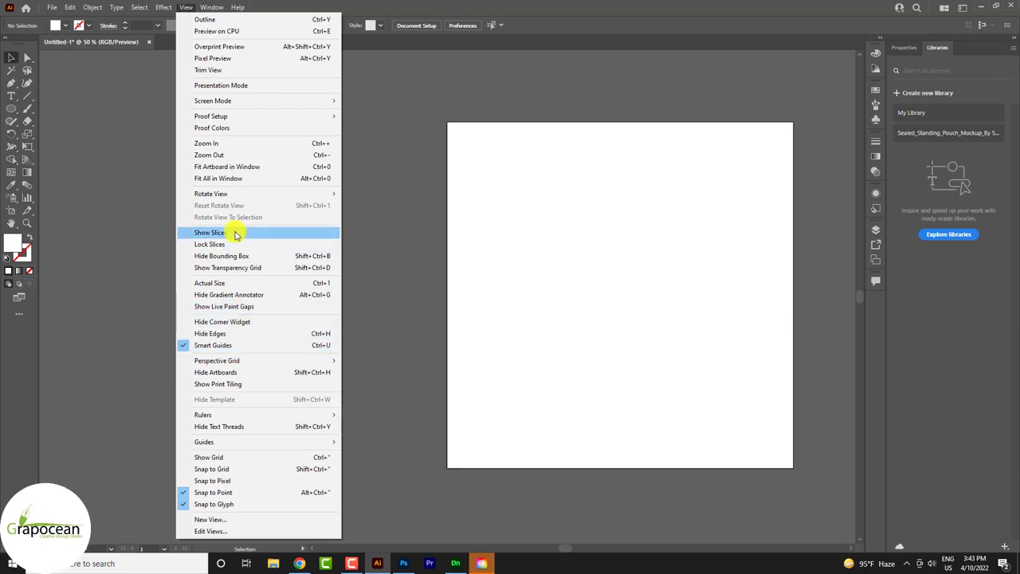
click(302, 455)
scroll(616, 281, up, 7)
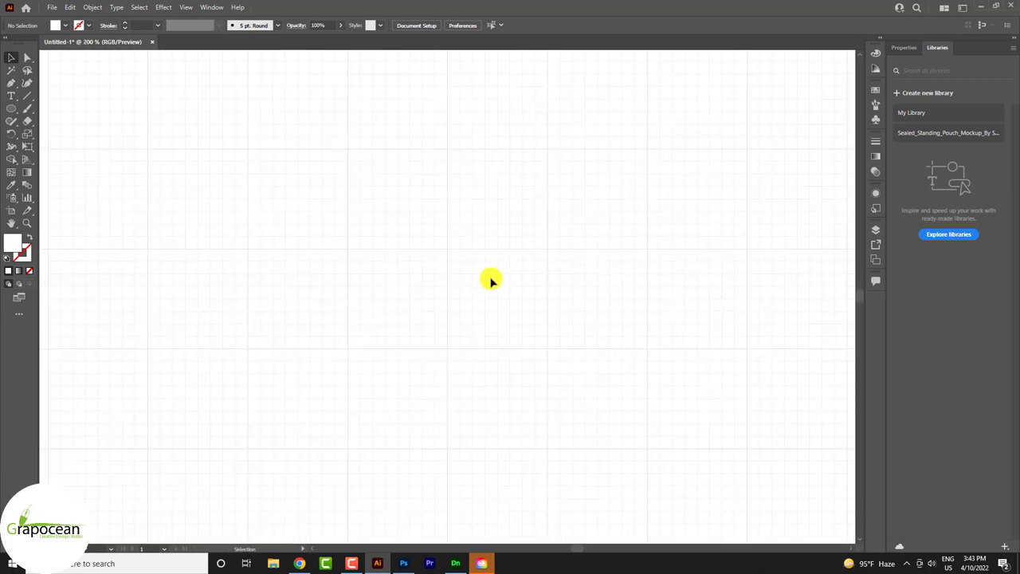
click(11, 84)
Step: Draw a vertical line with no fill and a black 1 pt stroke
click(240, 212)
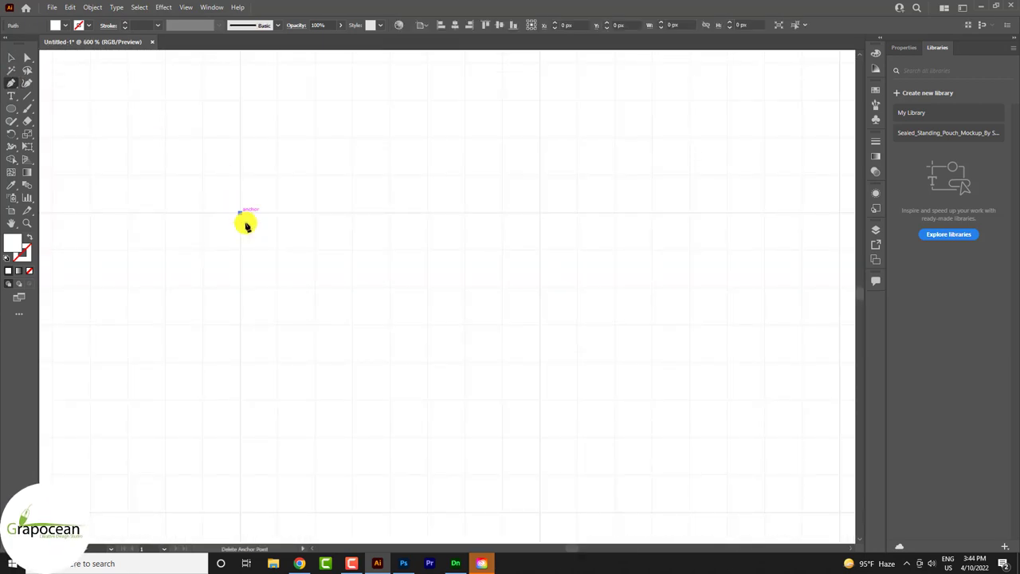
click(240, 514)
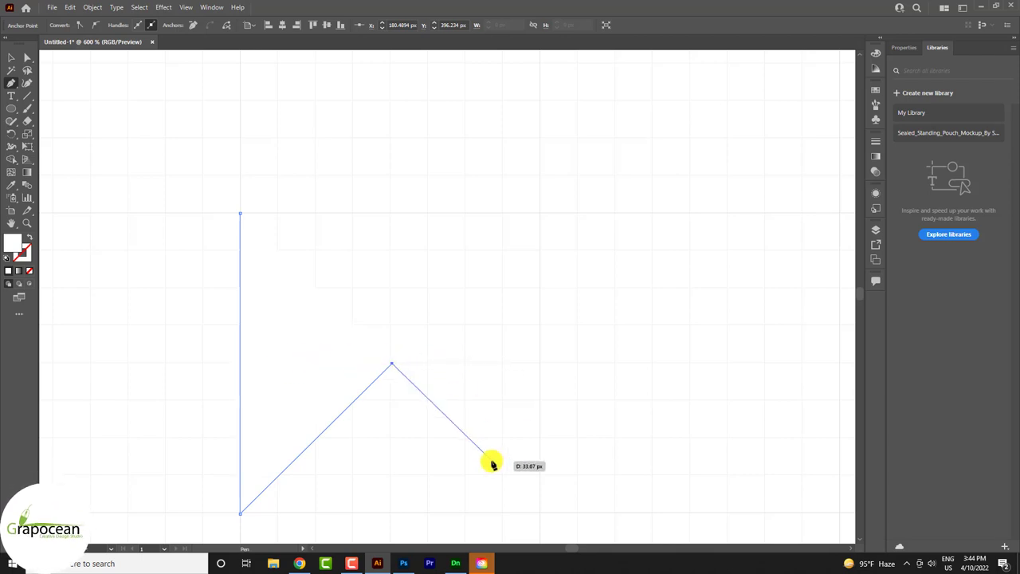
key(Escape)
key(ctrl+z)
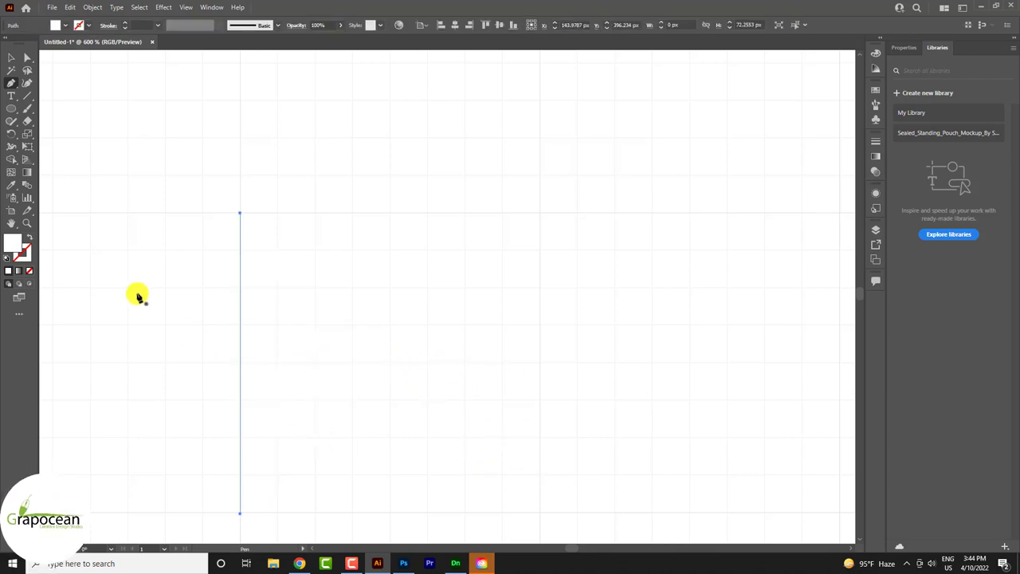
click(66, 26)
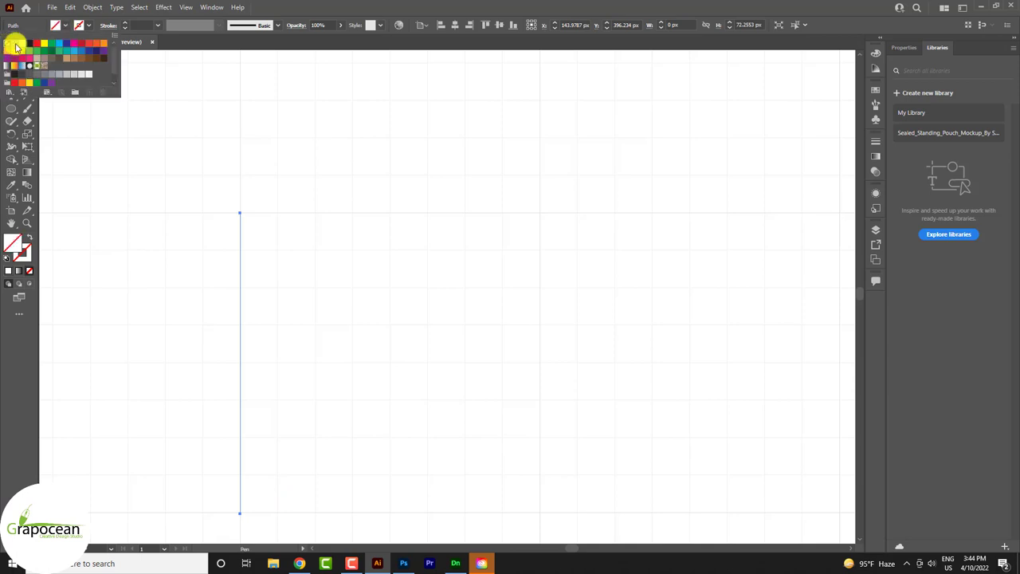
click(87, 26)
click(87, 26)
click(32, 47)
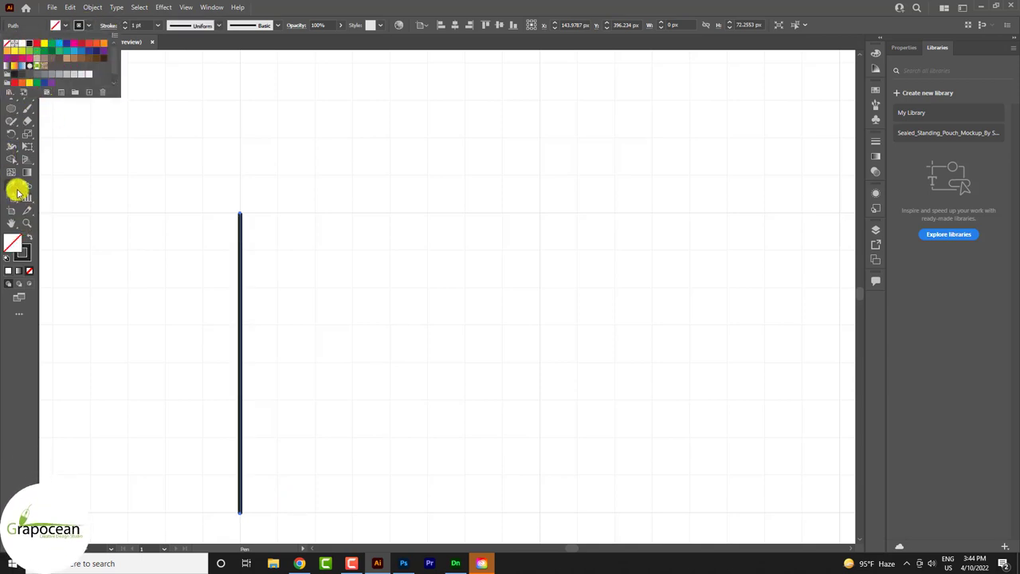
Step: Extend the path with a horizontal base and a roof-like peak, then select it
drag(239, 511, 224, 519)
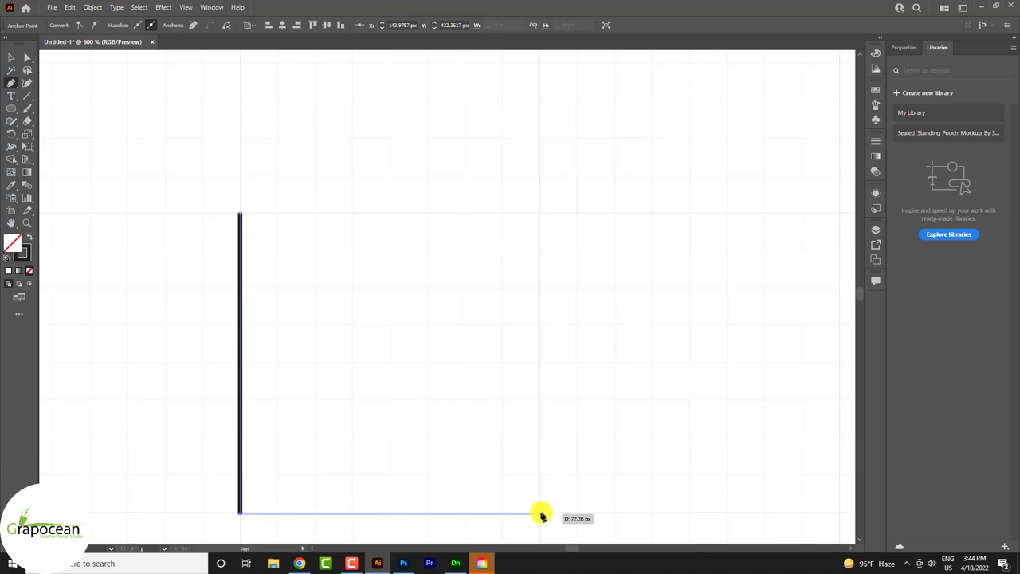
click(540, 514)
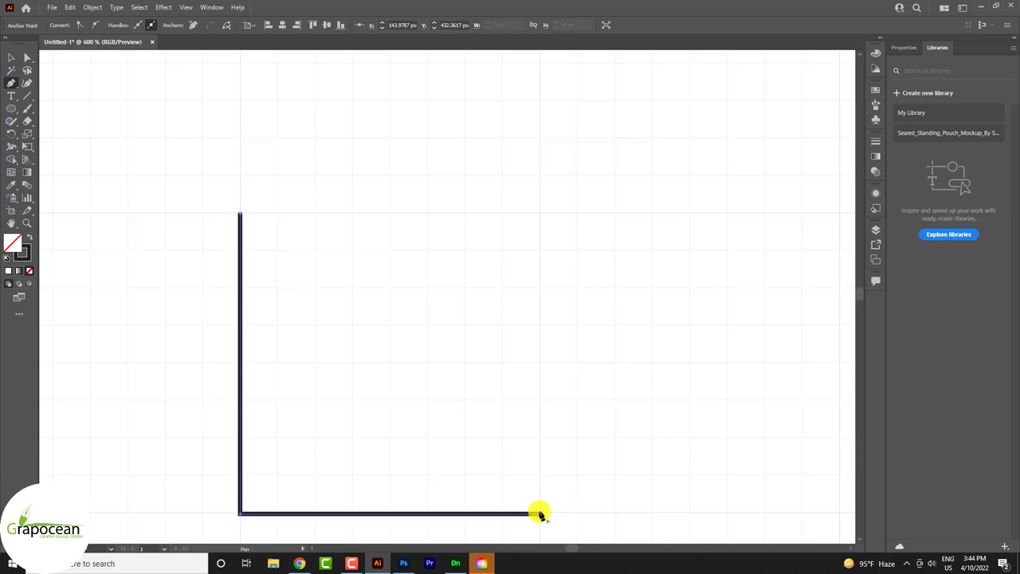
click(391, 364)
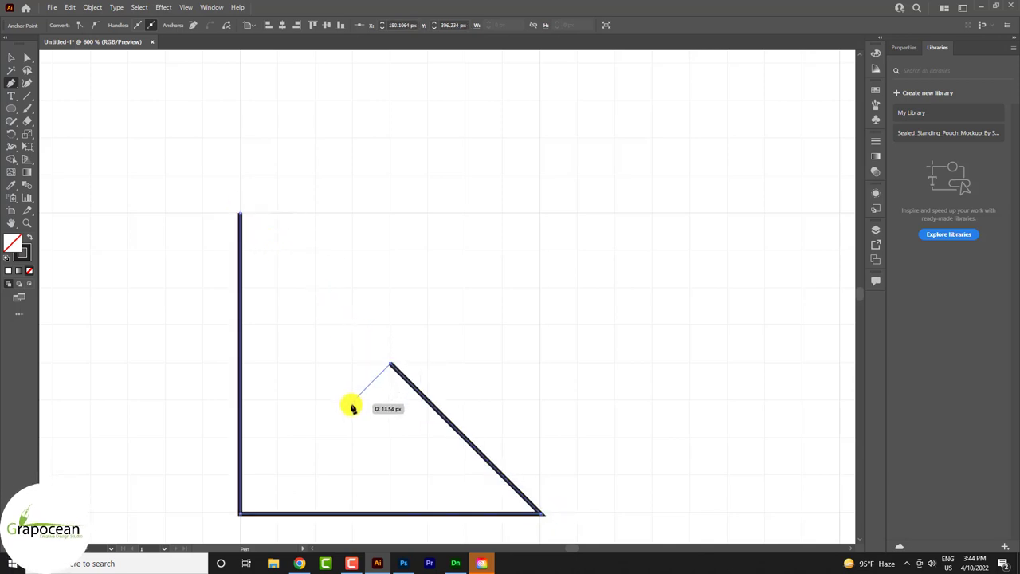
click(317, 437)
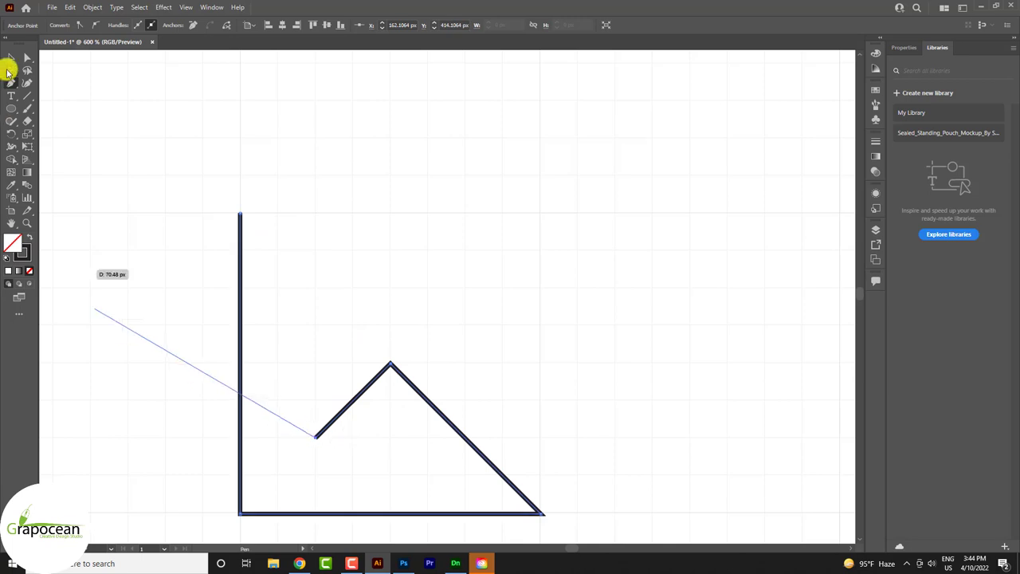
click(11, 57)
click(484, 349)
scroll(518, 366, down, 5)
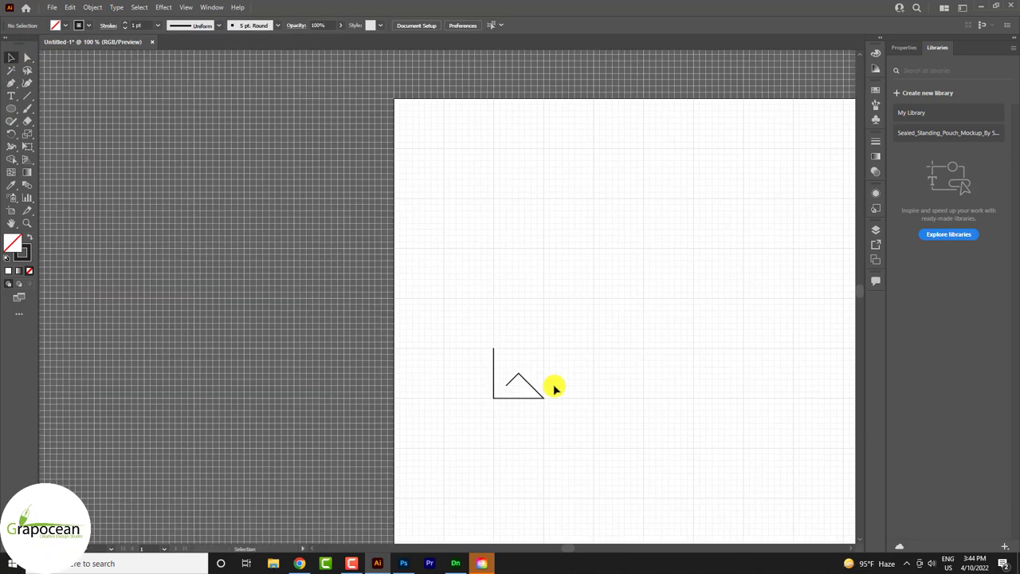
scroll(526, 383, up, 3)
click(526, 381)
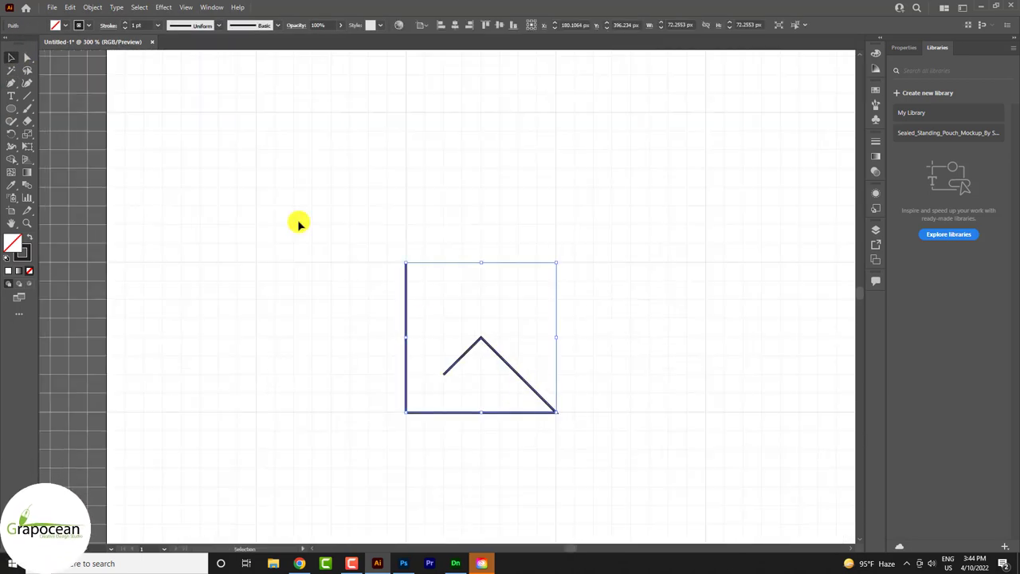
click(68, 8)
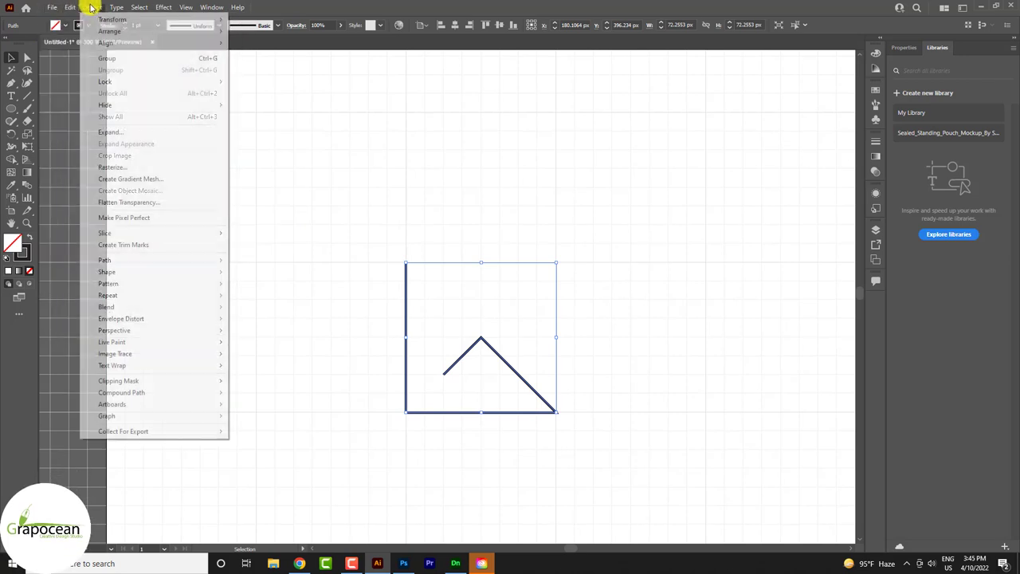
mouse_move(109, 284)
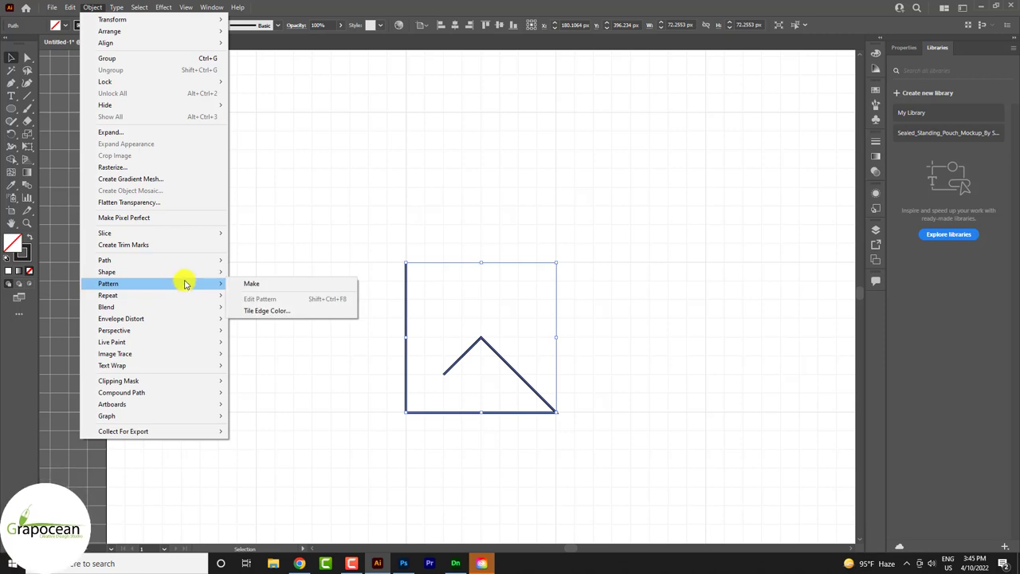
Step: Make a house-line pattern using brick-offset rows with a 3/4 offset, and save it
click(253, 284)
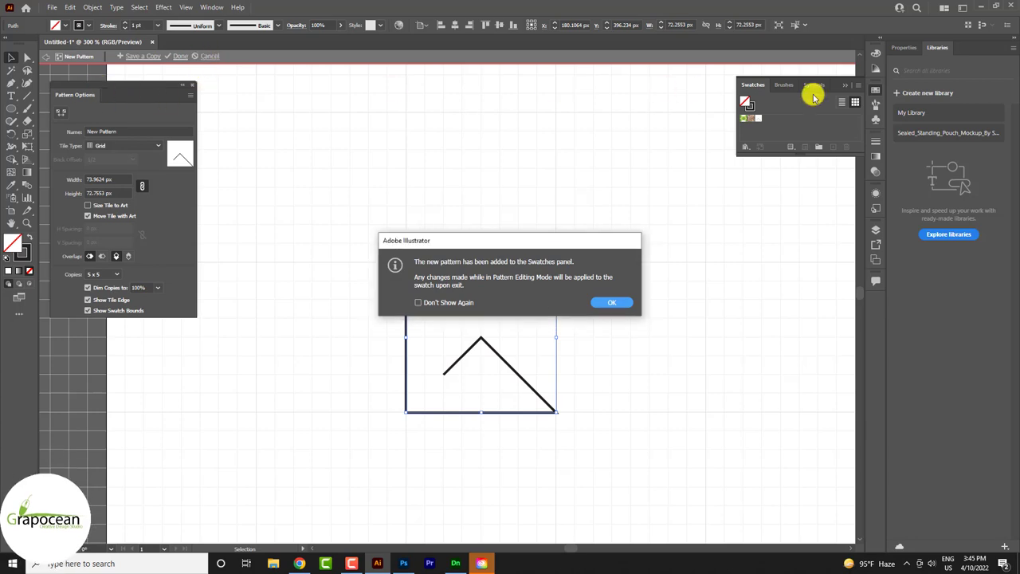
click(621, 302)
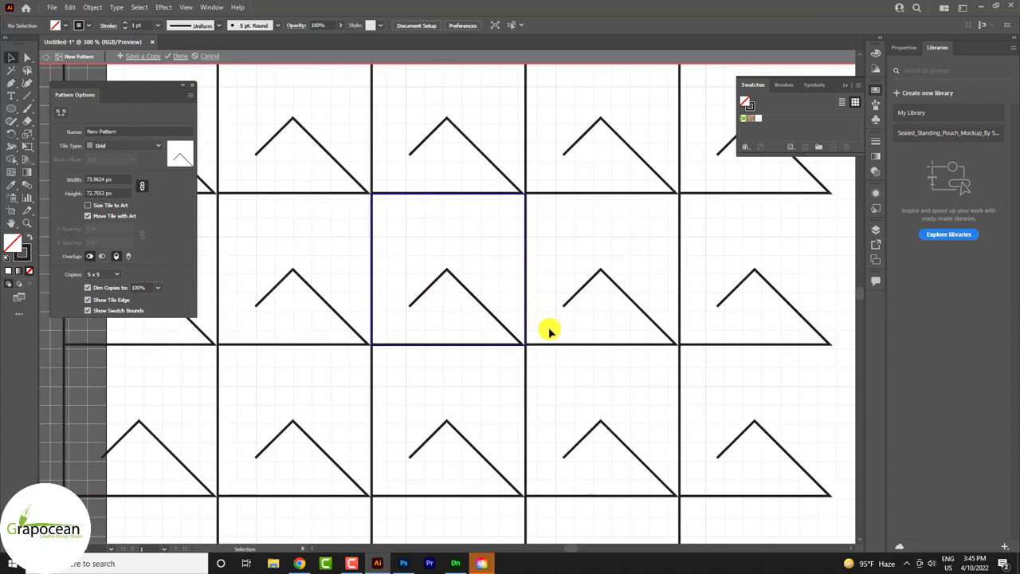
alt+scroll(549, 331, down, 2)
alt+scroll(557, 339, down, 2)
alt+scroll(568, 338, up, 2)
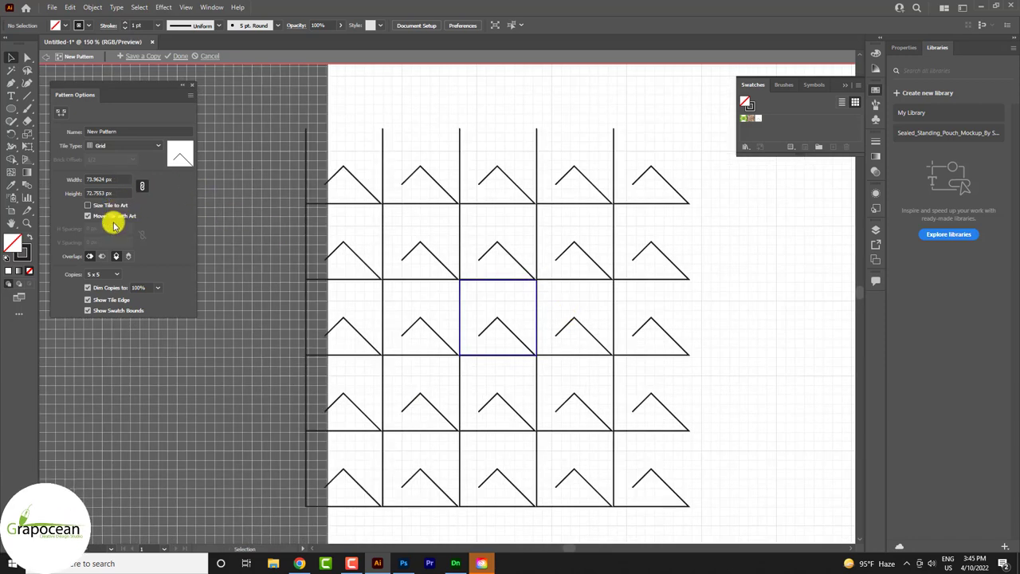
click(99, 145)
click(103, 163)
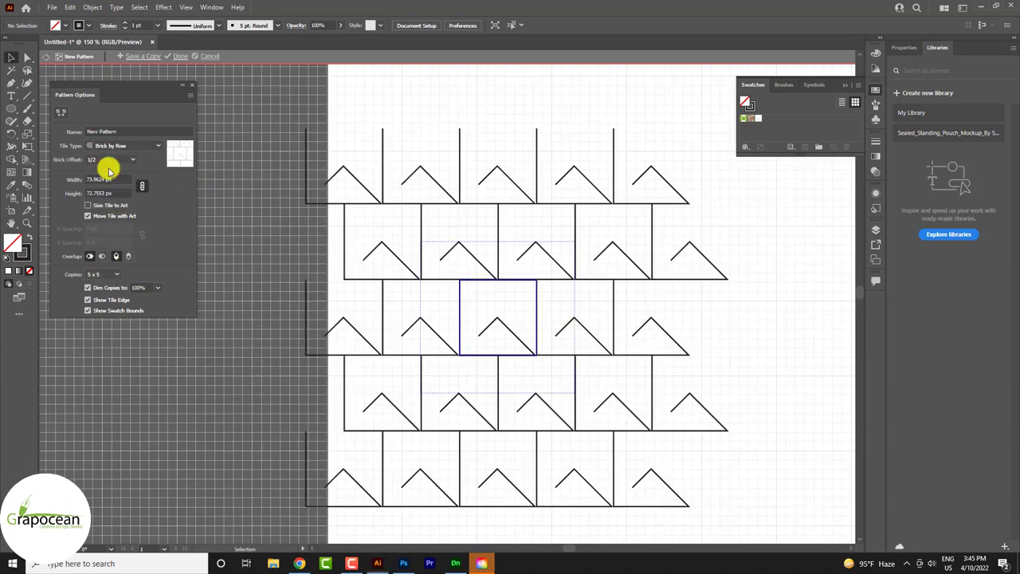
click(124, 160)
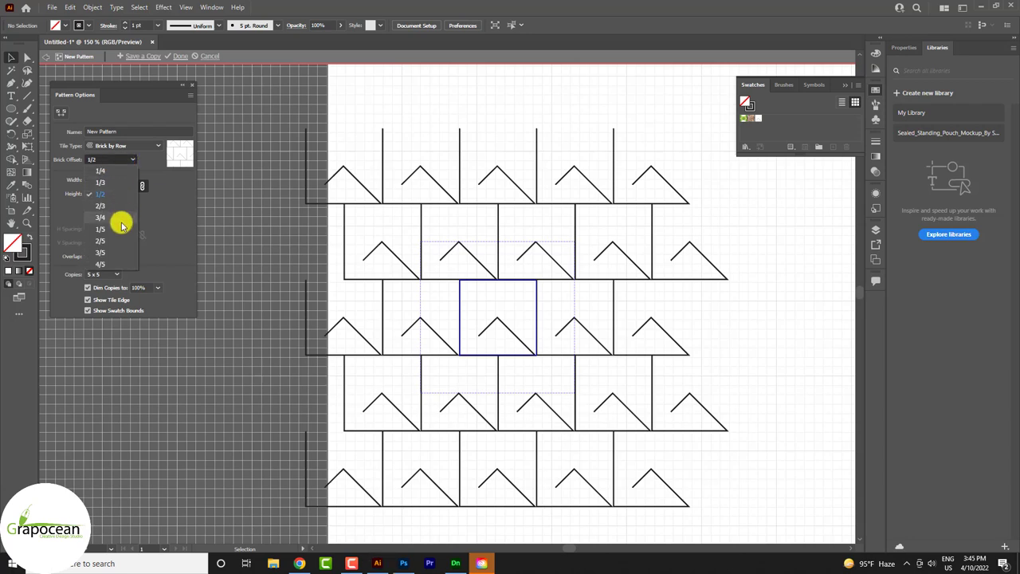
click(118, 226)
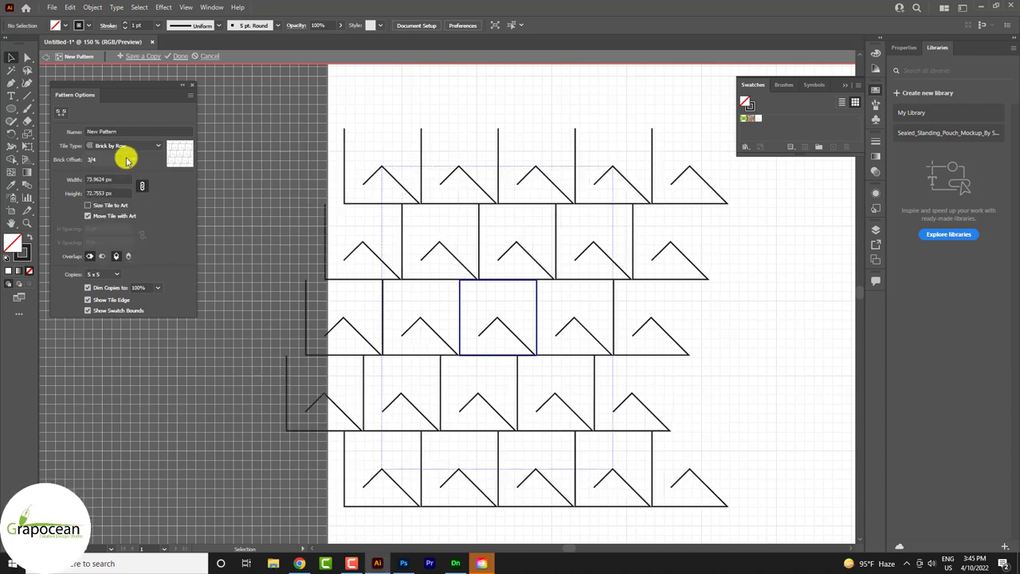
key(ctrl+minus)
key(ctrl+minus)
drag(626, 298, 712, 309)
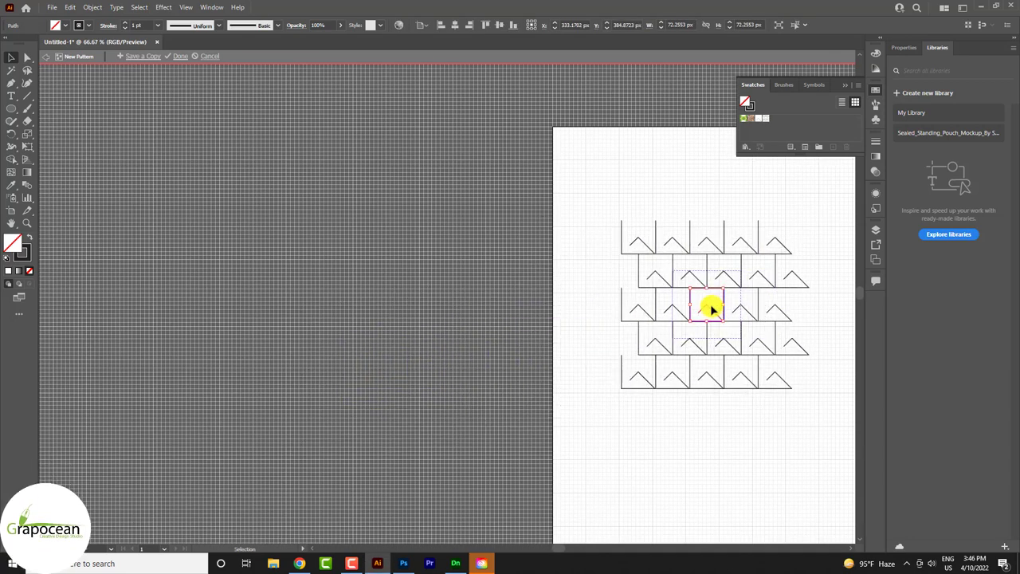
click(177, 55)
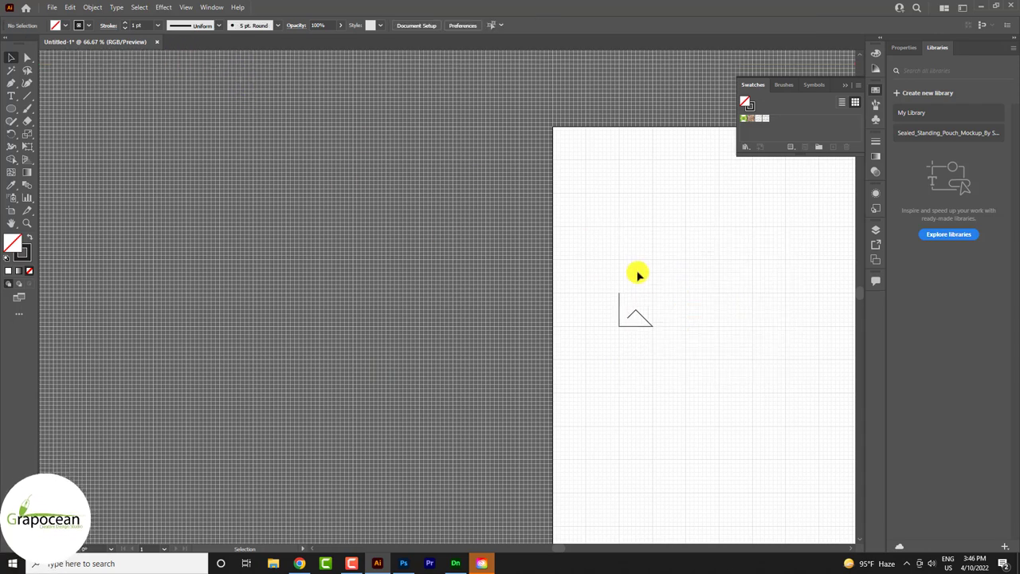
Step: Draw a large square, fill it with the new house pattern, and drag it toward Photoshop
click(10, 109)
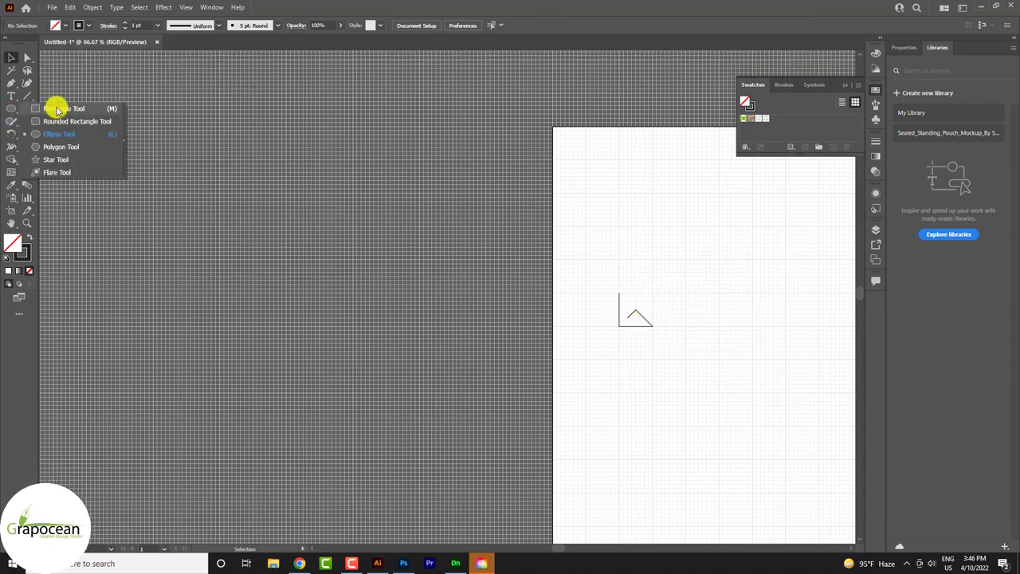
click(55, 107)
drag(185, 155, 504, 473)
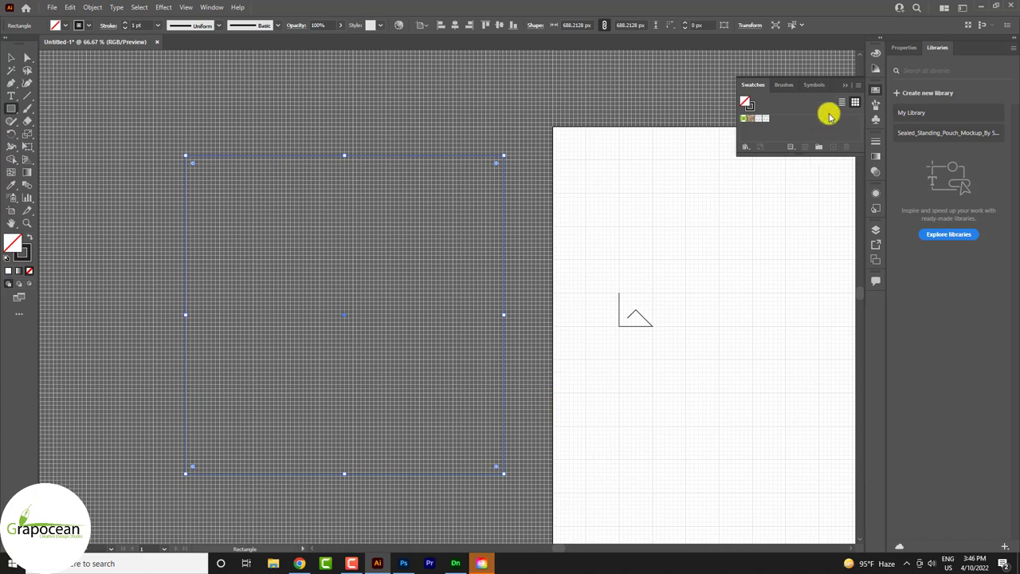
click(767, 119)
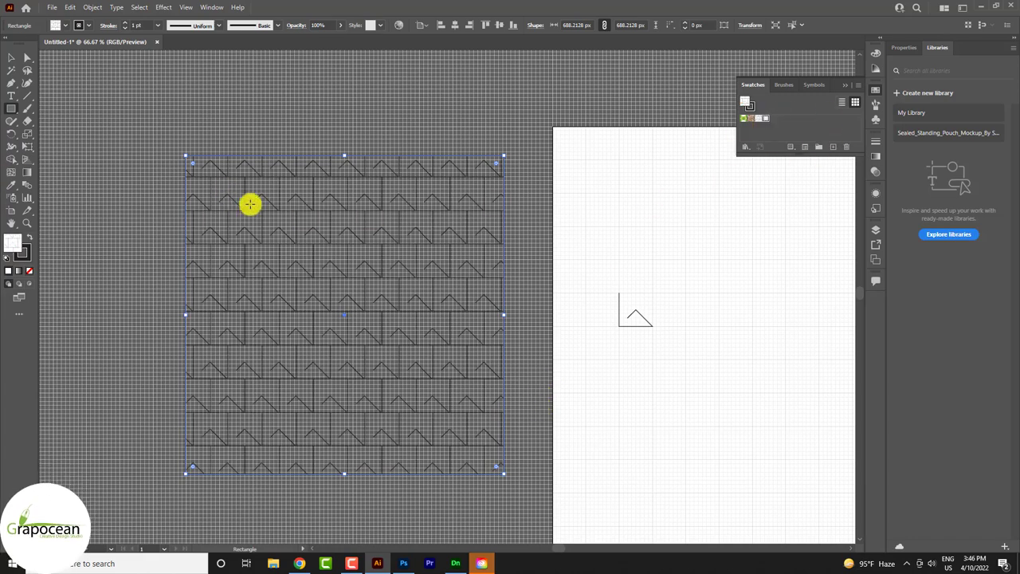
click(10, 59)
mouse_move(274, 212)
mouse_down()
mouse_move(423, 560)
mouse_move(406, 564)
mouse_up()
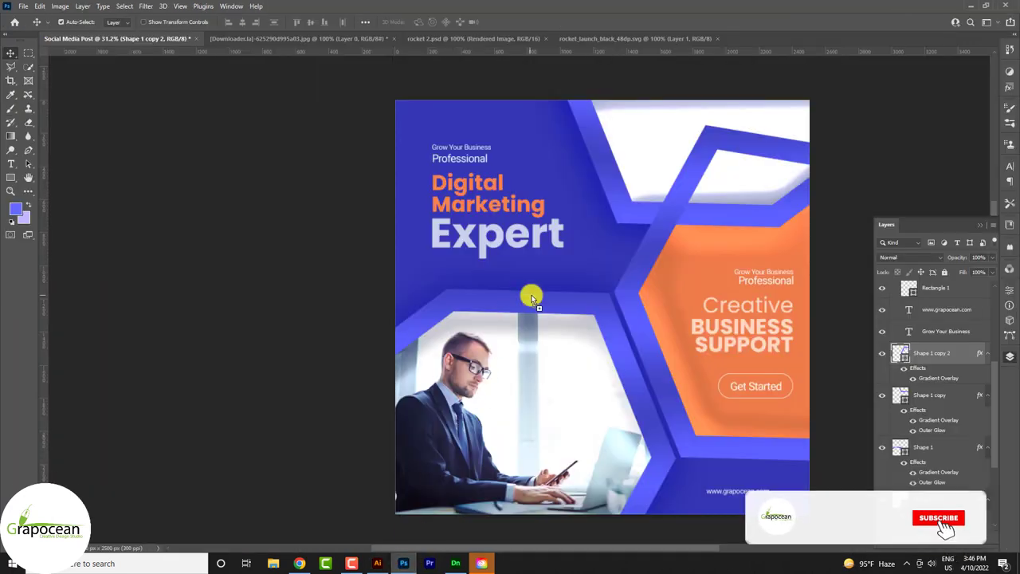
Step: Place the patterned square into the post and shrink it over the top-left headline area
drag(532, 300, 531, 293)
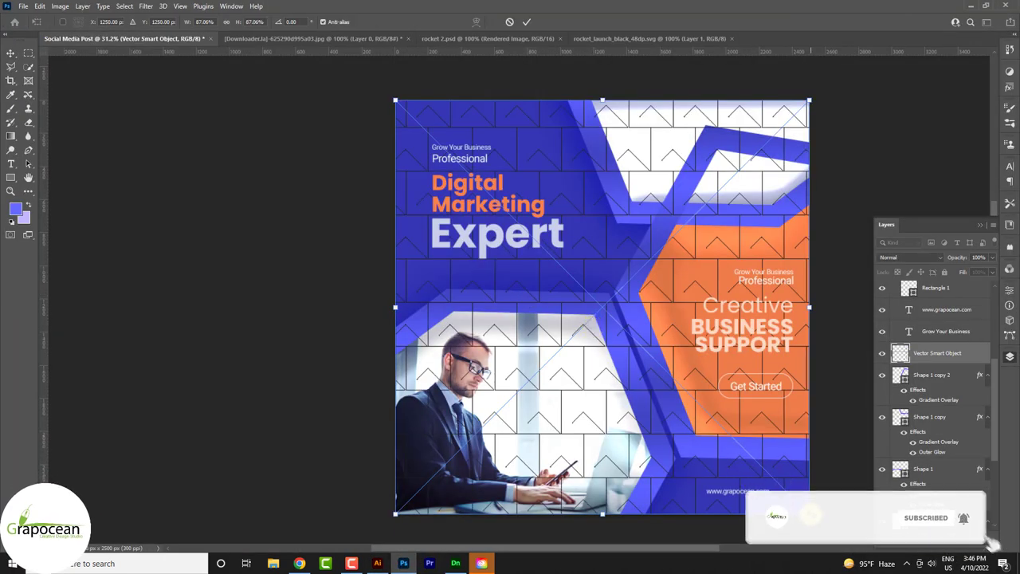
mouse_move(809, 514)
mouse_down()
mouse_move(512, 270)
mouse_move(495, 274)
mouse_up()
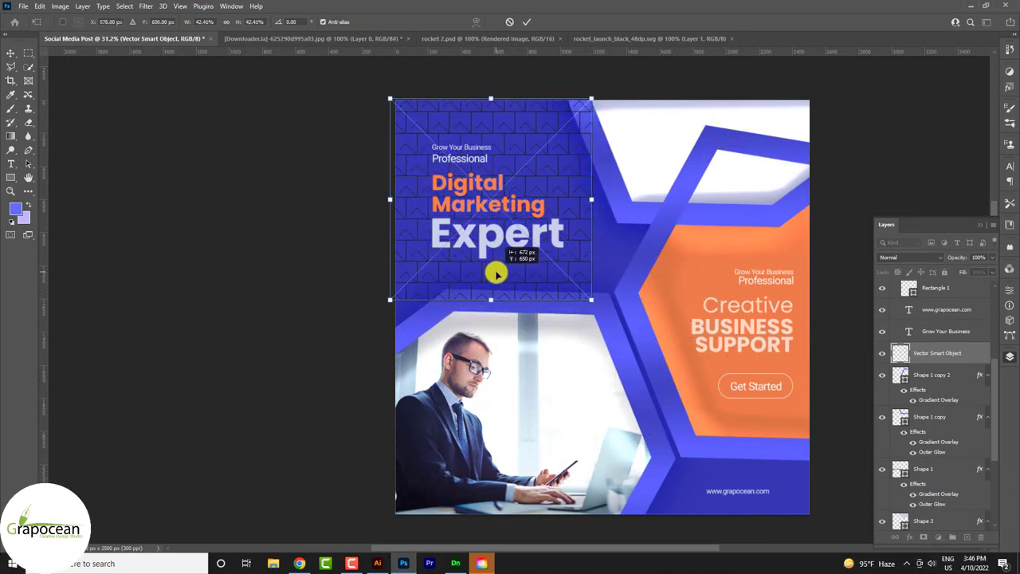
drag(589, 299, 572, 281)
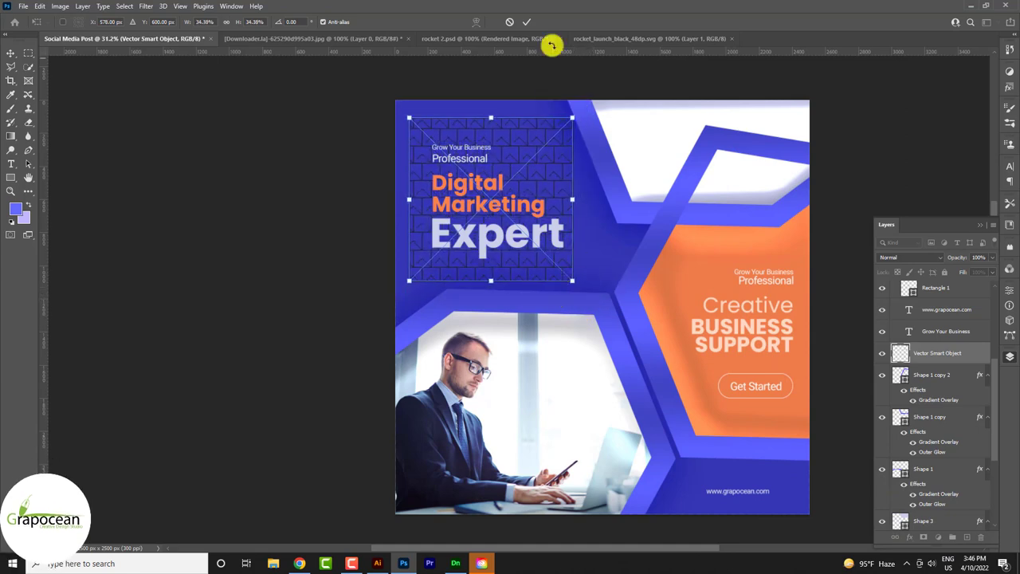
key(Return)
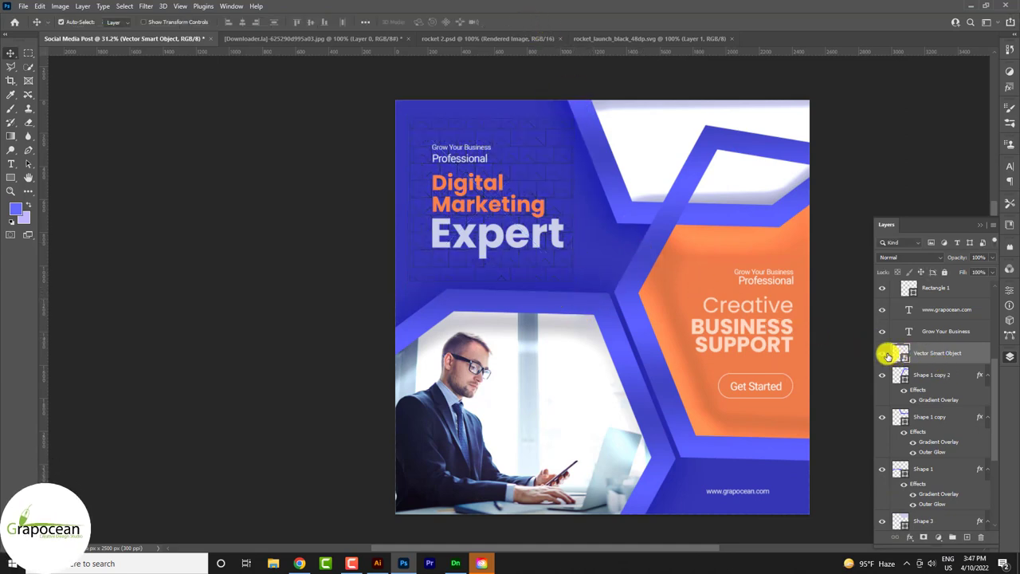
Step: Give the pattern layer a white Color Overlay layer style
click(882, 353)
right_click(947, 358)
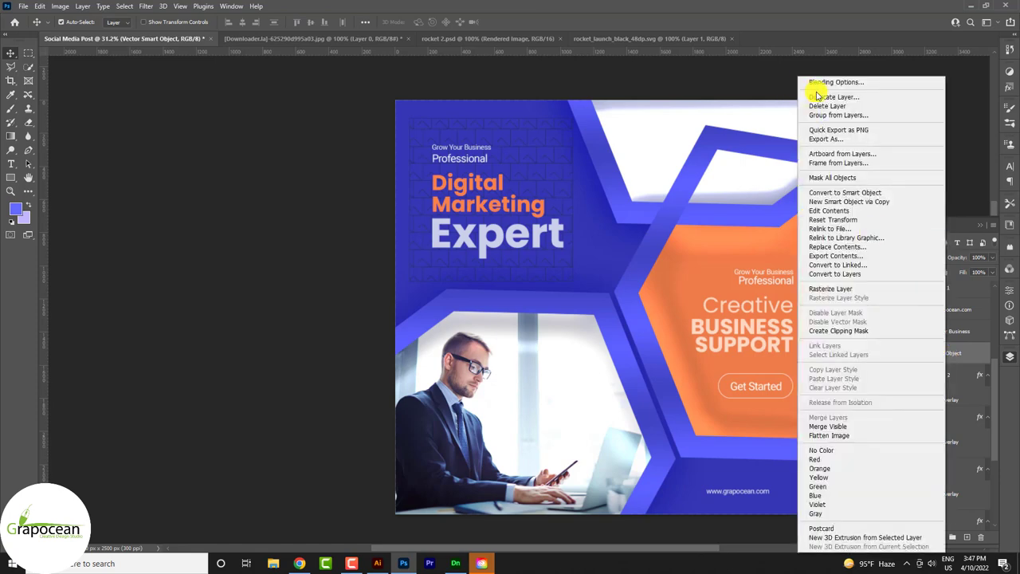
click(821, 79)
click(603, 334)
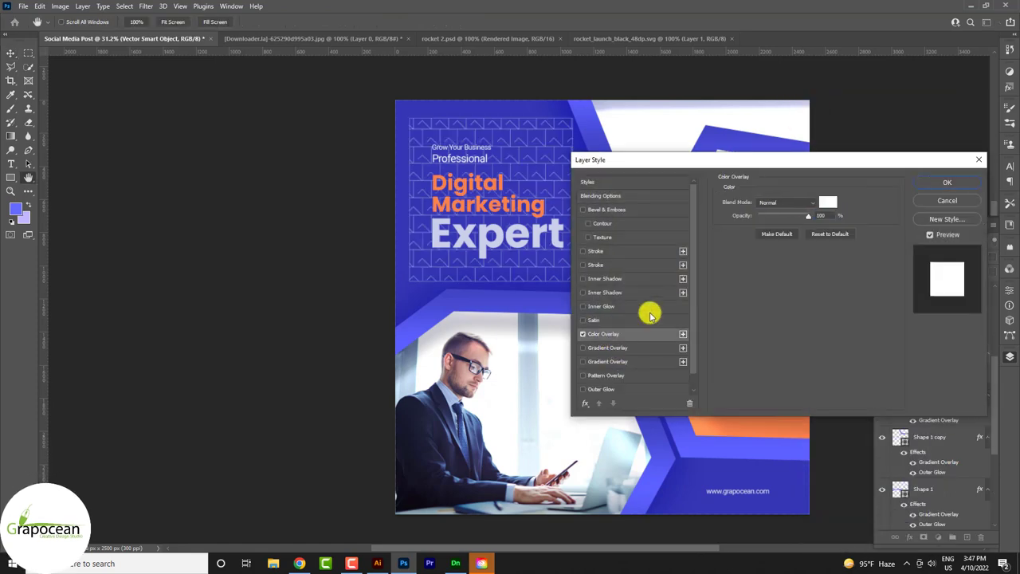
click(833, 203)
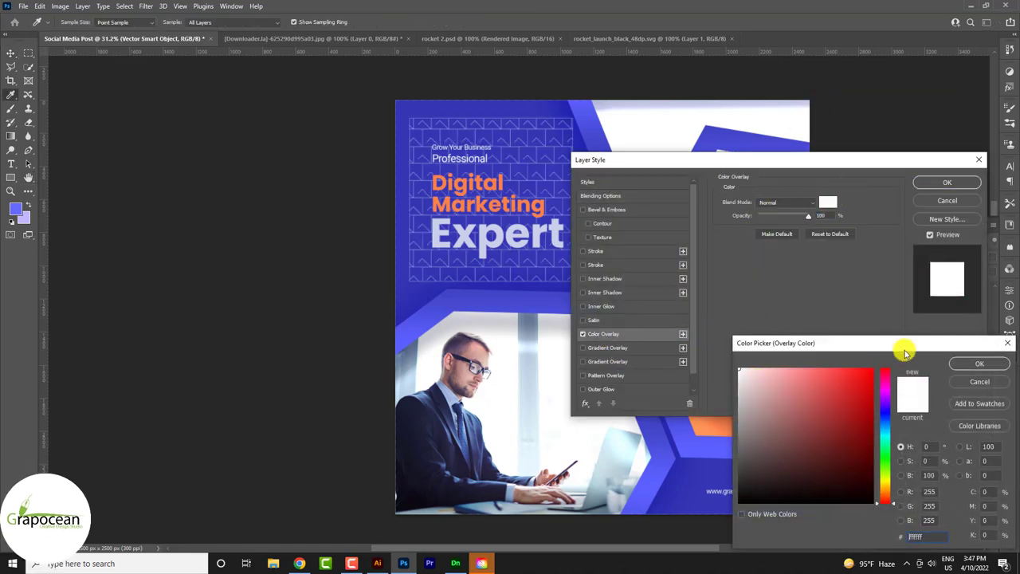
click(957, 359)
click(954, 183)
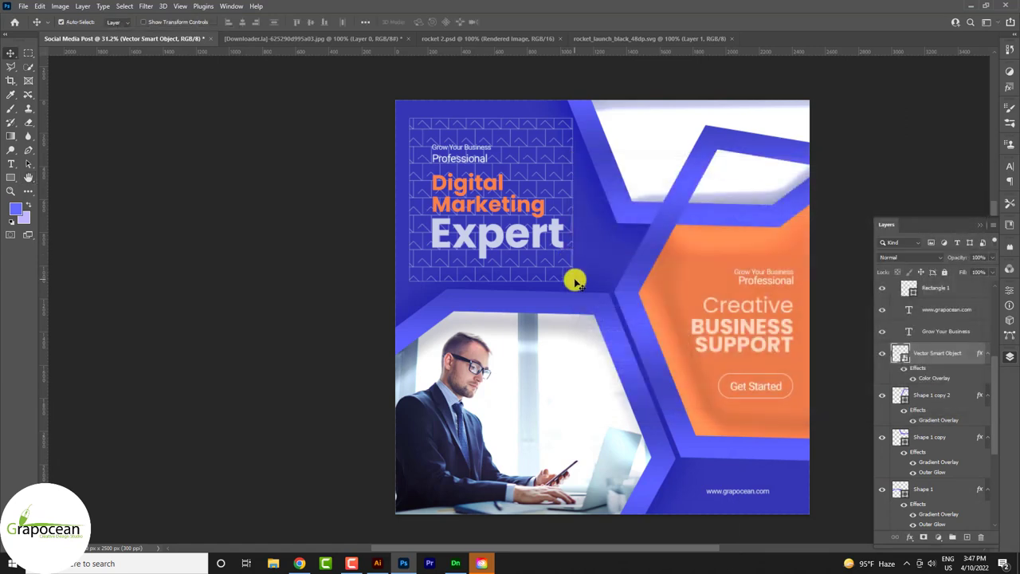
Step: Enlarge the pattern, move its layer below the blue shapes, and fade it to about 24% opacity
key(ctrl+t)
drag(571, 280, 648, 339)
click(526, 22)
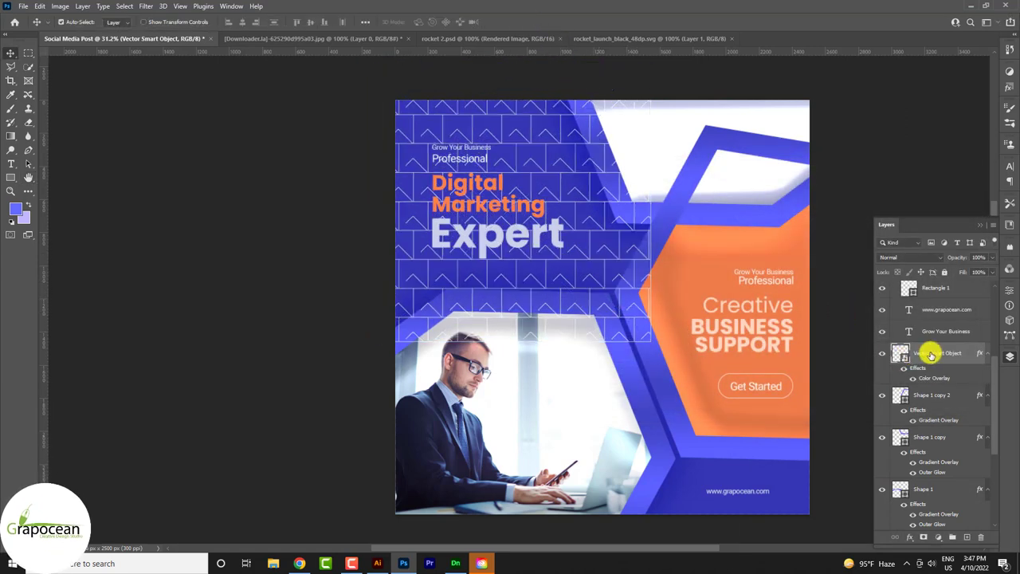
drag(931, 354, 927, 491)
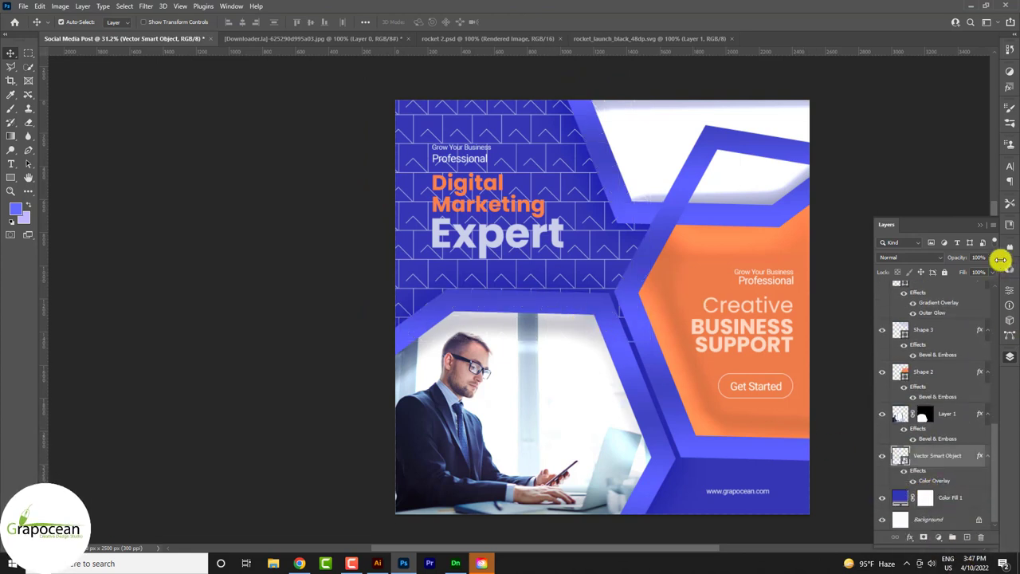
drag(996, 259, 957, 273)
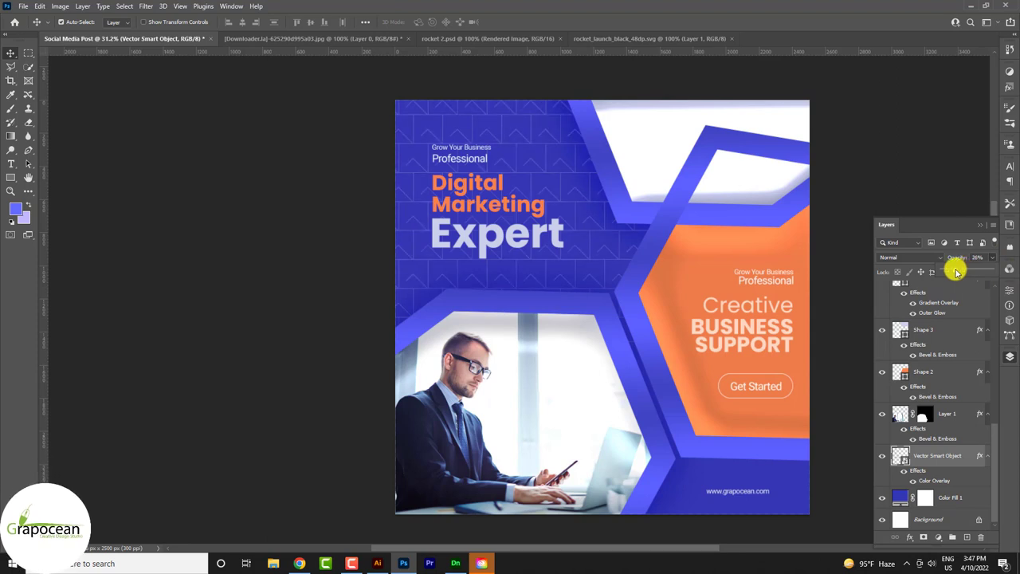
scroll(338, 350, down, 2)
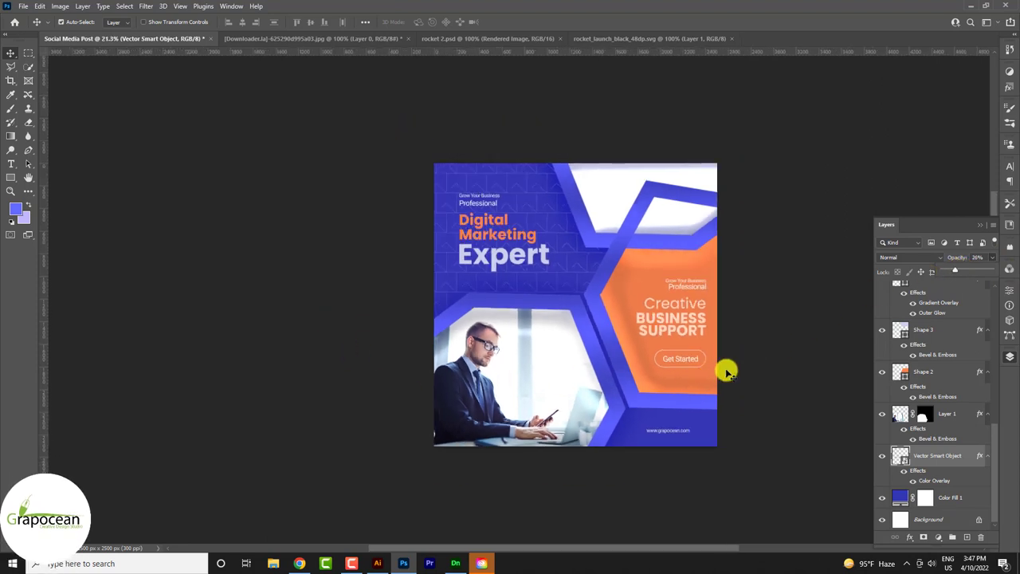
Step: Duplicate the Vector Smart Object pattern layer once
scroll(569, 335, up, 2)
scroll(583, 358, up, 1)
scroll(554, 378, down, 3)
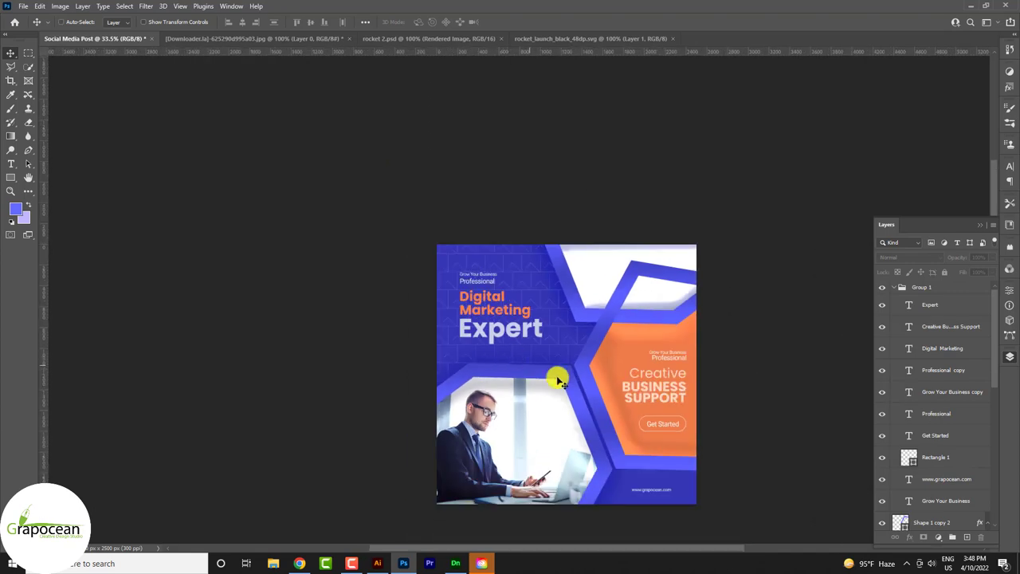
scroll(699, 416, down, 2)
scroll(560, 280, up, 1)
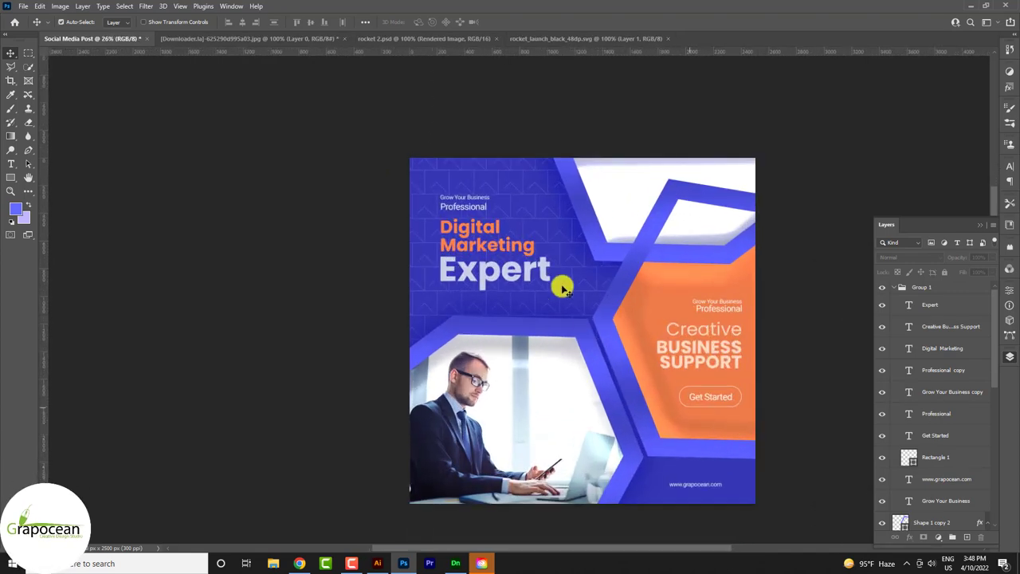
scroll(597, 287, up, 2)
scroll(587, 278, down, 3)
scroll(944, 502, down, 3)
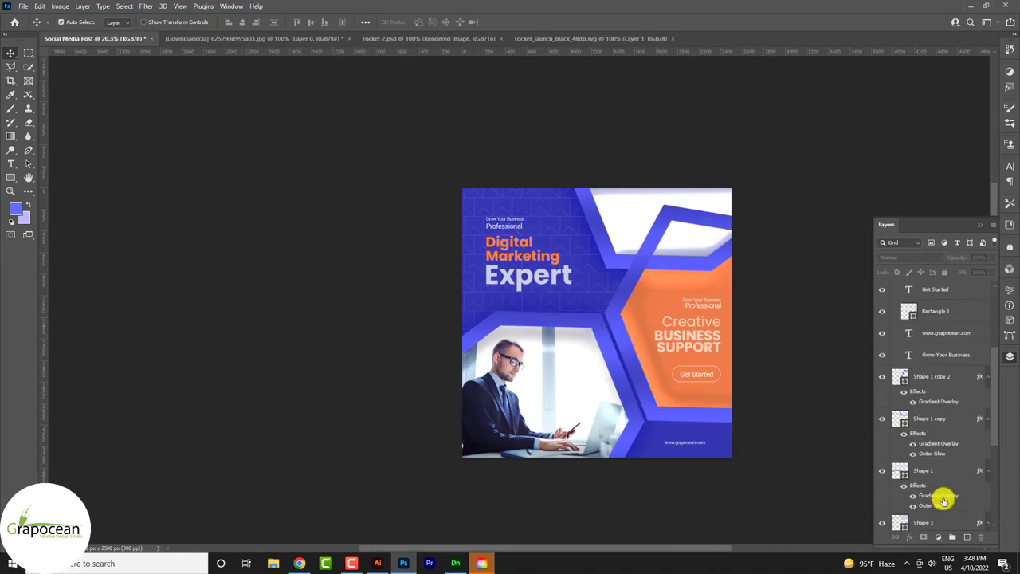
scroll(944, 502, down, 3)
scroll(925, 433, down, 2)
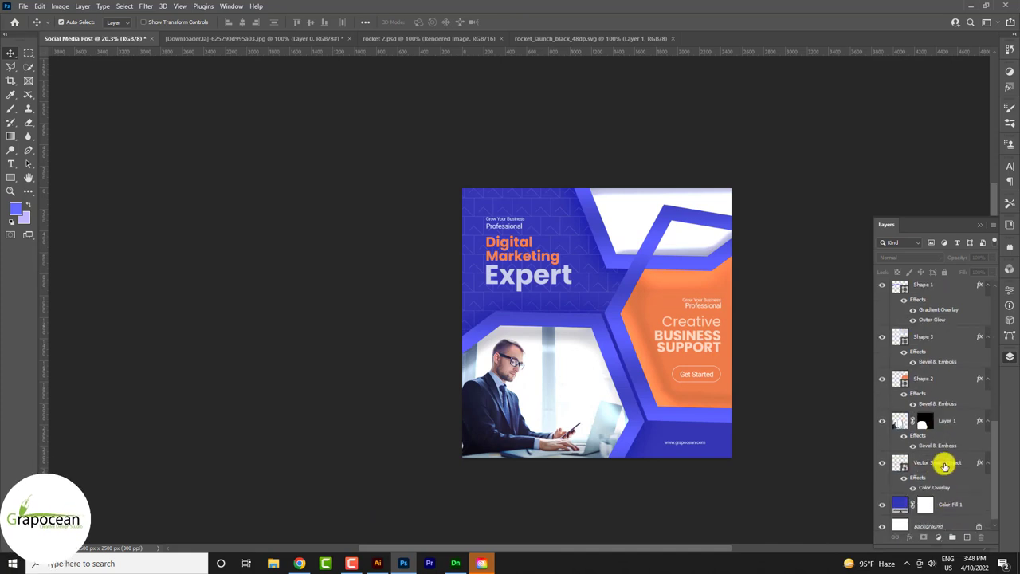
click(895, 467)
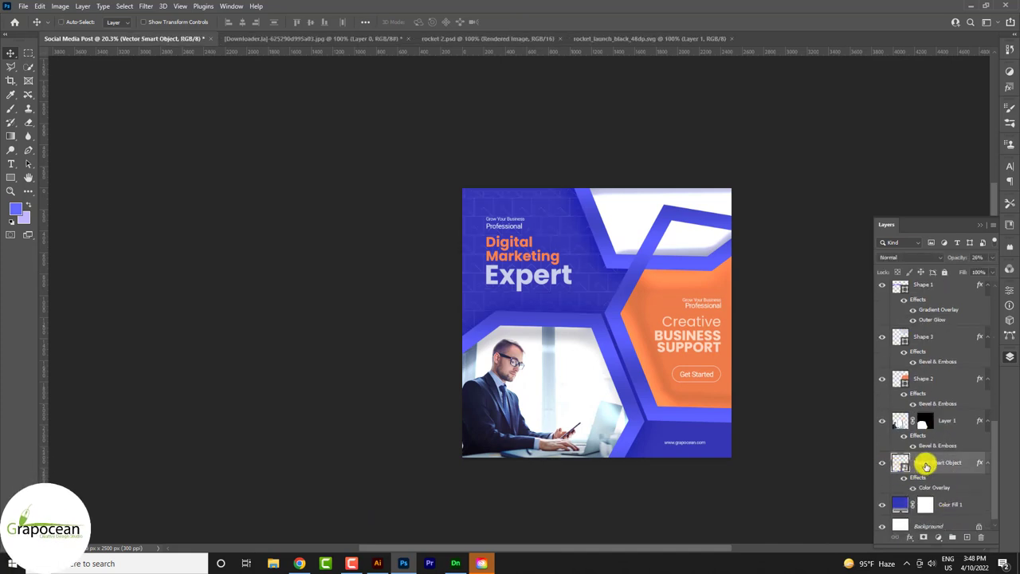
key(ctrl+j)
key(ctrl+j)
key(Delete)
key(ctrl+j)
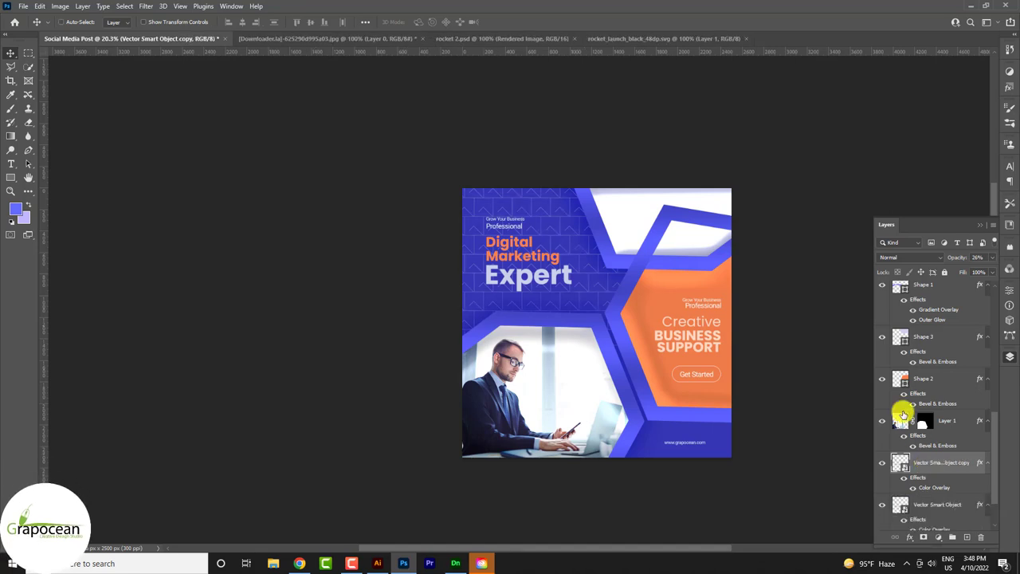
Step: Move the copied pattern to the lower-right corner and scale it down
key(ctrl+t)
drag(557, 297, 748, 515)
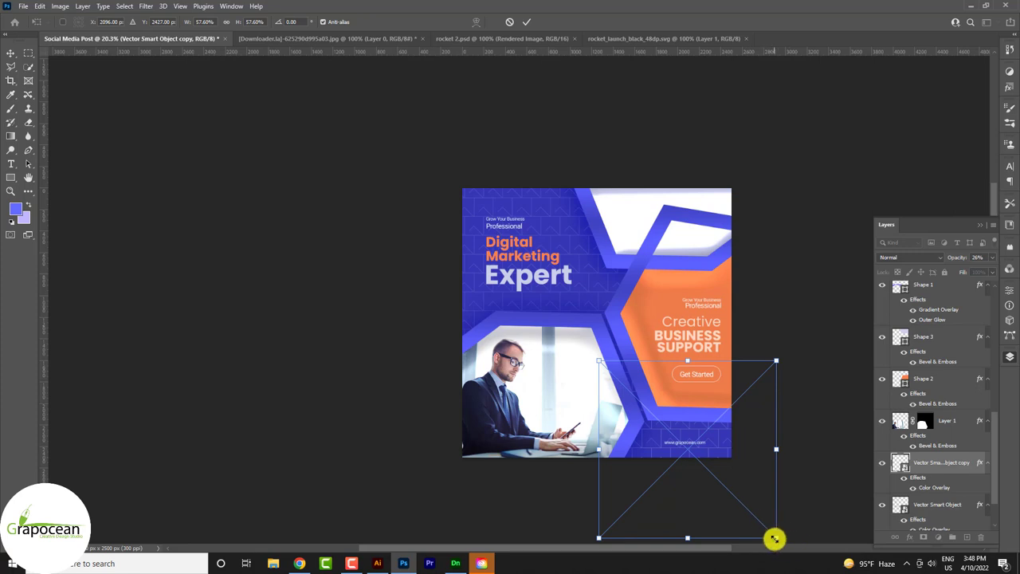
mouse_move(775, 539)
mouse_down()
mouse_move(690, 507)
mouse_move(695, 527)
mouse_up()
click(526, 21)
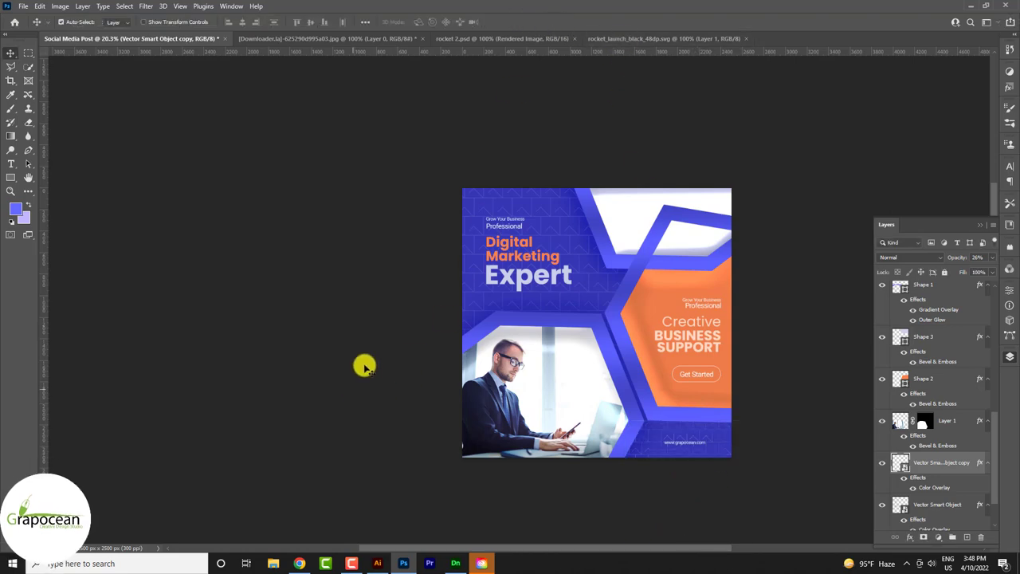
scroll(729, 384, up, 2)
scroll(421, 216, up, 3)
scroll(460, 269, up, 3)
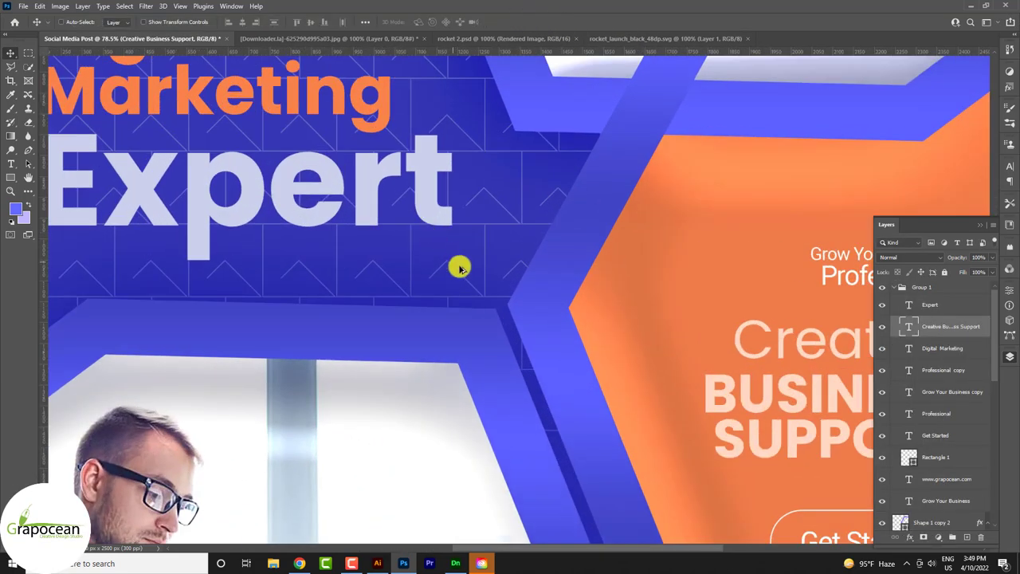
scroll(519, 308, down, 3)
scroll(544, 357, down, 2)
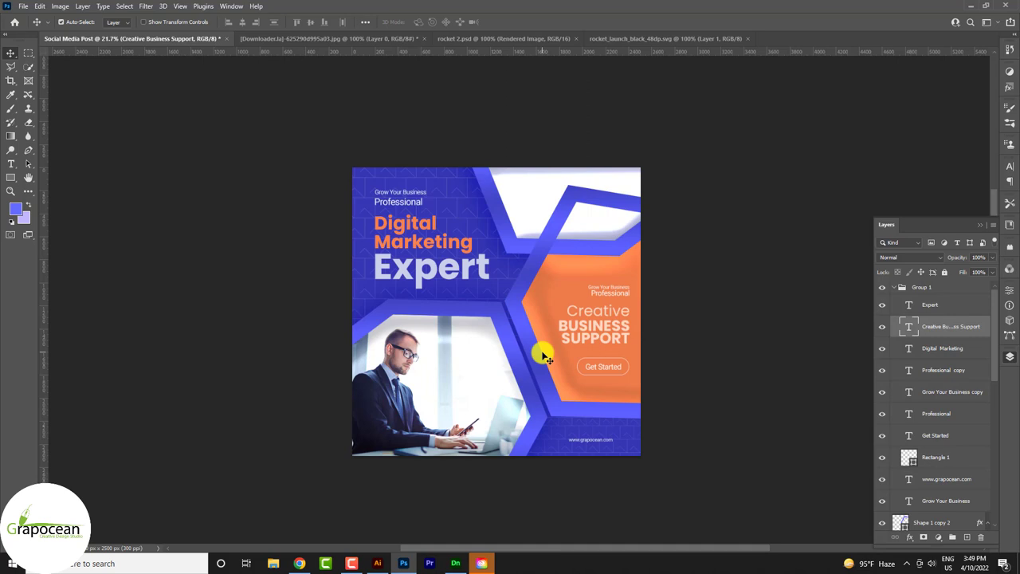
scroll(542, 355, up, 1)
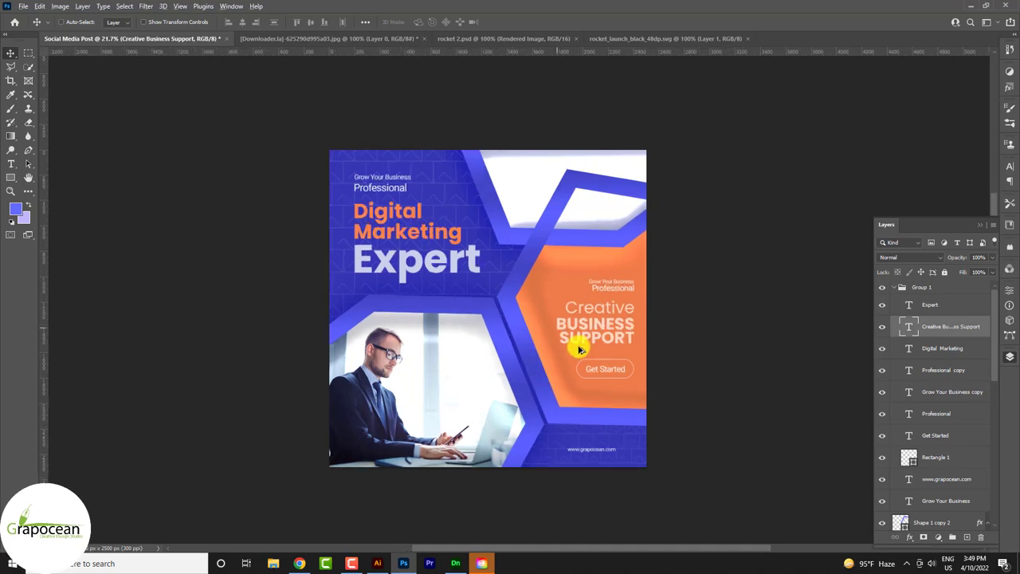
scroll(518, 359, down, 2)
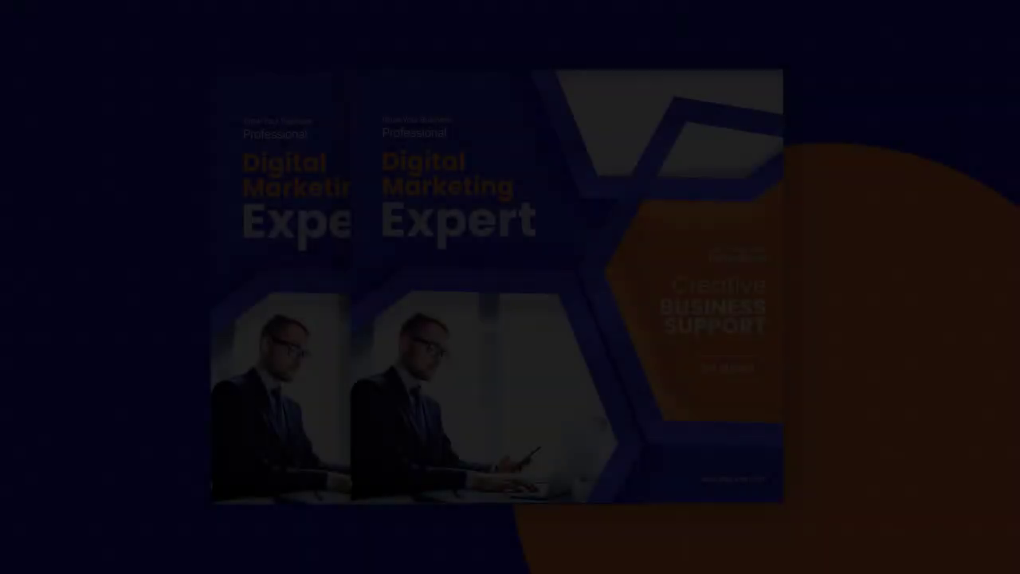